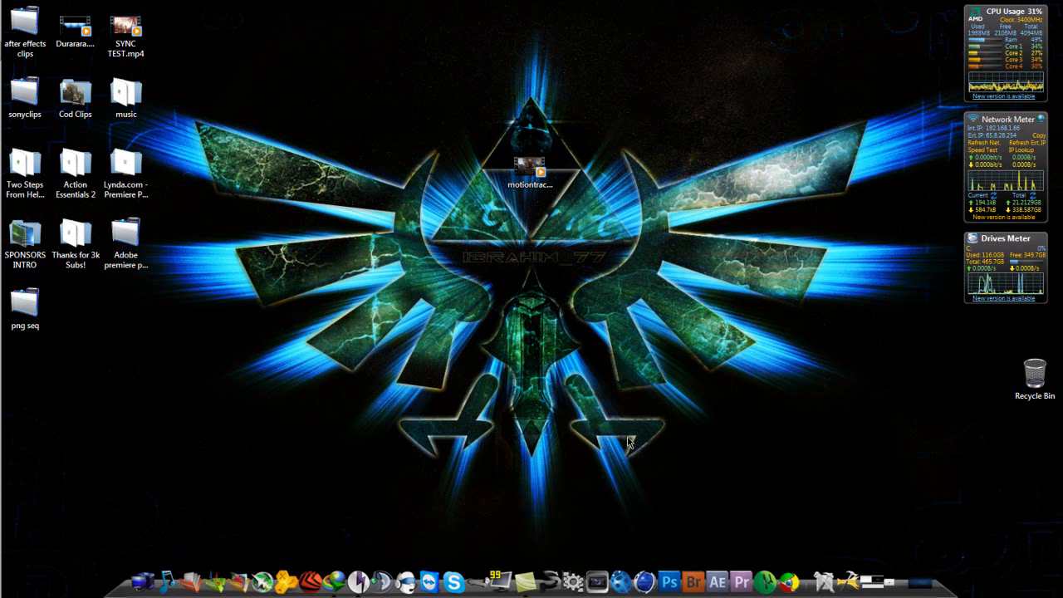
- Play the finished motiontracking example video and close the media player
{"action": "left_click", "coordinate": [922, 584]}
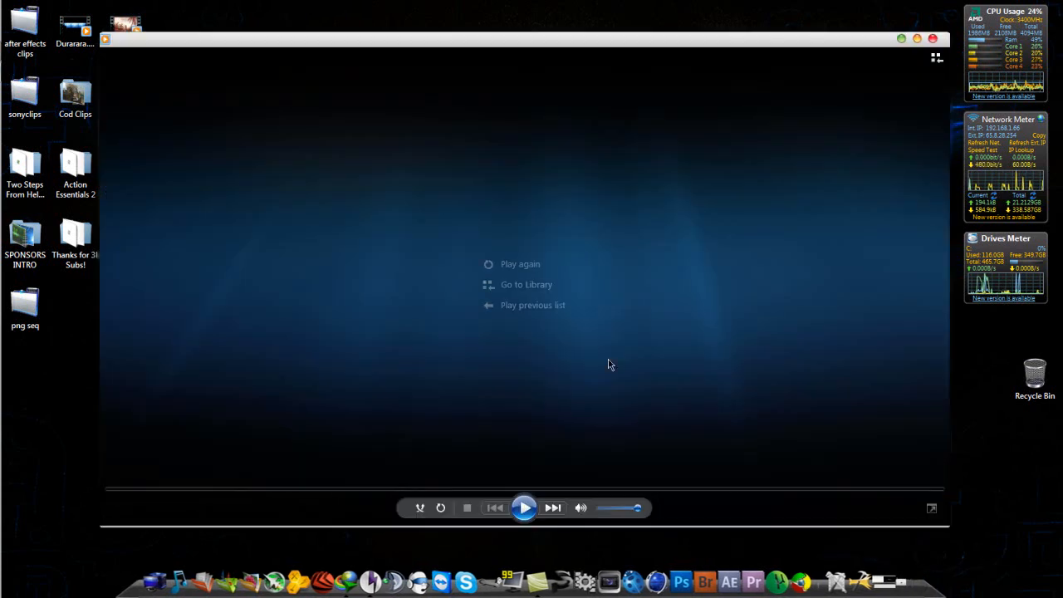
{"action": "left_click", "coordinate": [527, 508]}
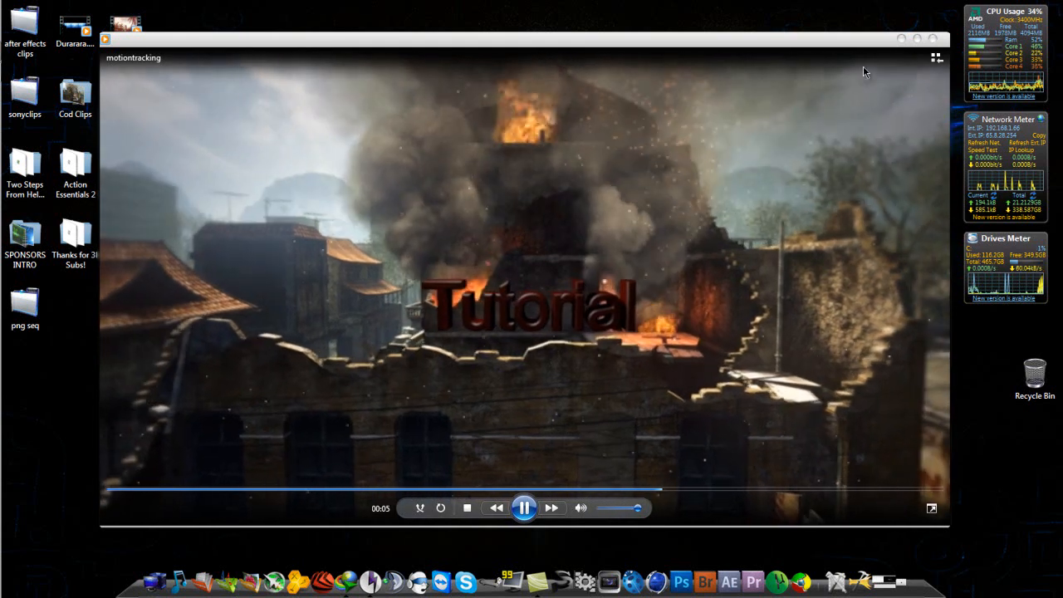
{"action": "left_click", "coordinate": [933, 39]}
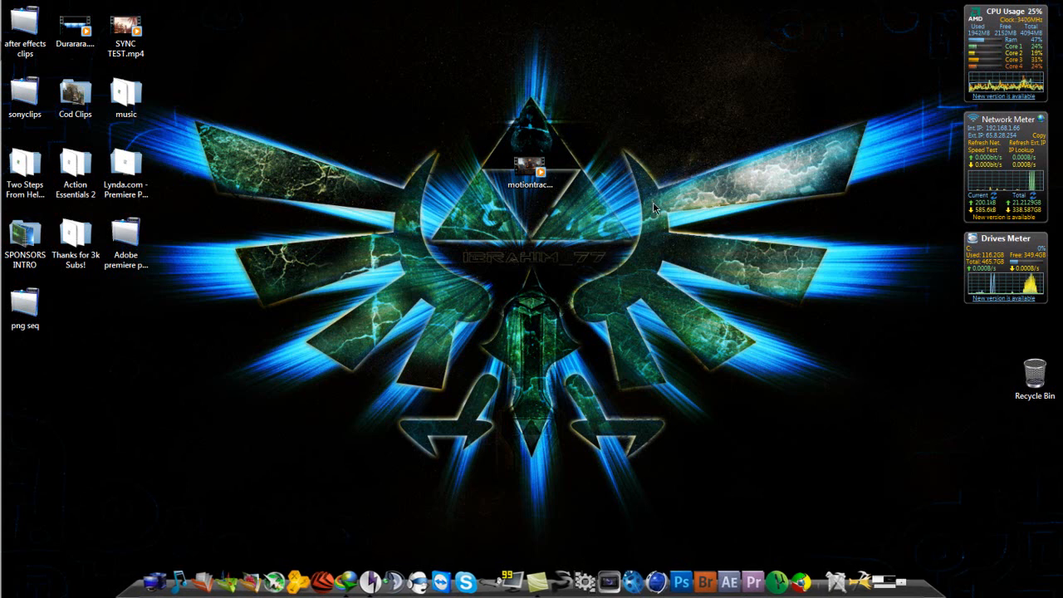
- Switch to After Effects and import the BlackOpsMP 2011-07-24 video clip from the Cod Clips folder on the desktop
{"action": "mouse_move", "coordinate": [2, 8]}
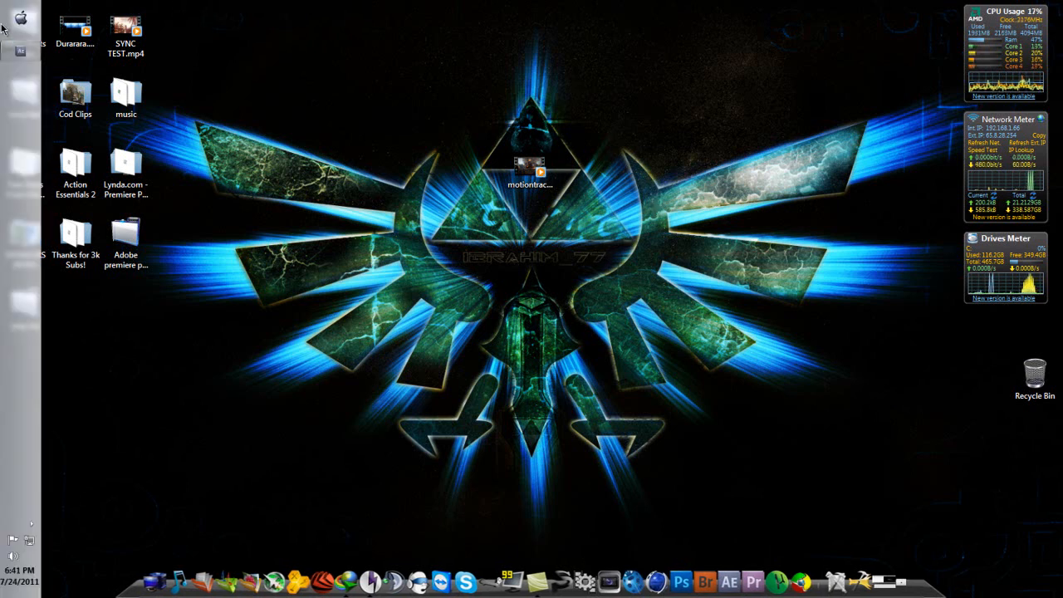
{"action": "left_click", "coordinate": [17, 53]}
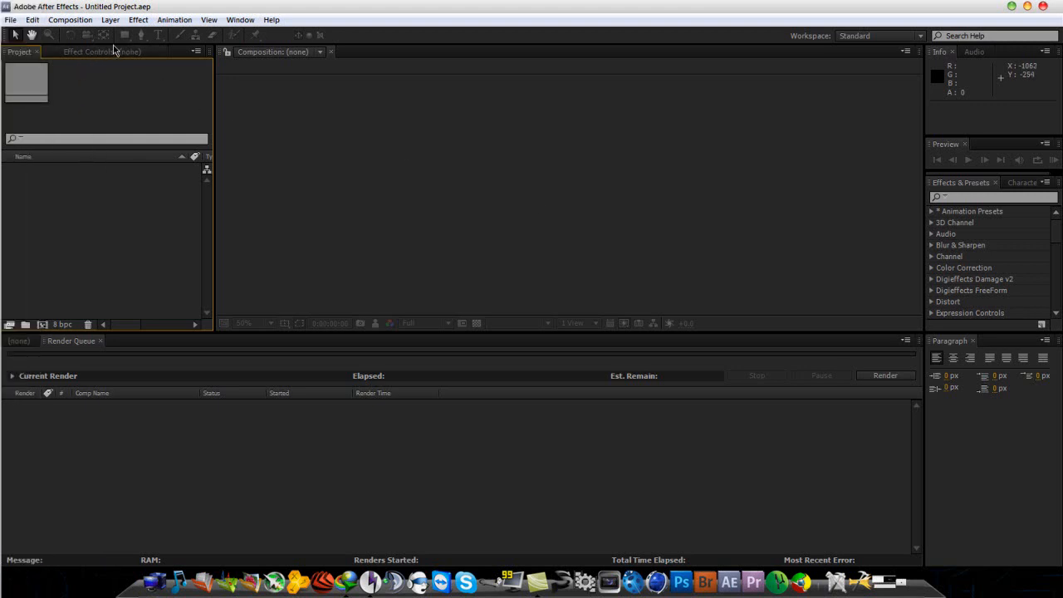
{"action": "left_click", "coordinate": [62, 21]}
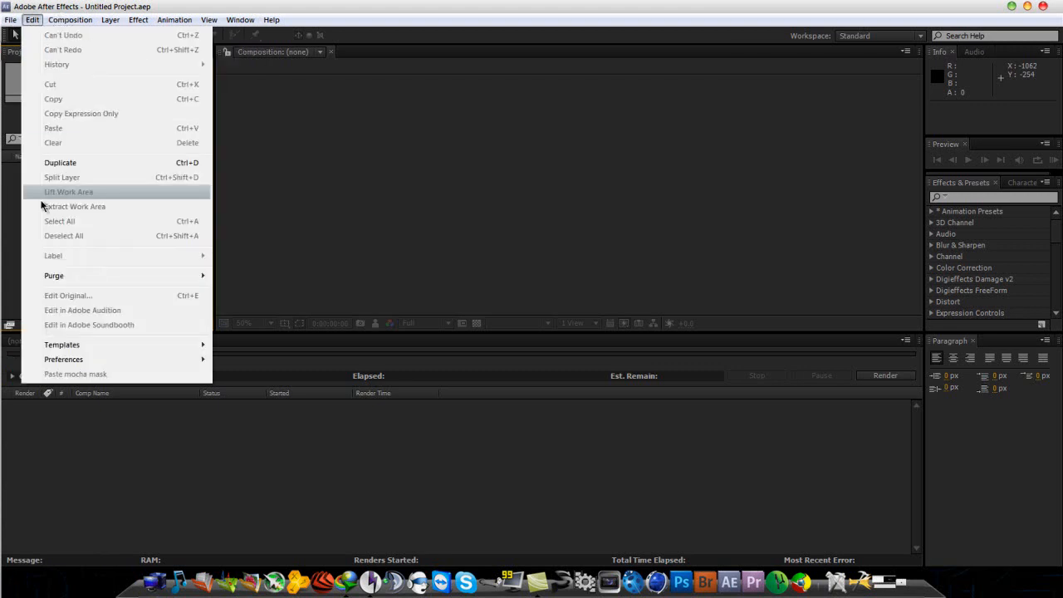
{"action": "left_click", "coordinate": [243, 224]}
{"action": "double_click", "coordinate": [142, 228]}
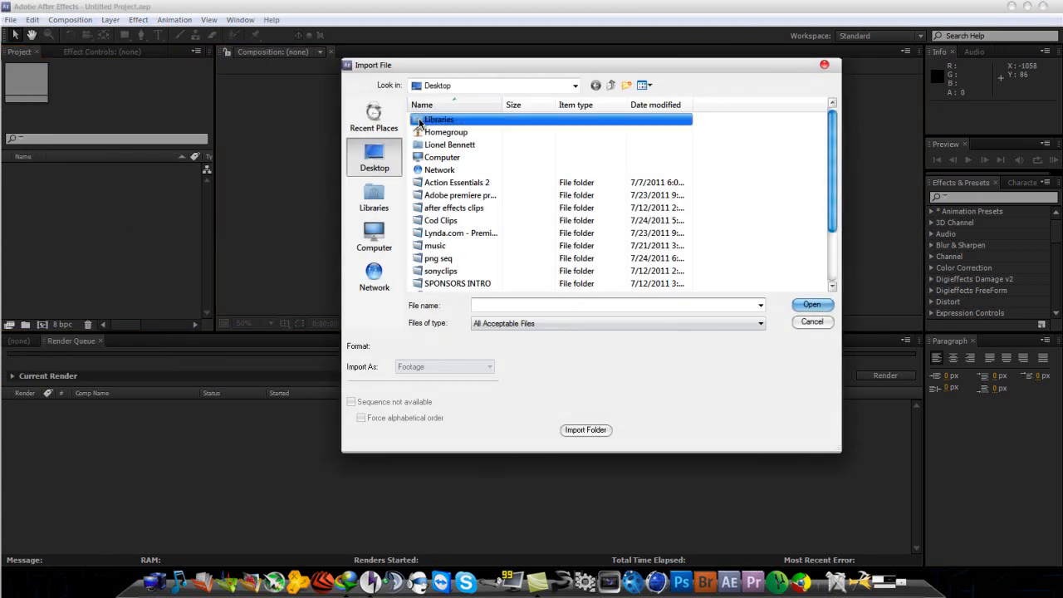
{"action": "double_click", "coordinate": [441, 221]}
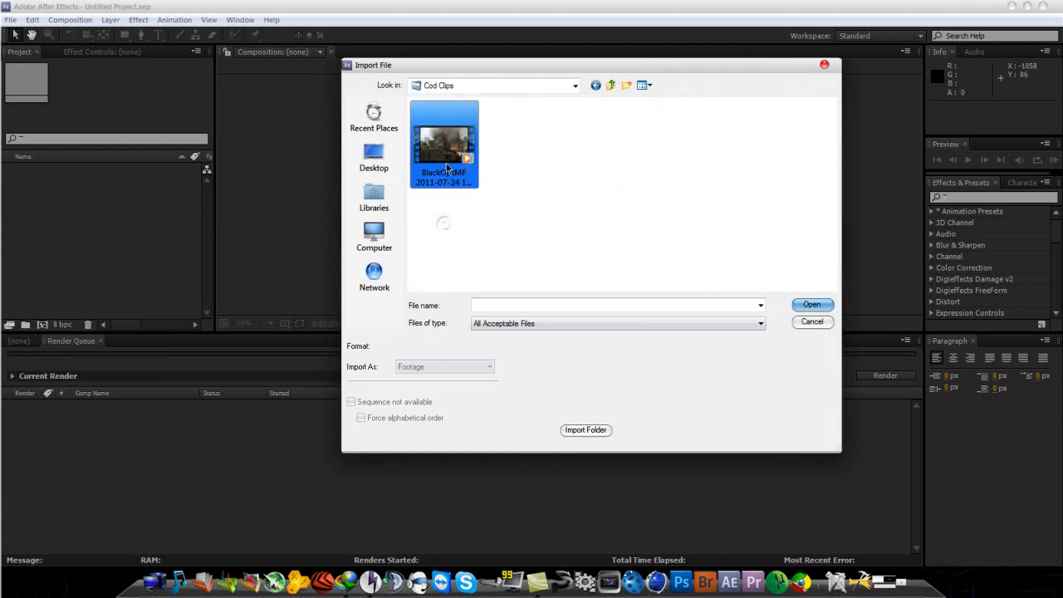
{"action": "double_click", "coordinate": [439, 158]}
- Create a composition from the imported clip and cut off its first 0:00:03:02, with the remaining layer starting at zero
{"action": "left_click_drag", "start_coordinate": [81, 177], "coordinate": [43, 328]}
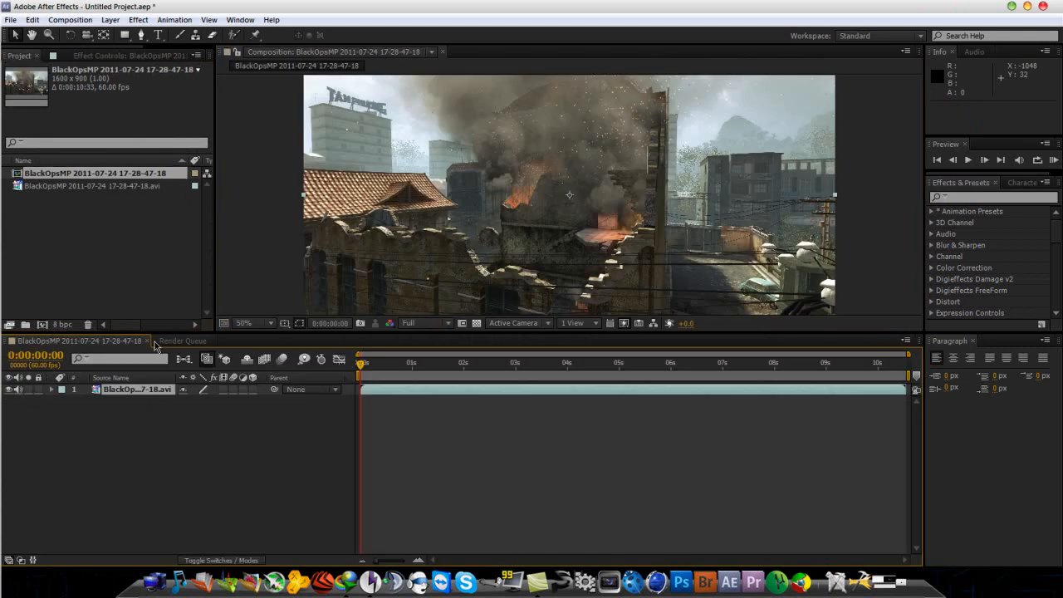
{"action": "left_click_drag", "start_coordinate": [360, 366], "coordinate": [515, 378]}
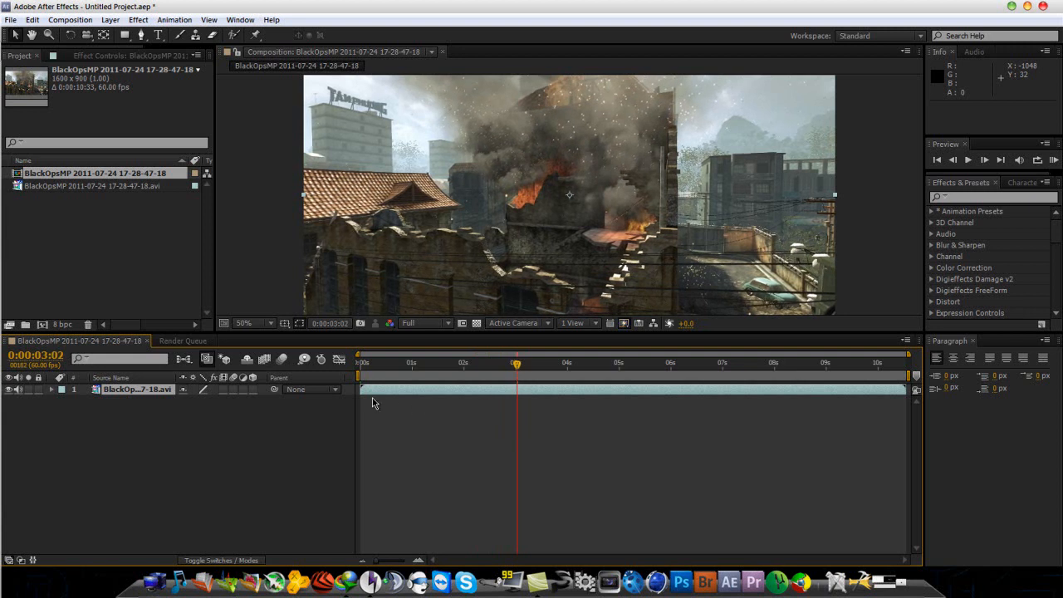
{"action": "left_click_drag", "start_coordinate": [360, 388], "coordinate": [390, 400]}
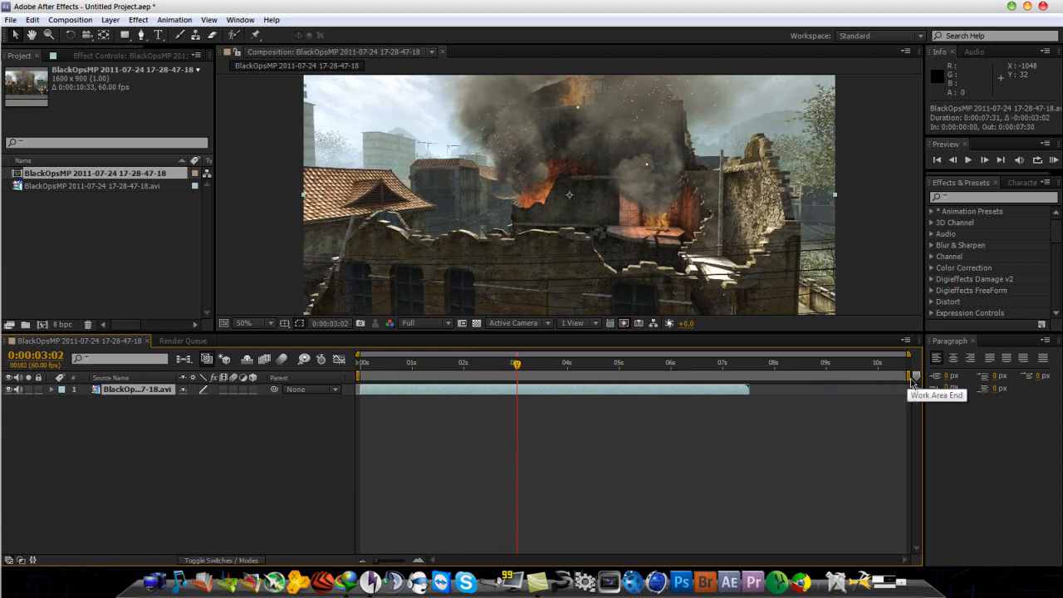
- End the work area at the clip's last frame and trim the composition to the work area
{"action": "left_click_drag", "start_coordinate": [910, 376], "coordinate": [756, 394]}
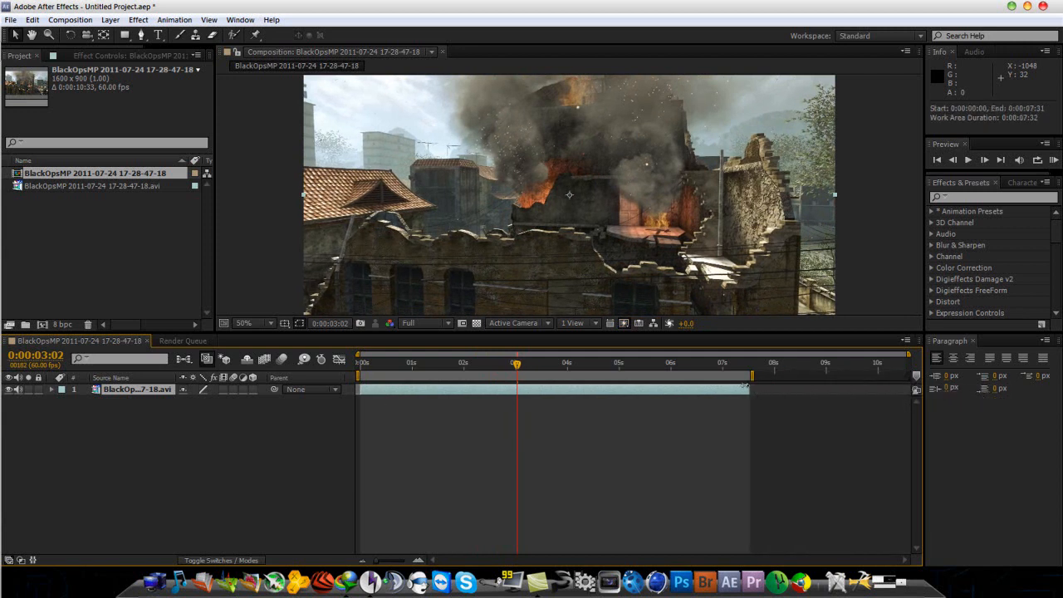
{"action": "right_click", "coordinate": [736, 380]}
{"action": "left_click", "coordinate": [781, 410]}
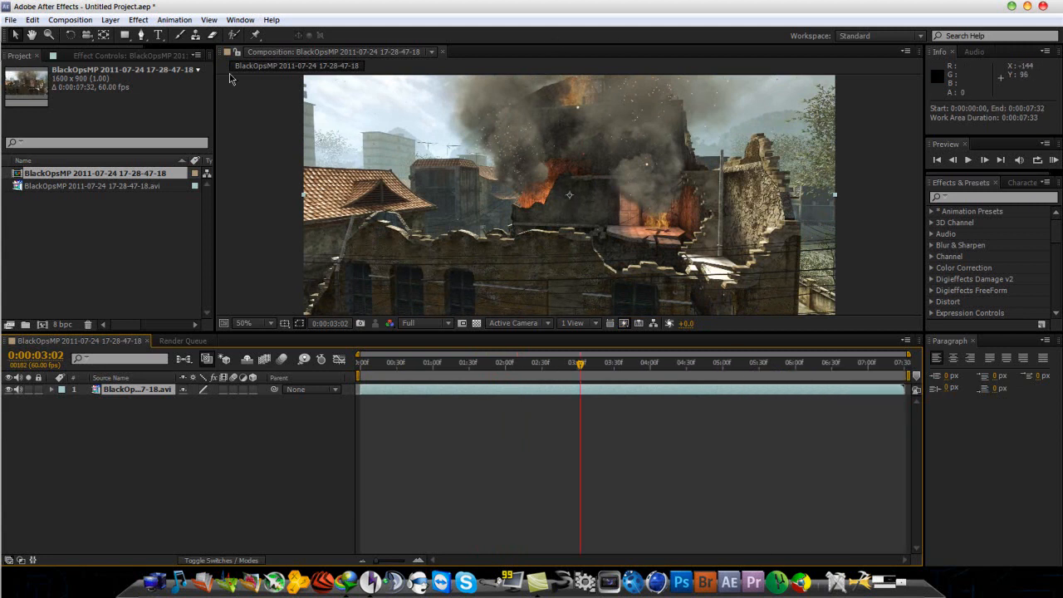
- Set the composition size to 1280 x 720 px and its frame rate to 30 fps
{"action": "left_click", "coordinate": [70, 19]}
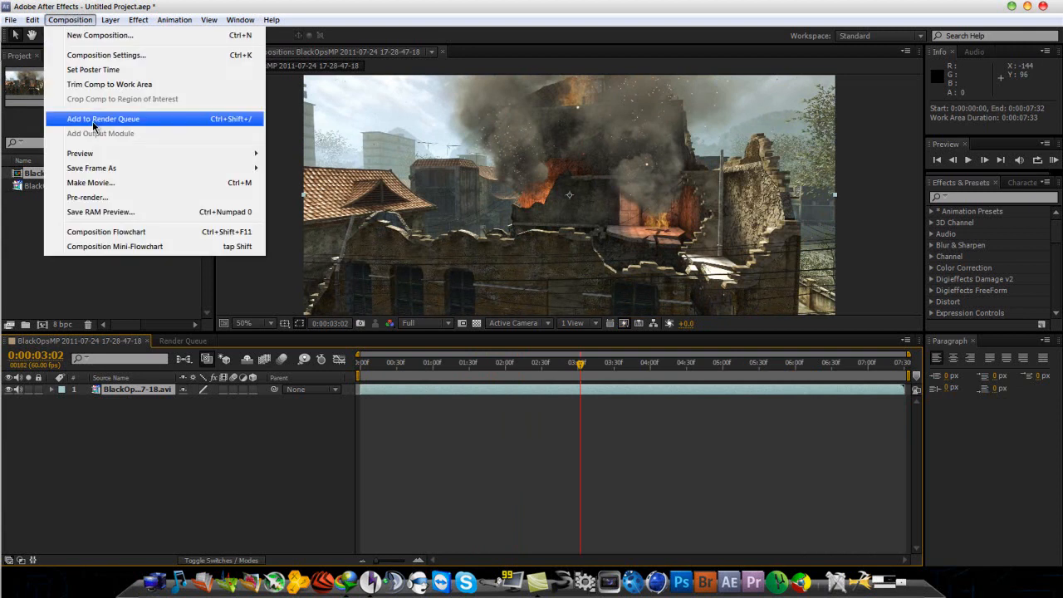
{"action": "left_click", "coordinate": [96, 55]}
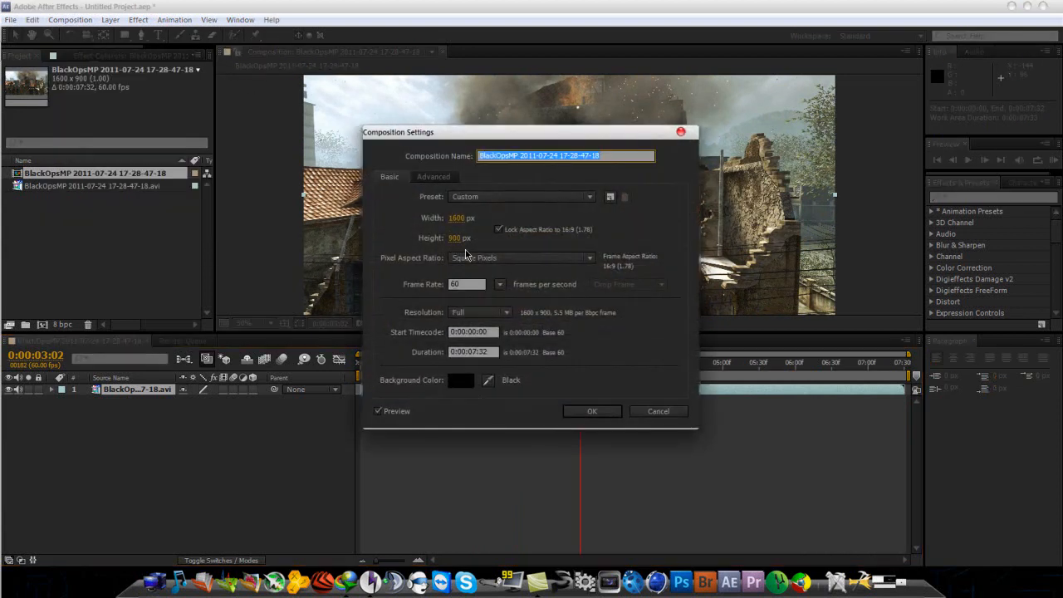
{"action": "left_click", "coordinate": [456, 219]}
{"action": "type", "text": "1289"}
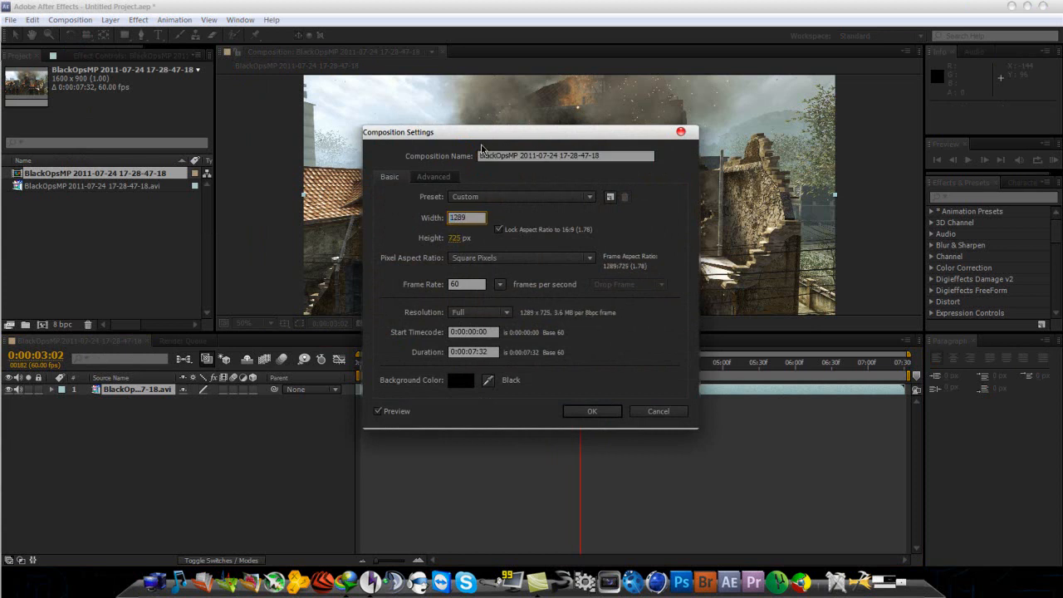
{"action": "key", "text": "BackSpace"}
{"action": "type", "text": "0"}
{"action": "left_click", "coordinate": [472, 283]}
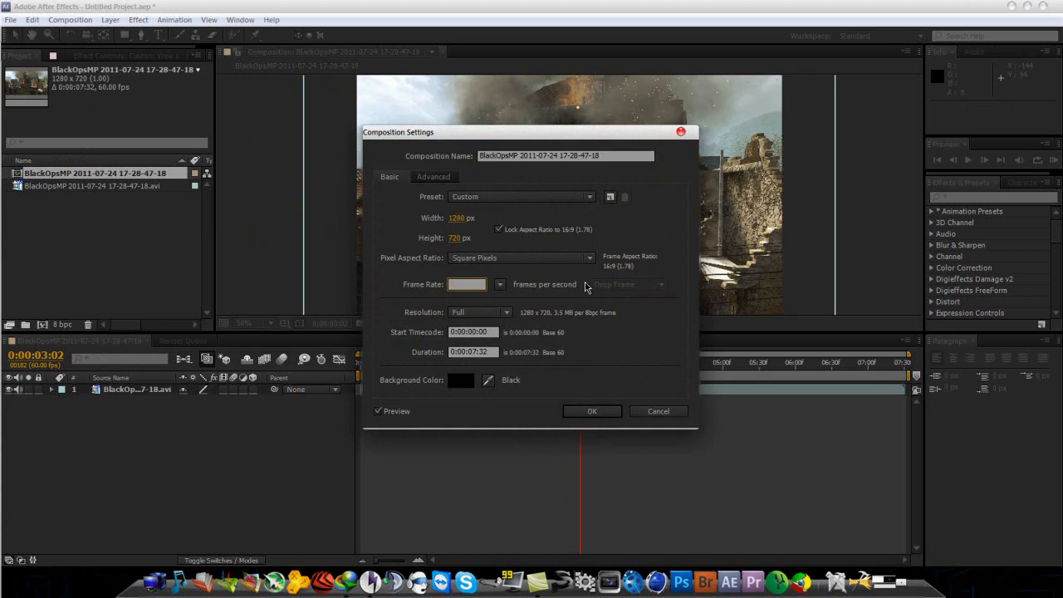
{"action": "left_click", "coordinate": [587, 414]}
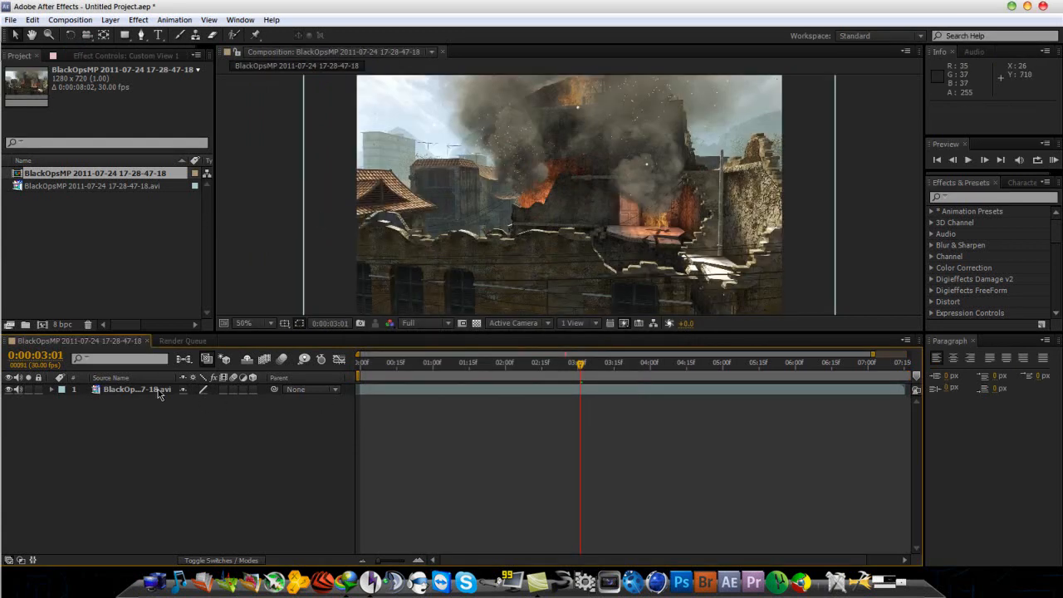
- Scale the clip layer down proportionally to 80% so it fits the composition frame
{"action": "left_click", "coordinate": [159, 391]}
{"action": "key", "text": "comma"}
{"action": "key", "text": "comma"}
{"action": "left_click_drag", "start_coordinate": [438, 271], "coordinate": [465, 267], "text": "shift"}
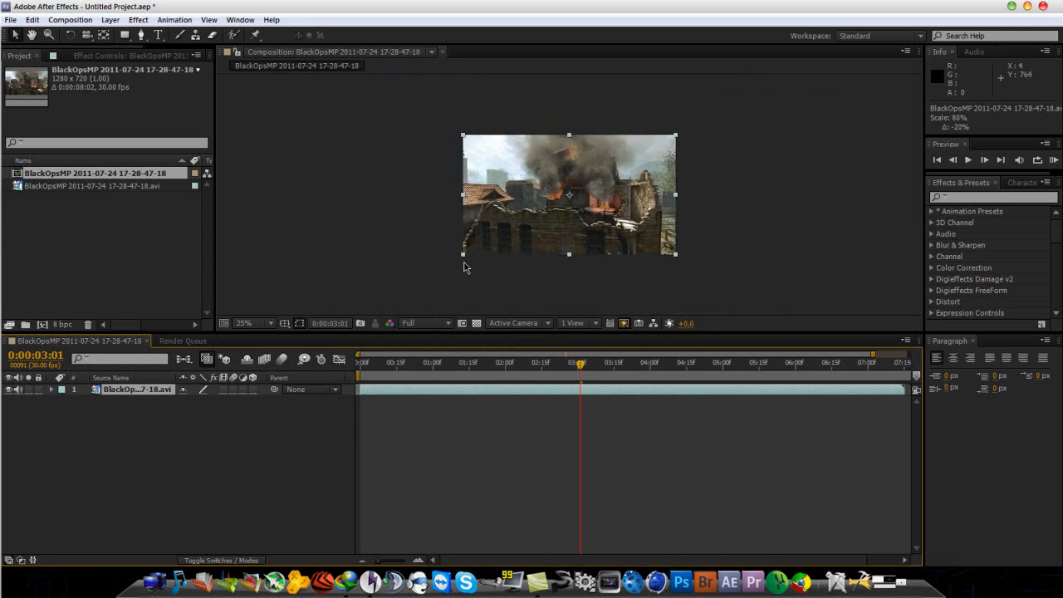
{"action": "key", "text": "period"}
{"action": "key", "text": "period"}
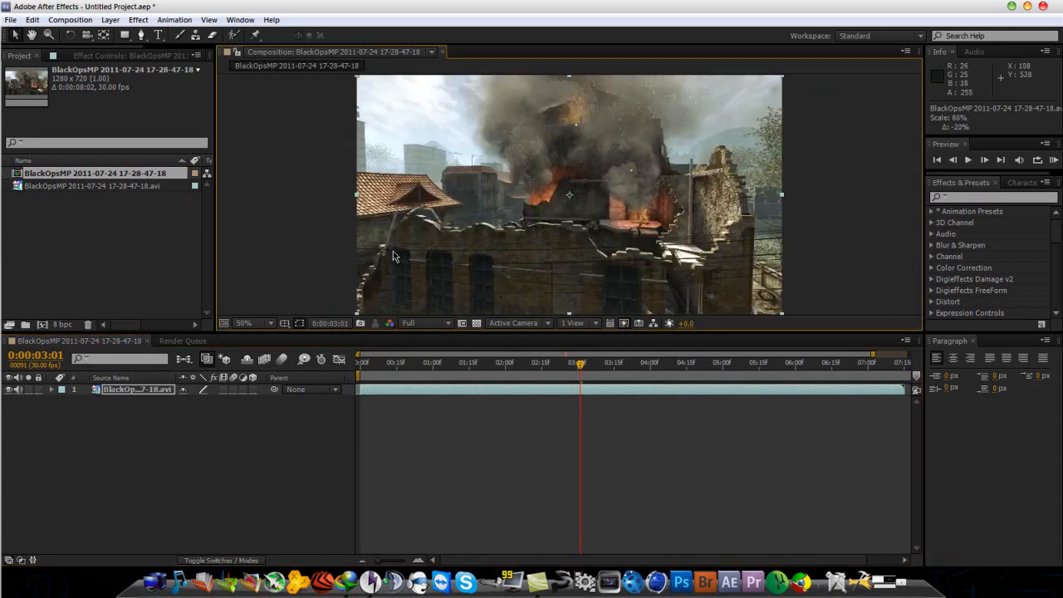
{"action": "scroll", "coordinate": [401, 191], "scroll_direction": "up", "scroll_amount": 2}
{"action": "scroll", "coordinate": [400, 189], "scroll_direction": "down", "scroll_amount": 2}
- Apply the Magic Bullet Looks effect to the clip with the "CC Im Using ATM" look and collapse its settings
{"action": "left_click", "coordinate": [137, 20]}
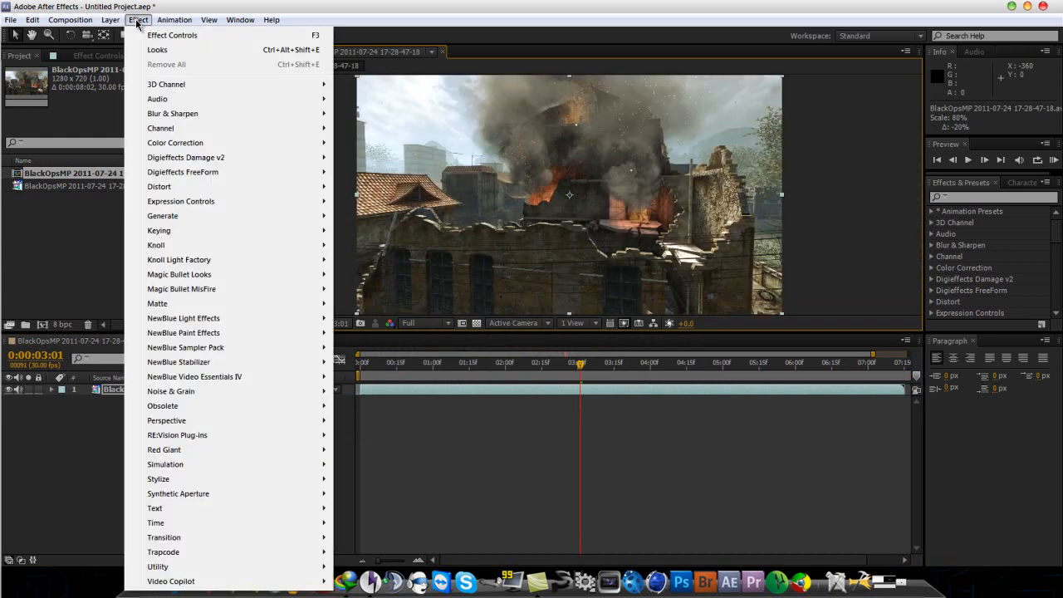
{"action": "left_click", "coordinate": [184, 55]}
{"action": "left_click", "coordinate": [48, 115]}
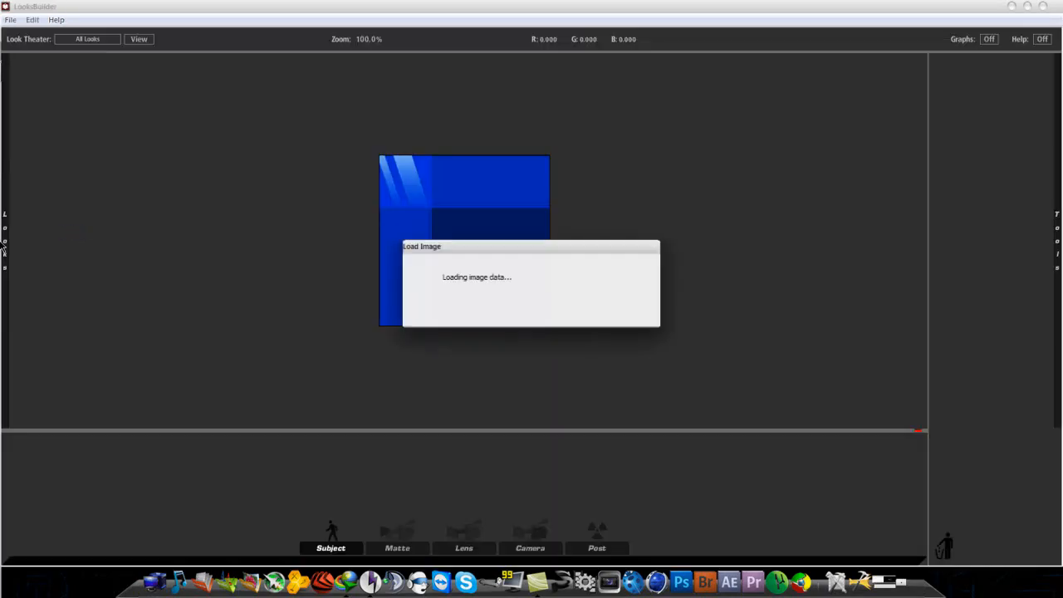
{"action": "mouse_move", "coordinate": [1, 247]}
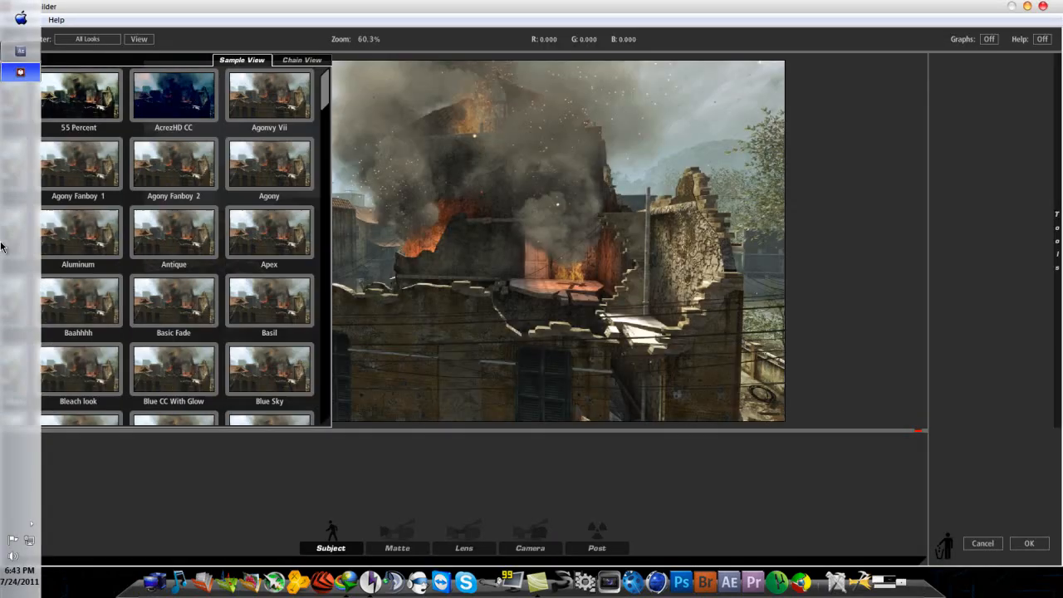
{"action": "scroll", "coordinate": [86, 251], "scroll_direction": "down", "scroll_amount": 5}
{"action": "scroll", "coordinate": [85, 251], "scroll_direction": "down", "scroll_amount": 2}
{"action": "left_click", "coordinate": [63, 270]}
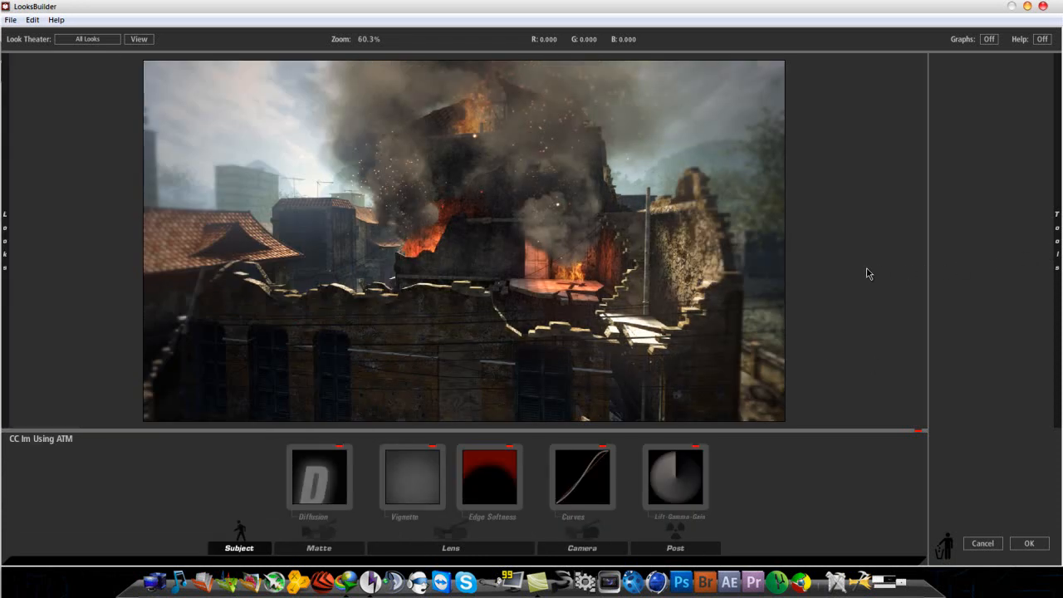
{"action": "left_click", "coordinate": [1039, 545]}
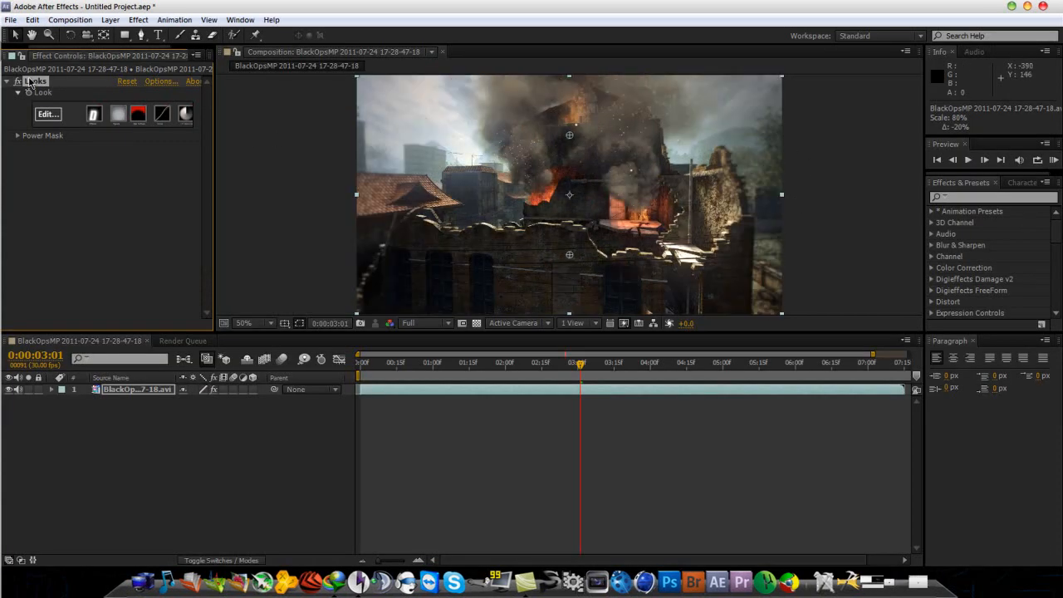
{"action": "mouse_move", "coordinate": [2, 93]}
{"action": "left_click", "coordinate": [9, 81]}
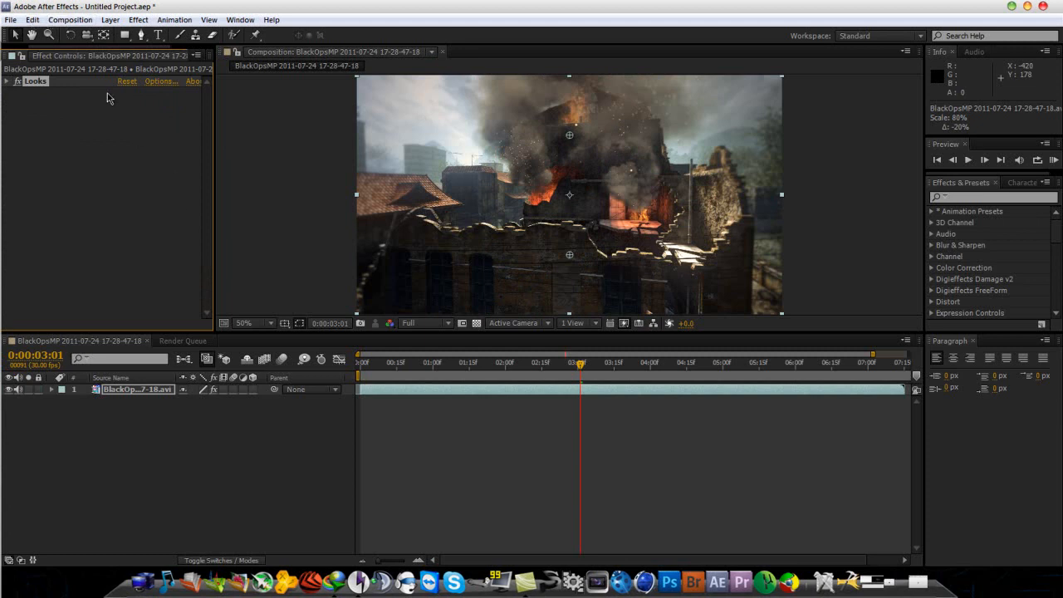
- Add the composition to the render queue and set its output format to PNG Sequence
{"action": "left_click", "coordinate": [77, 22]}
{"action": "left_click", "coordinate": [121, 121]}
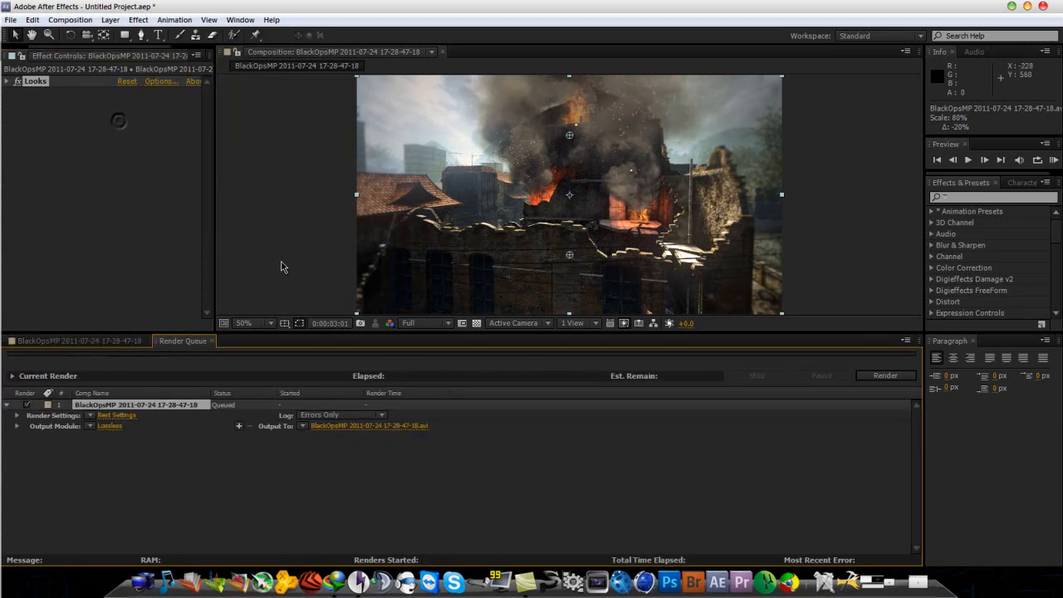
{"action": "left_click", "coordinate": [109, 425]}
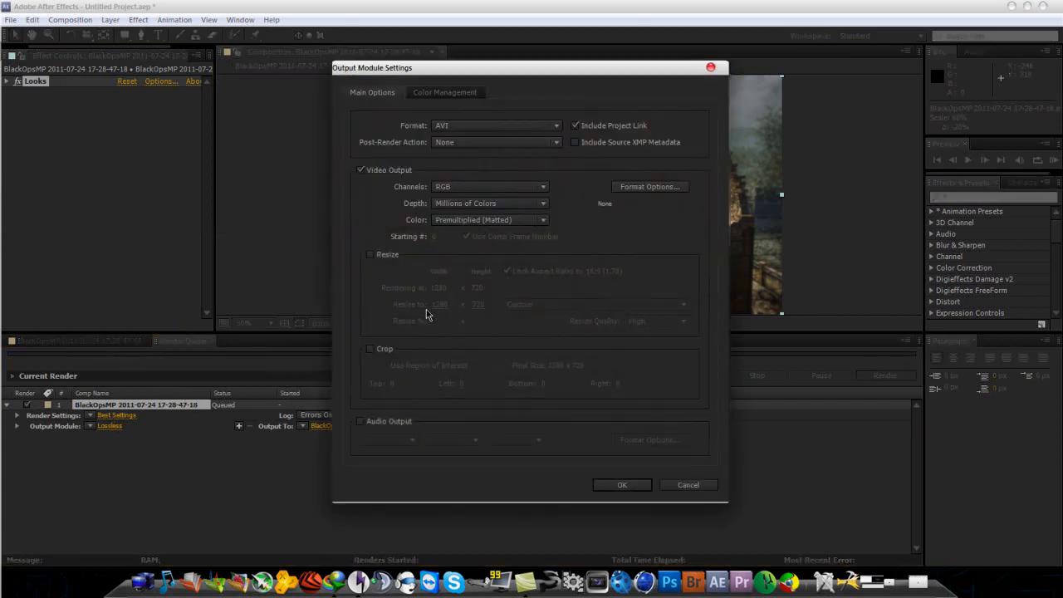
{"action": "left_click", "coordinate": [550, 128]}
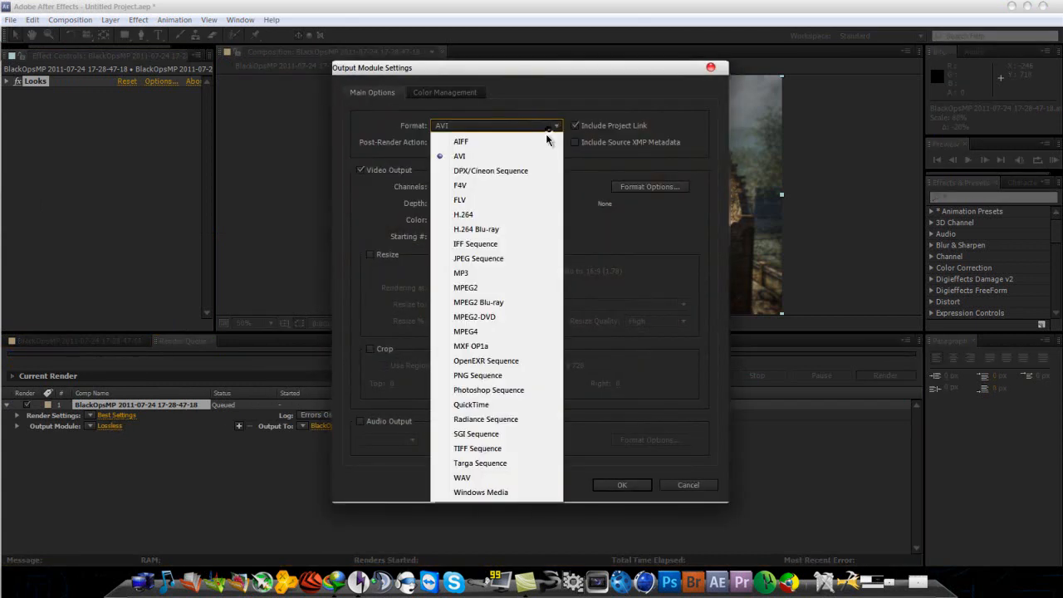
{"action": "left_click", "coordinate": [490, 379]}
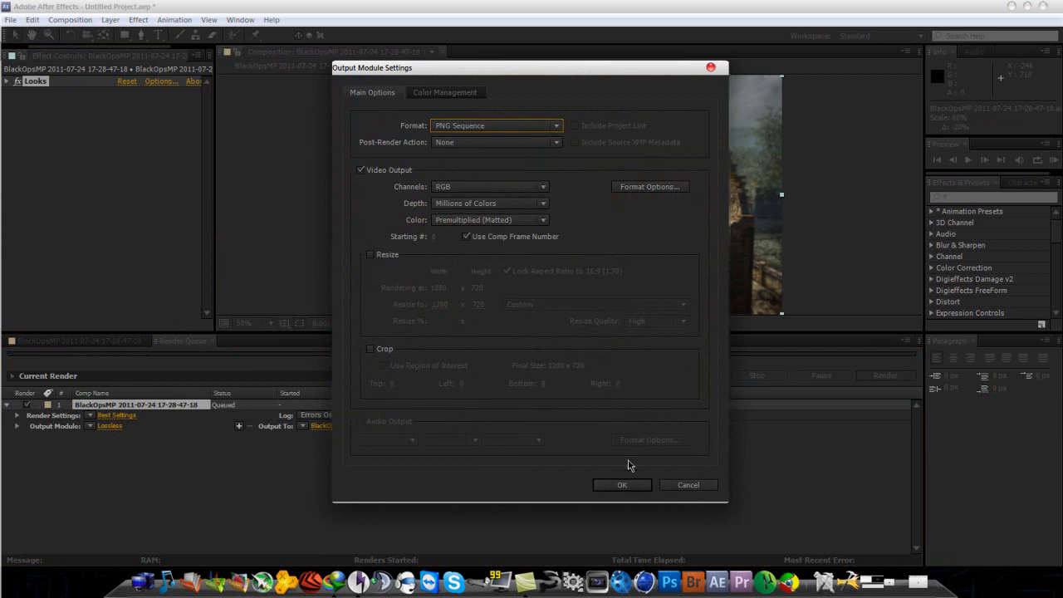
{"action": "left_click", "coordinate": [623, 486]}
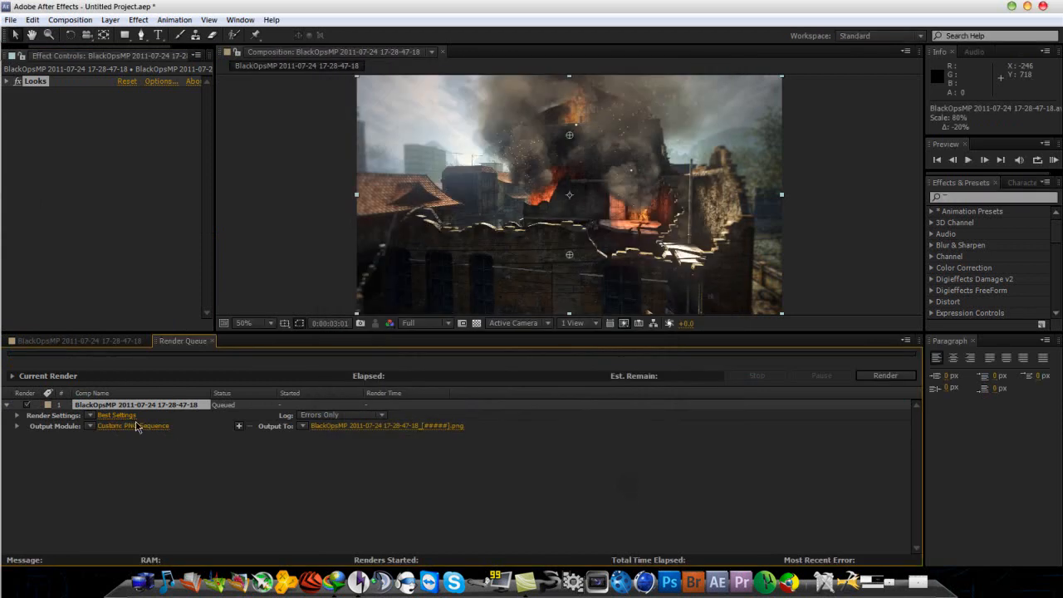
- Accept the render settings with the comp's frame rate and set the output location to the png seq folder on the desktop
{"action": "left_click", "coordinate": [117, 415]}
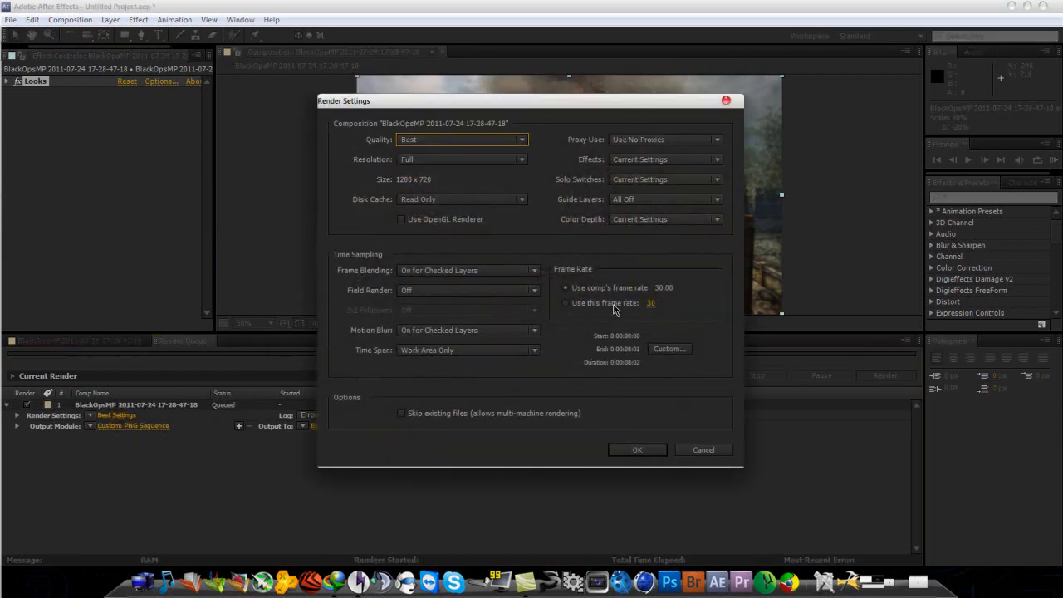
{"action": "left_click", "coordinate": [663, 451]}
{"action": "left_click", "coordinate": [361, 427]}
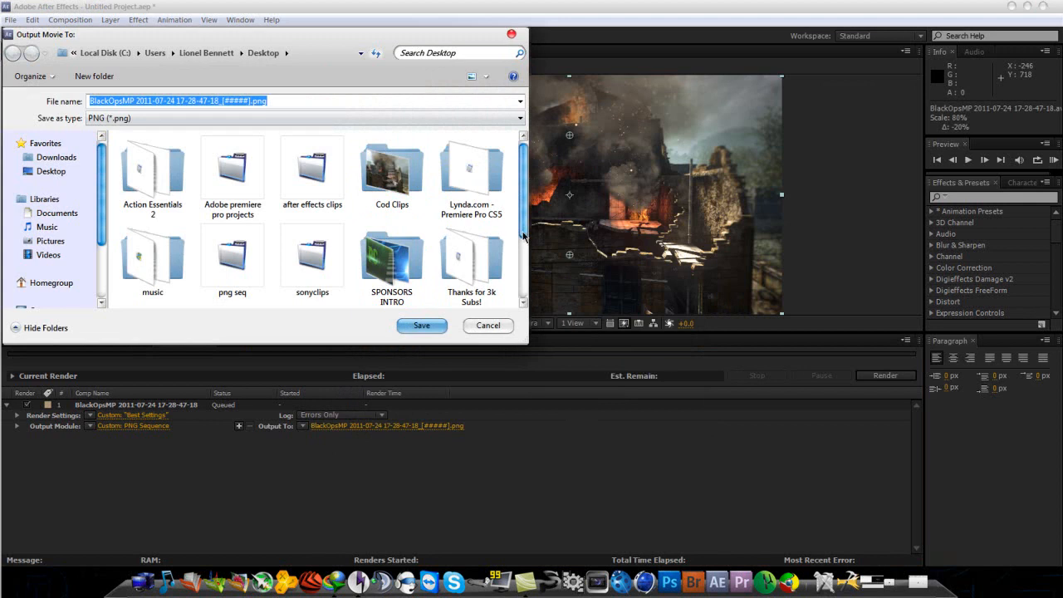
{"action": "left_click", "coordinate": [524, 302]}
{"action": "left_click", "coordinate": [214, 169]}
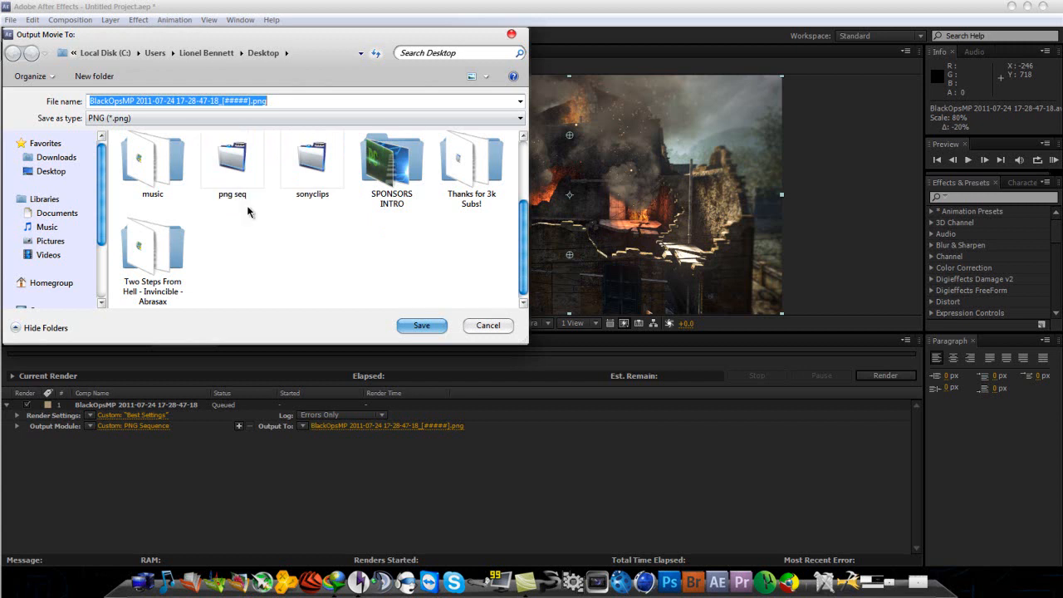
{"action": "double_click", "coordinate": [230, 171]}
{"action": "left_click", "coordinate": [422, 325]}
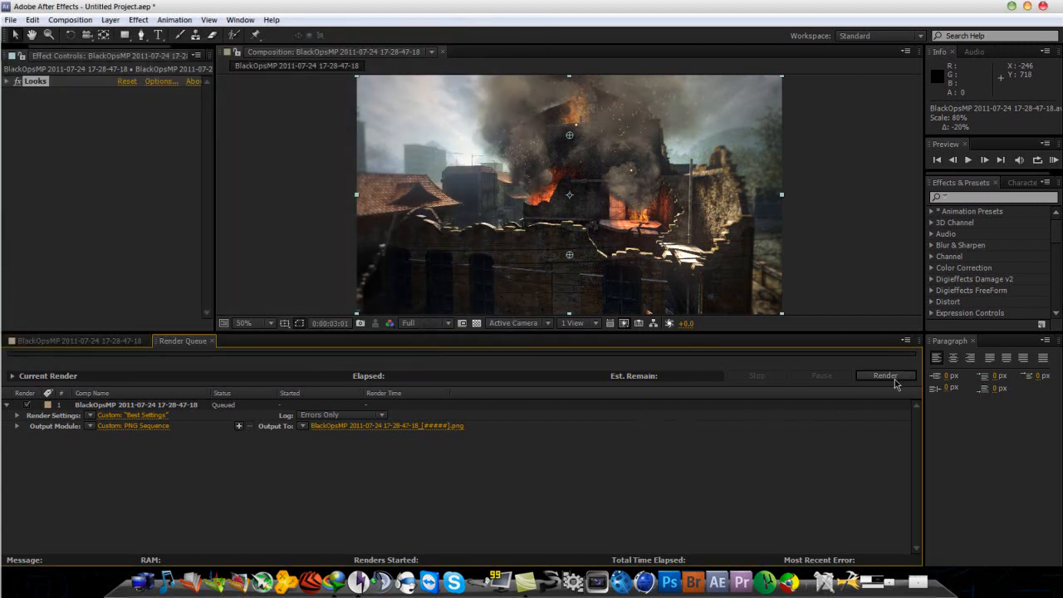
- Render the queued PNG sequence, and close After Effects without saving the project
{"action": "left_click", "coordinate": [887, 377]}
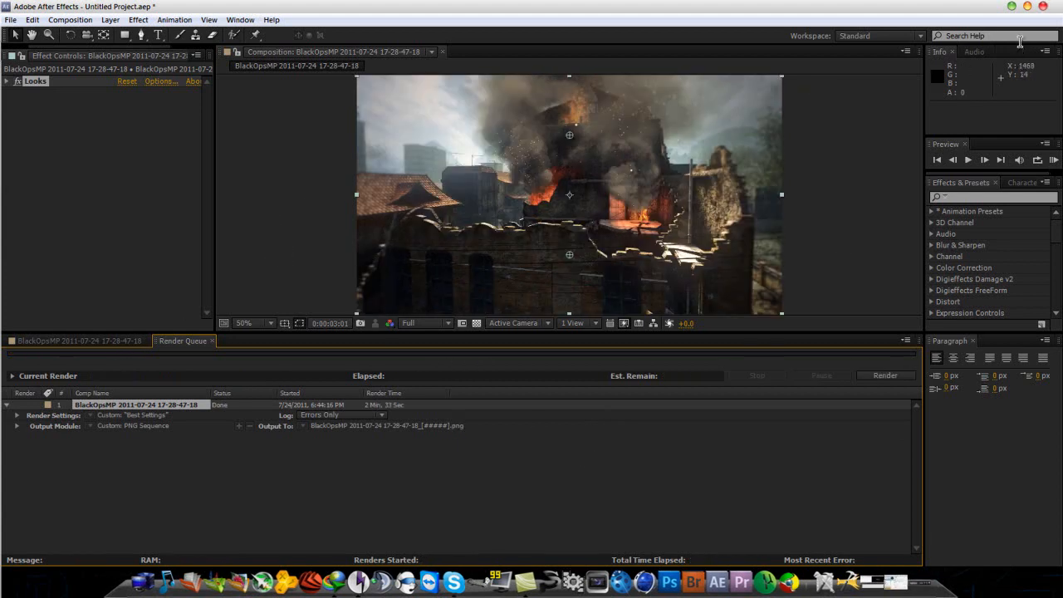
{"action": "left_click", "coordinate": [1044, 7]}
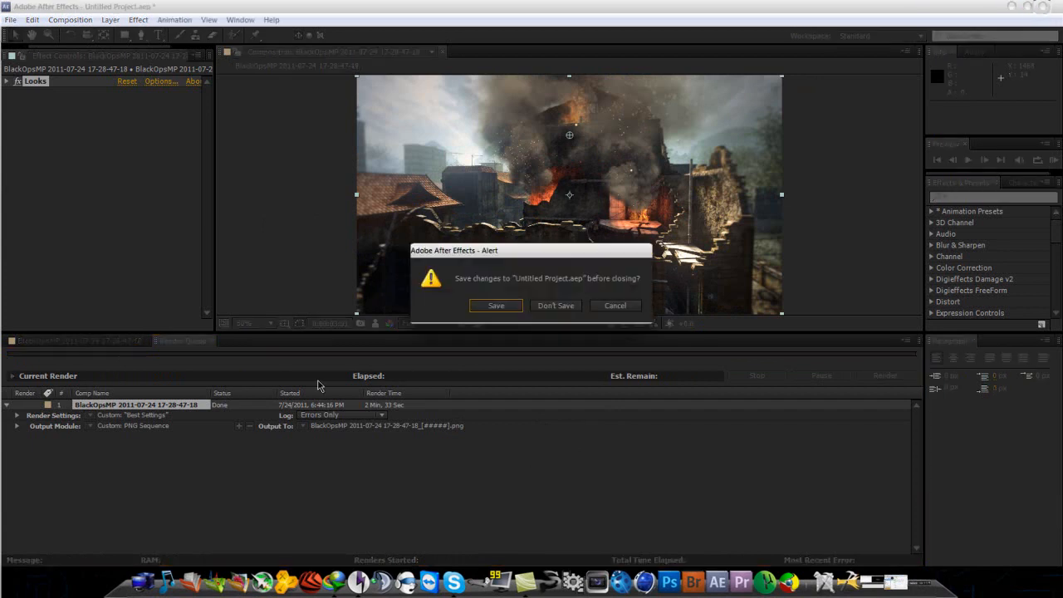
{"action": "left_click", "coordinate": [541, 307]}
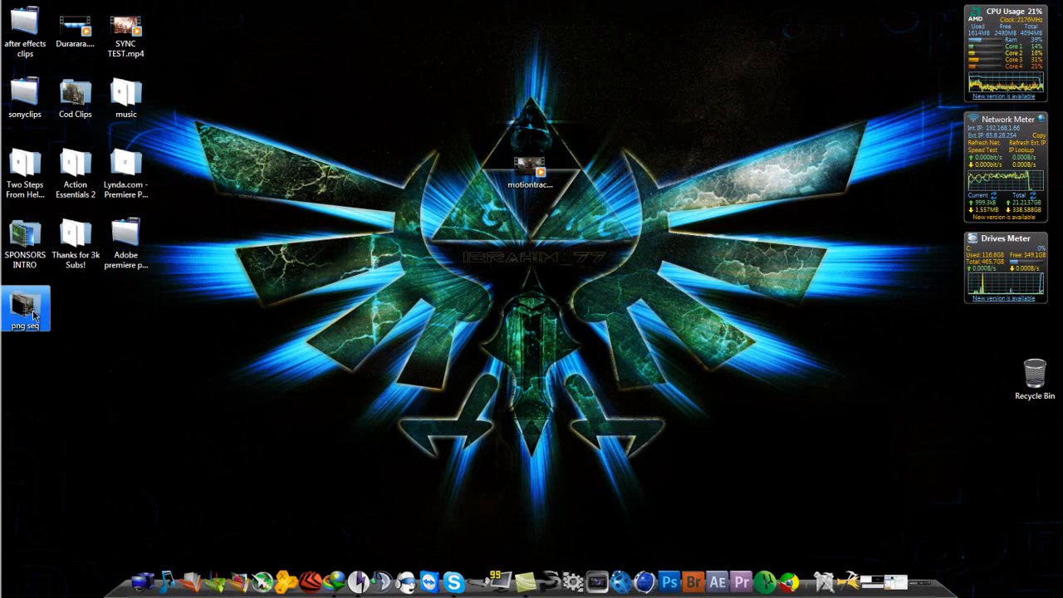
- Check the rendered PNG frames in the png seq folder on the desktop and close the folder
{"action": "double_click", "coordinate": [46, 312]}
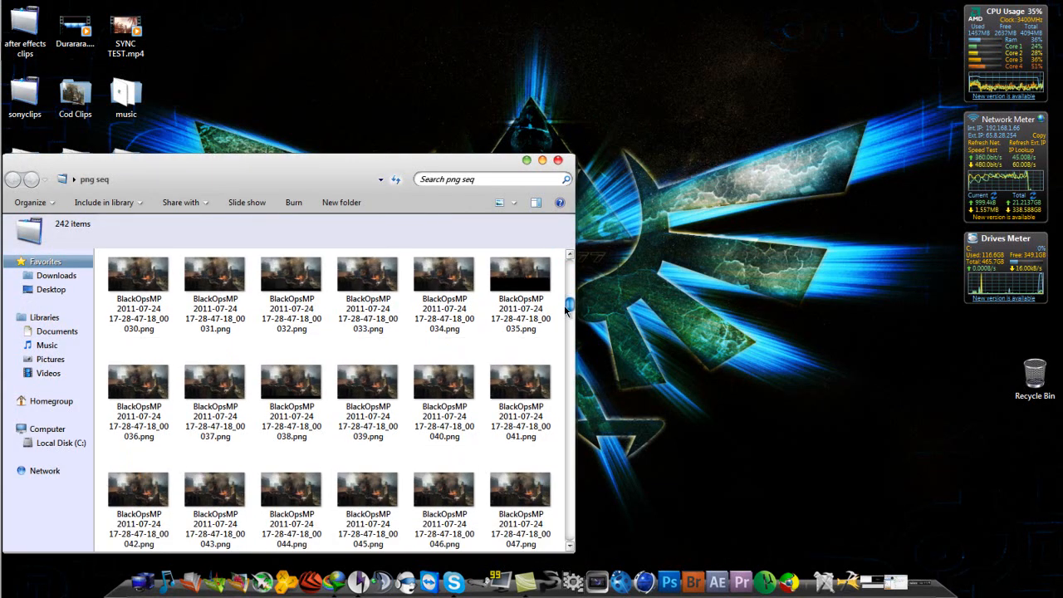
{"action": "left_click_drag", "start_coordinate": [571, 314], "coordinate": [567, 265]}
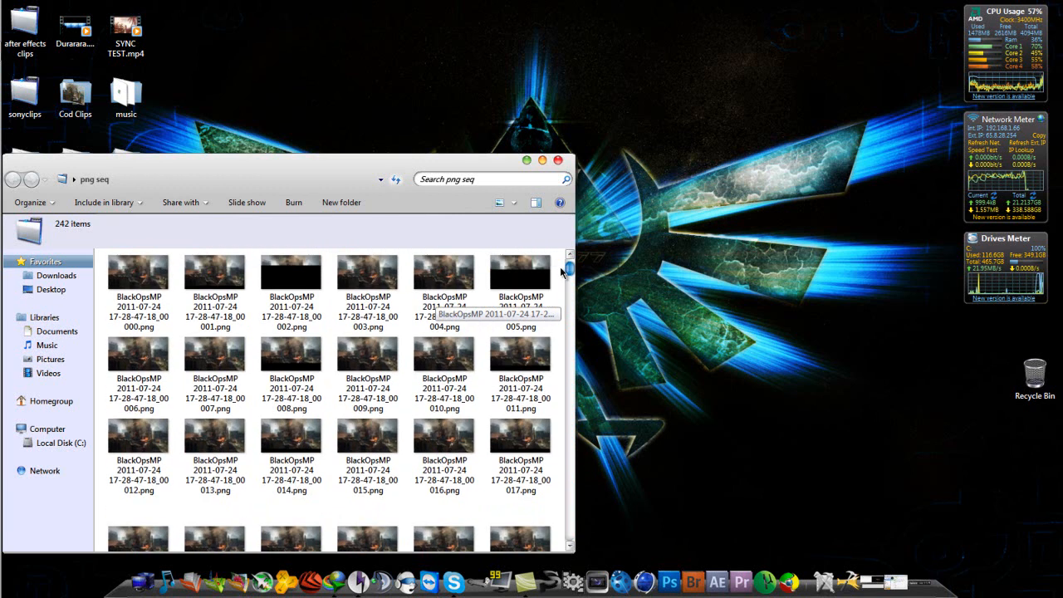
{"action": "left_click", "coordinate": [557, 160]}
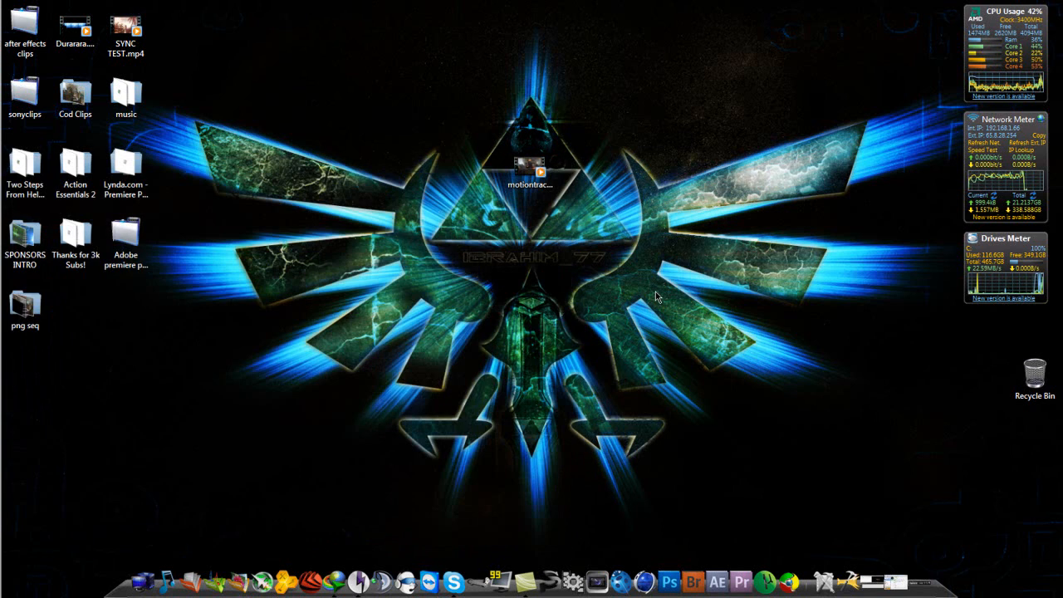
{"action": "left_click", "coordinate": [619, 584]}
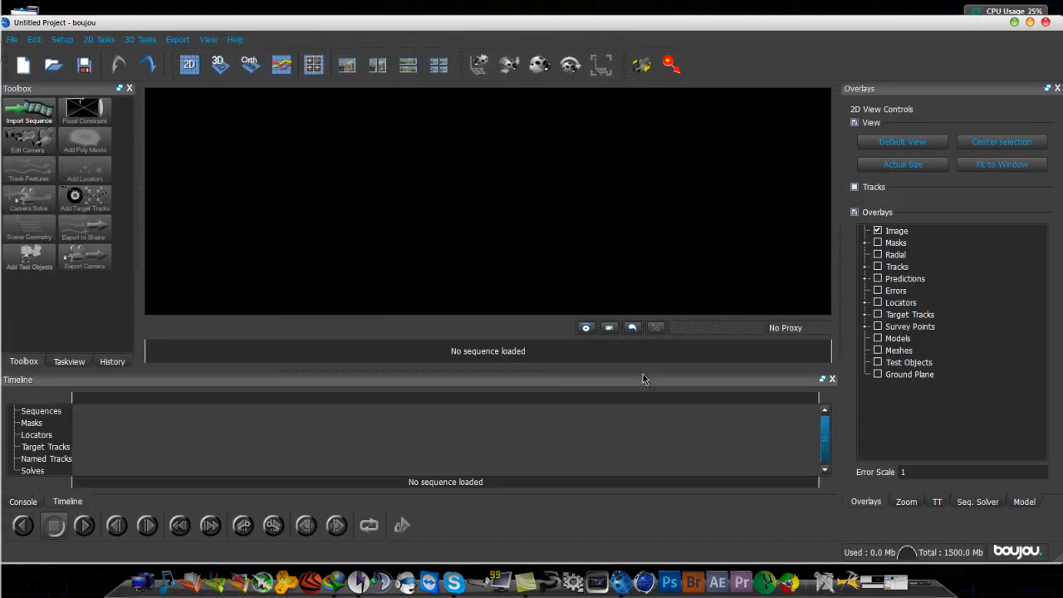
{"action": "left_click", "coordinate": [19, 113]}
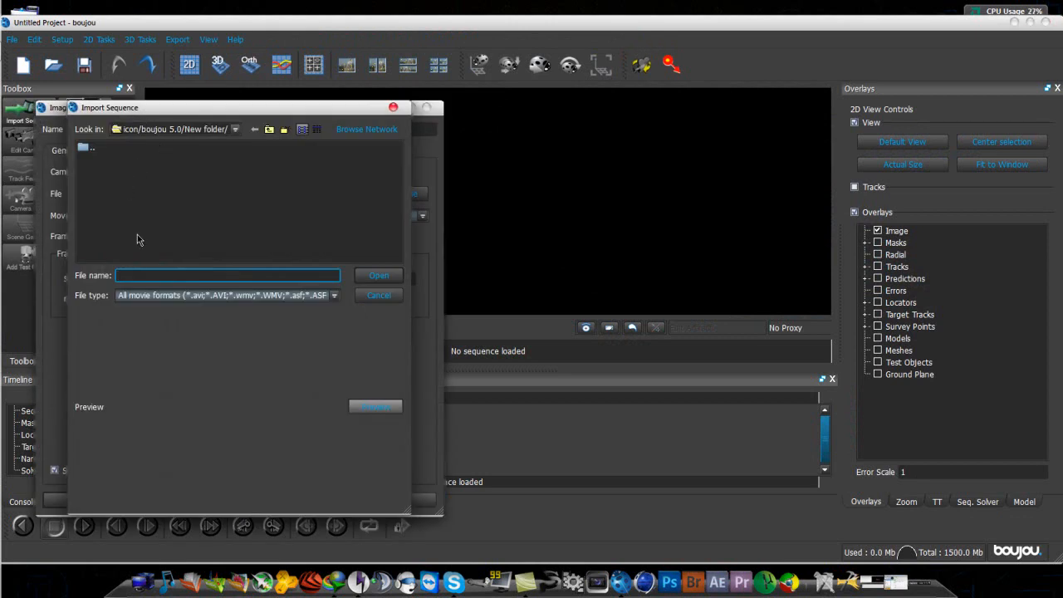
{"action": "left_click", "coordinate": [235, 129]}
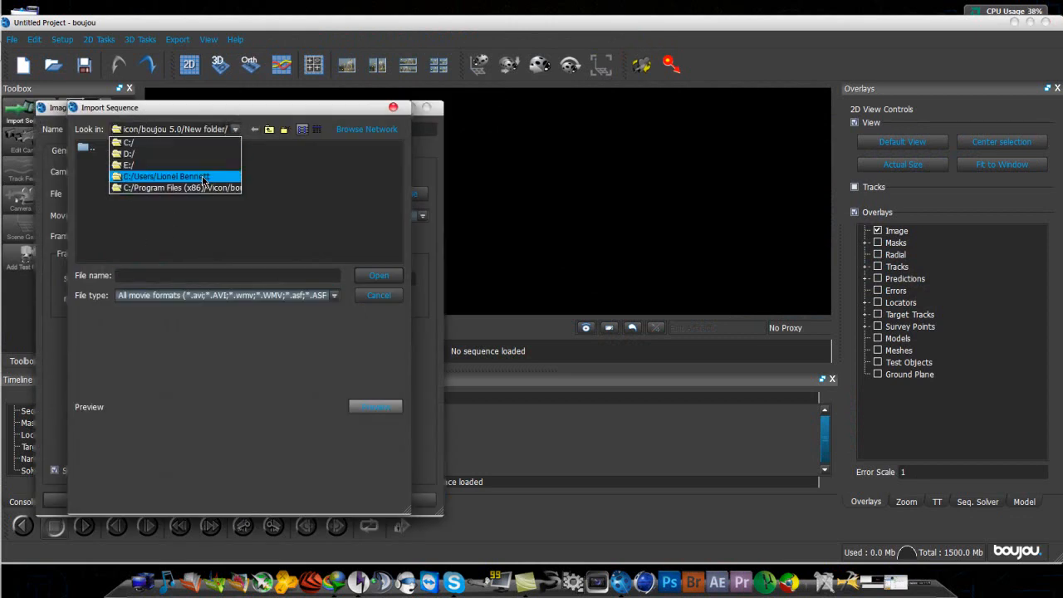
{"action": "left_click", "coordinate": [150, 172]}
{"action": "double_click", "coordinate": [101, 171]}
{"action": "left_click", "coordinate": [106, 232]}
{"action": "double_click", "coordinate": [109, 234]}
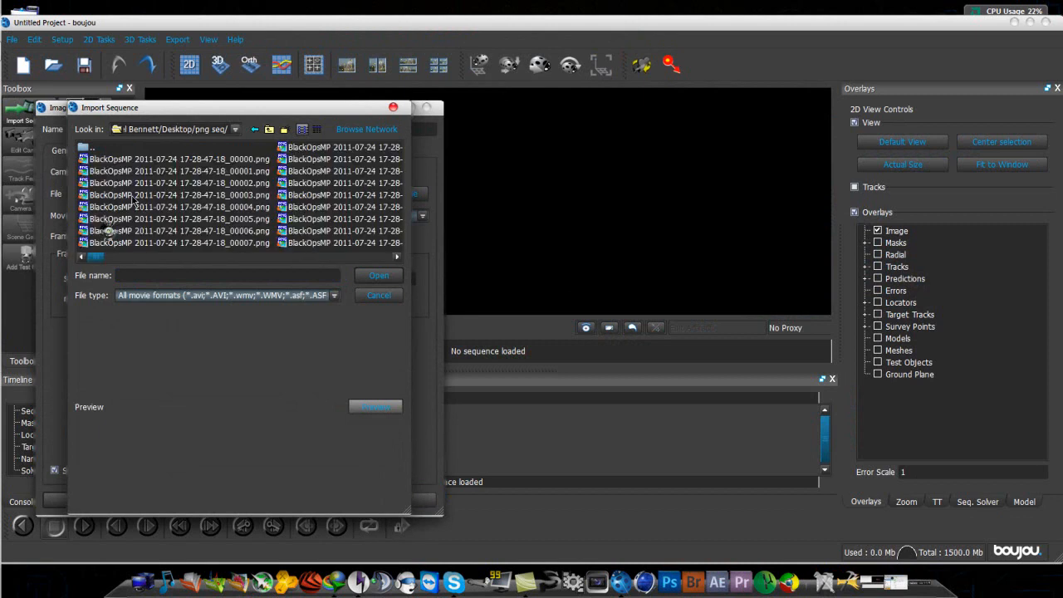
{"action": "left_click", "coordinate": [246, 161]}
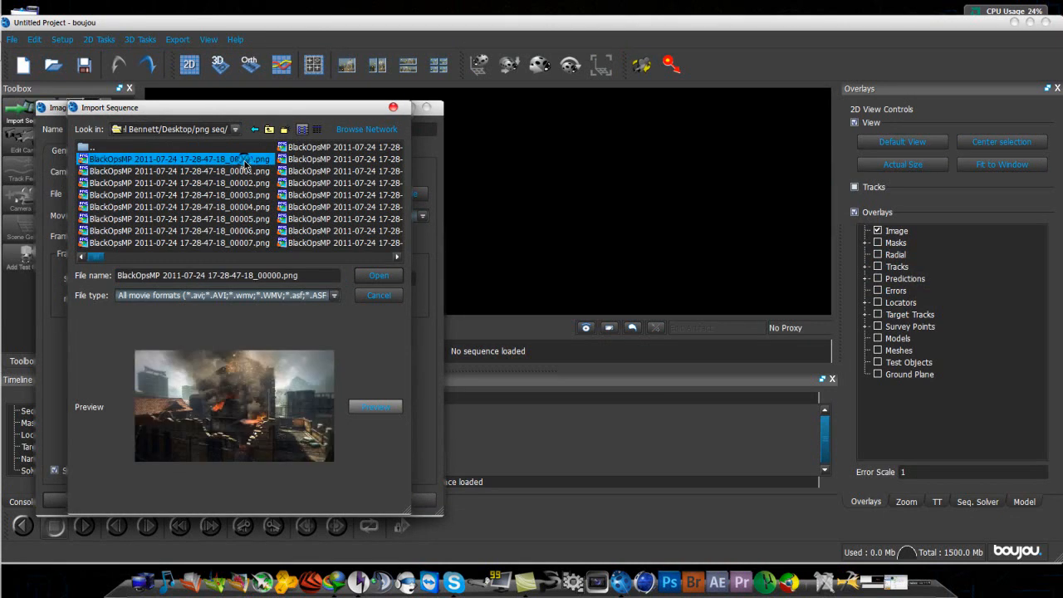
{"action": "left_click", "coordinate": [366, 280]}
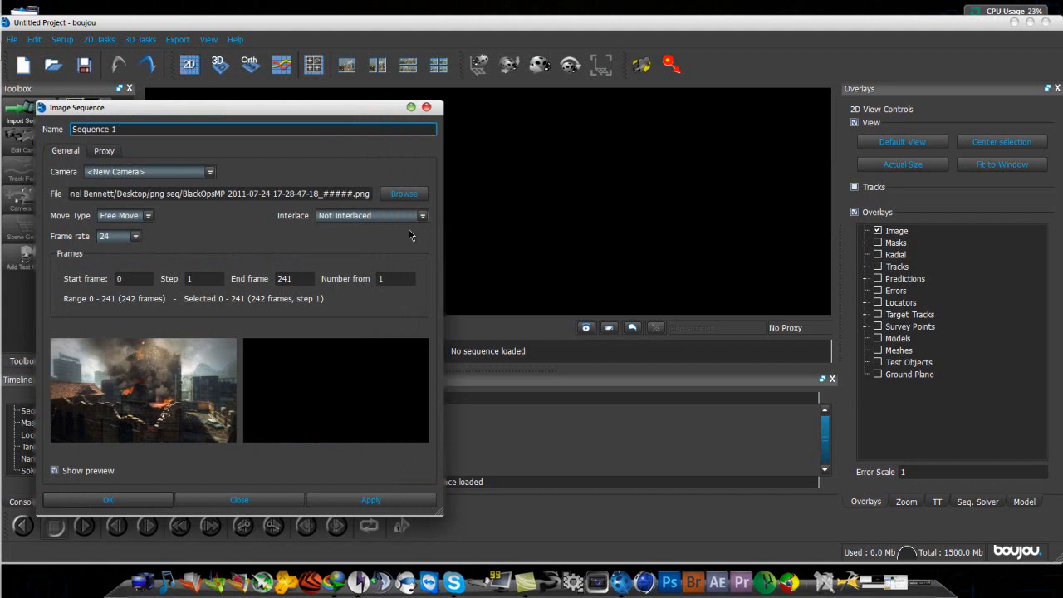
- Import the image sequence with the frame rate set to 30, close its properties and maximize the boujou window
{"action": "left_click", "coordinate": [135, 237]}
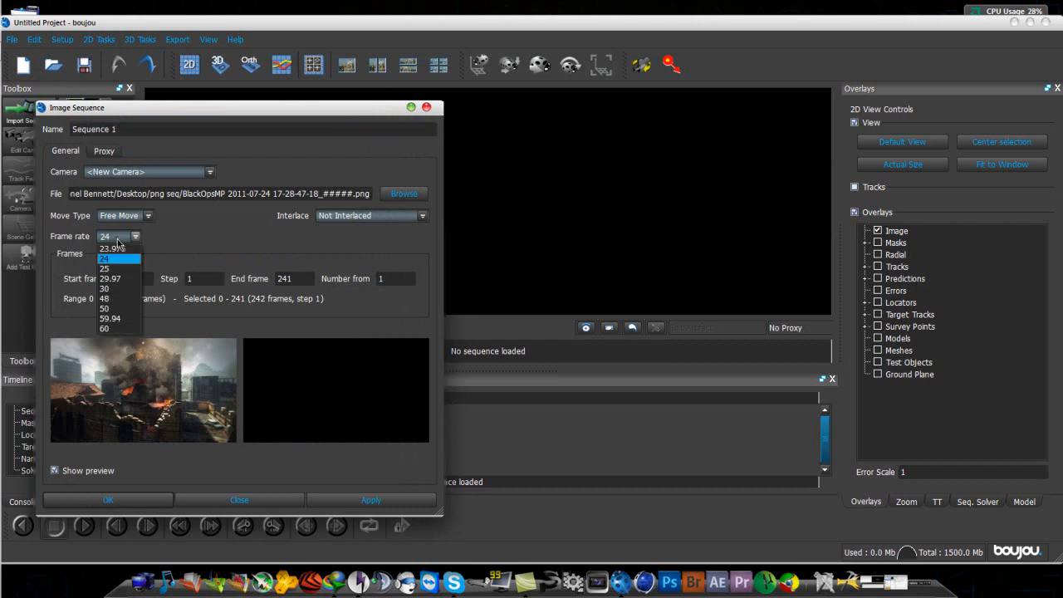
{"action": "left_click", "coordinate": [128, 289]}
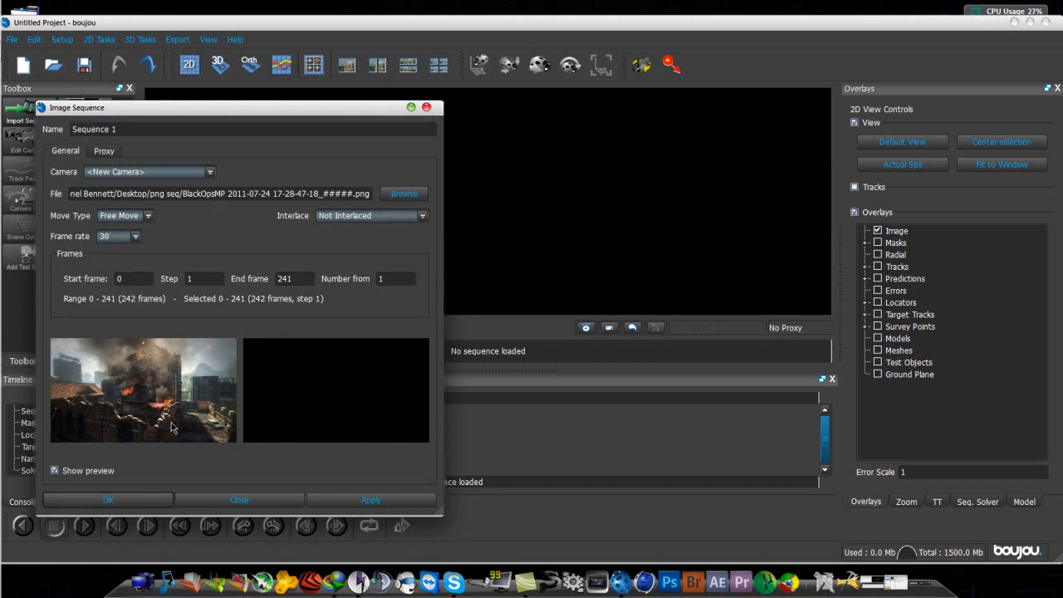
{"action": "left_click", "coordinate": [357, 501]}
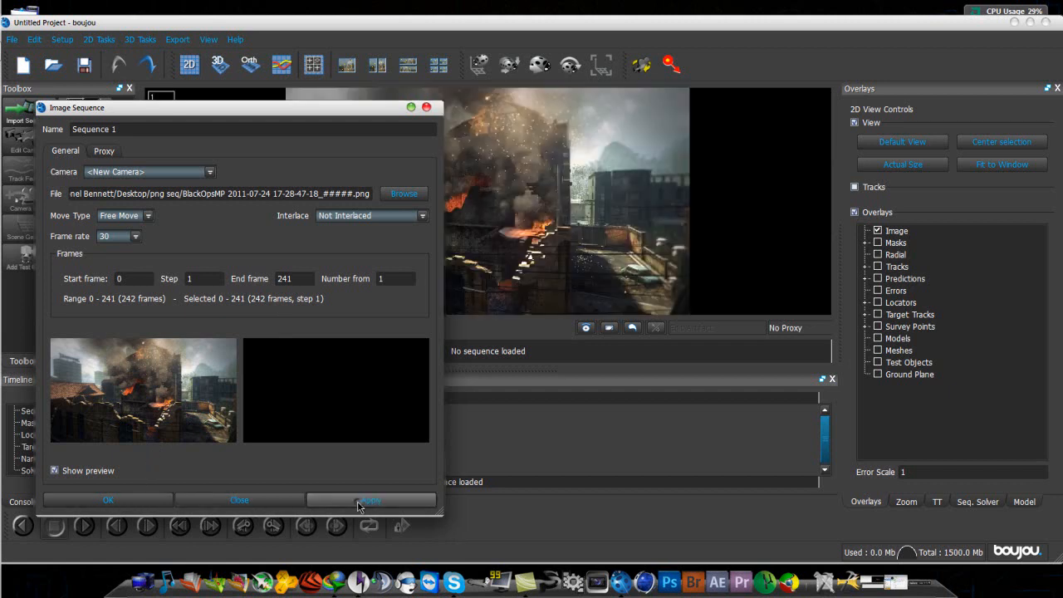
{"action": "left_click", "coordinate": [270, 504]}
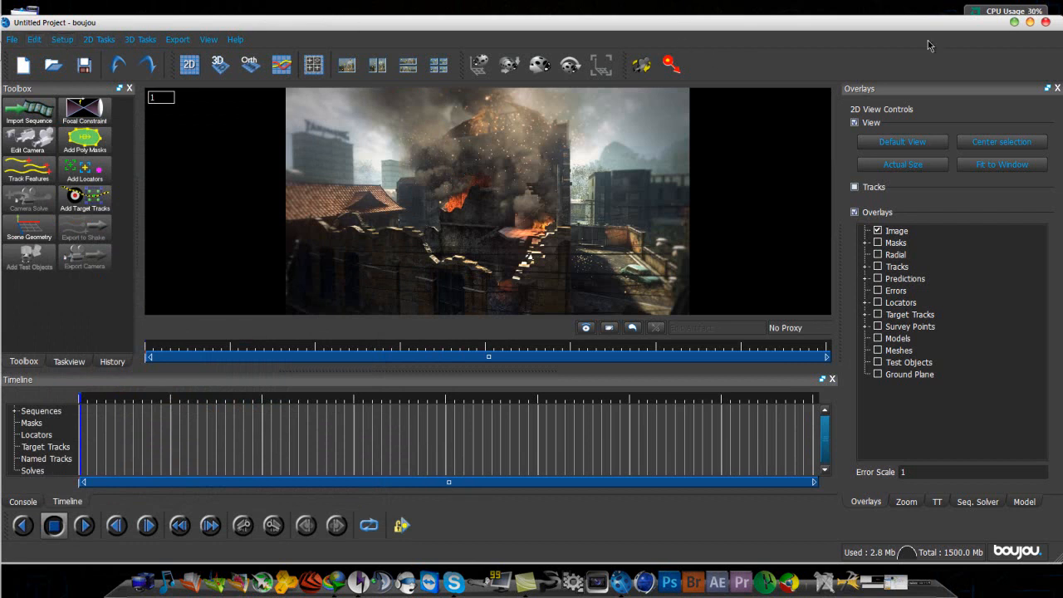
{"action": "left_click", "coordinate": [1030, 23]}
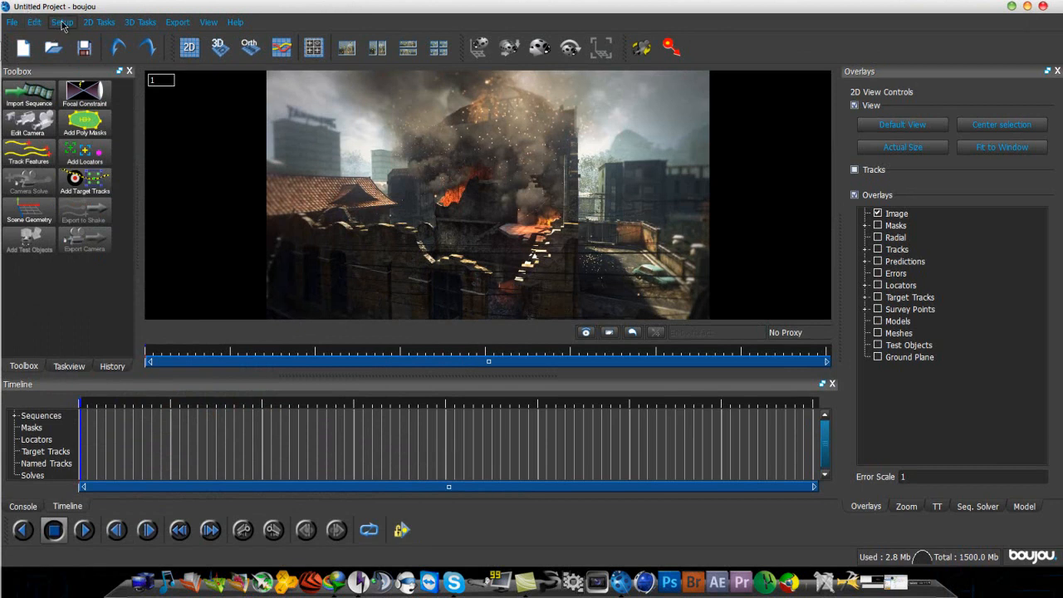
- Edit Sequence 1 to set its frame rate to 30, and reopen its properties to verify the setting
{"action": "left_click", "coordinate": [62, 22]}
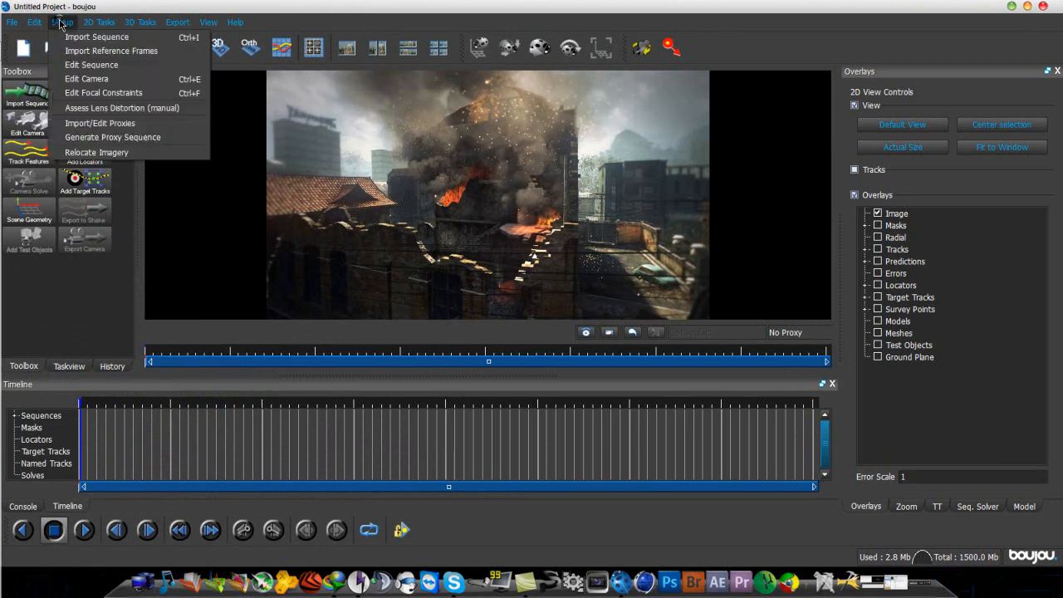
{"action": "left_click", "coordinate": [91, 65]}
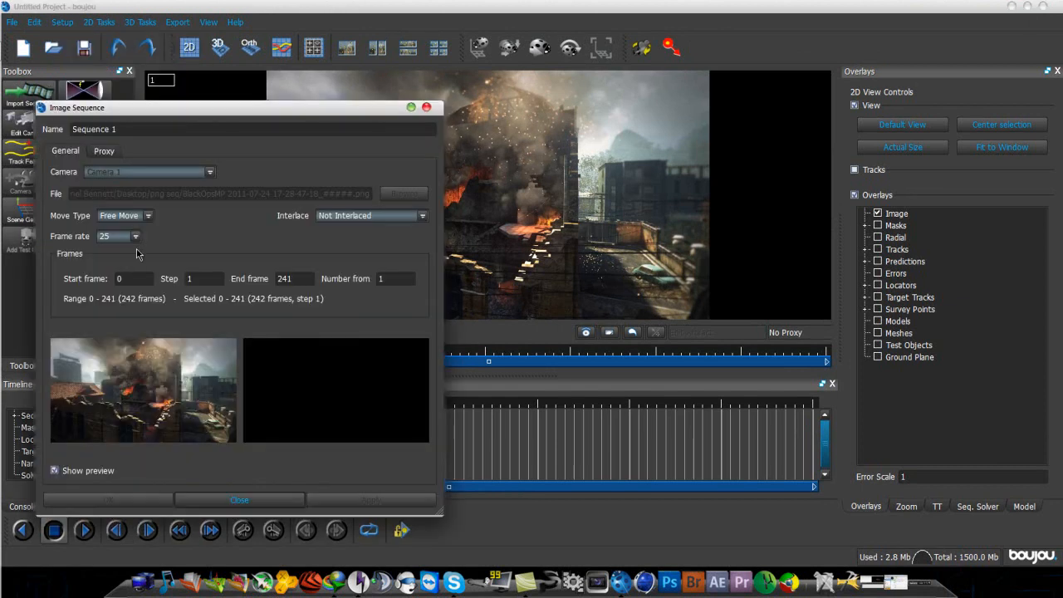
{"action": "left_click", "coordinate": [136, 241]}
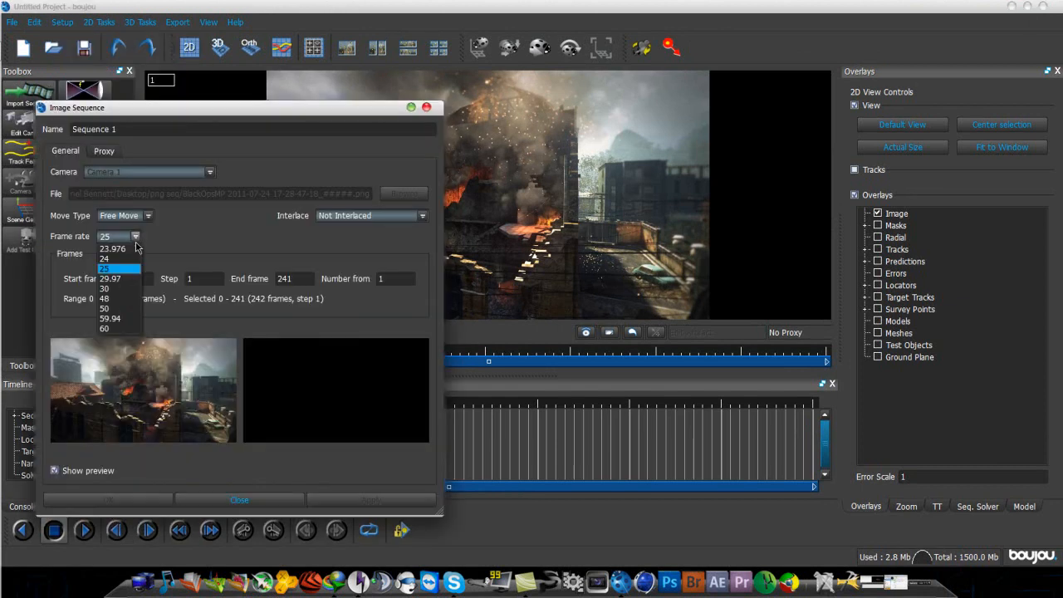
{"action": "left_click", "coordinate": [124, 289]}
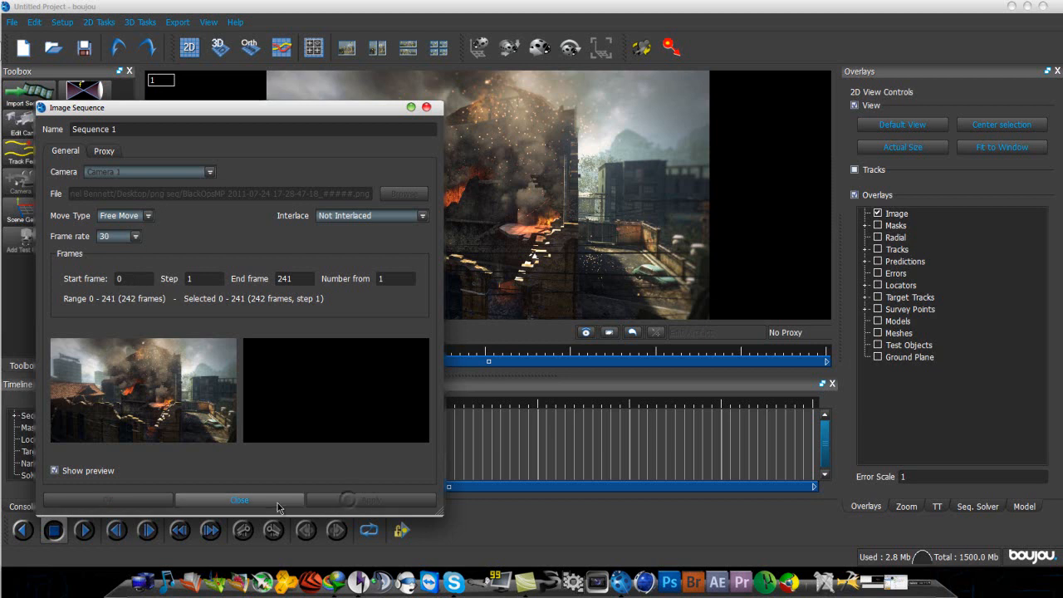
{"action": "left_click", "coordinate": [278, 502]}
{"action": "left_click", "coordinate": [62, 23]}
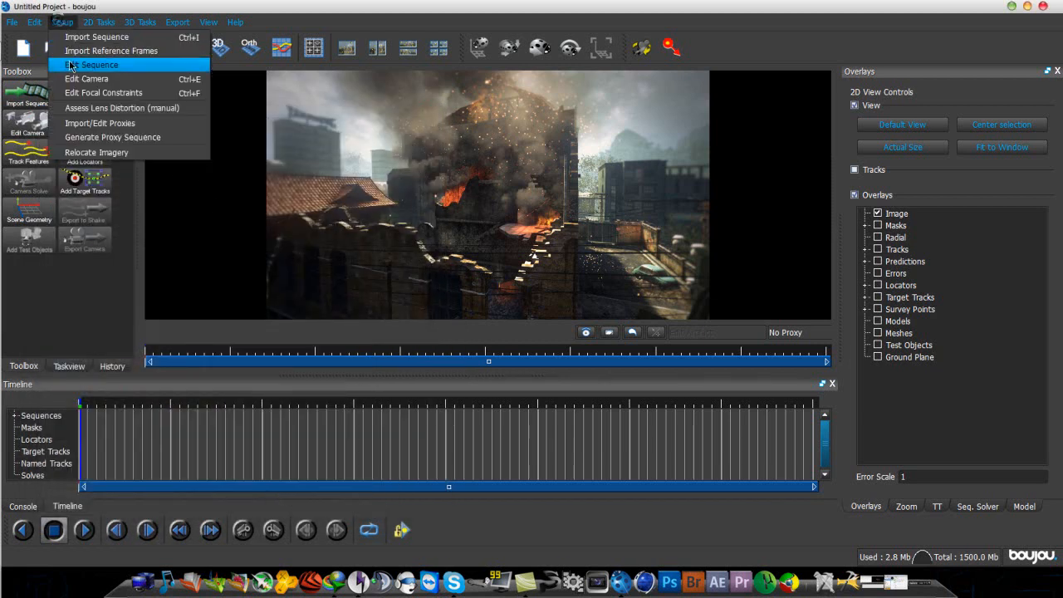
{"action": "left_click", "coordinate": [75, 65]}
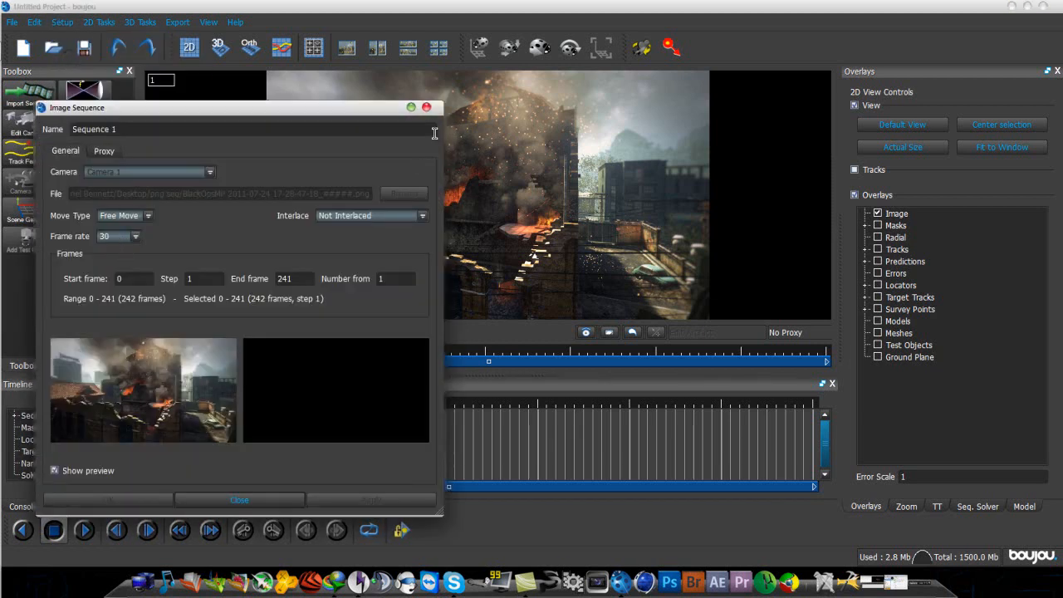
{"action": "left_click", "coordinate": [427, 108]}
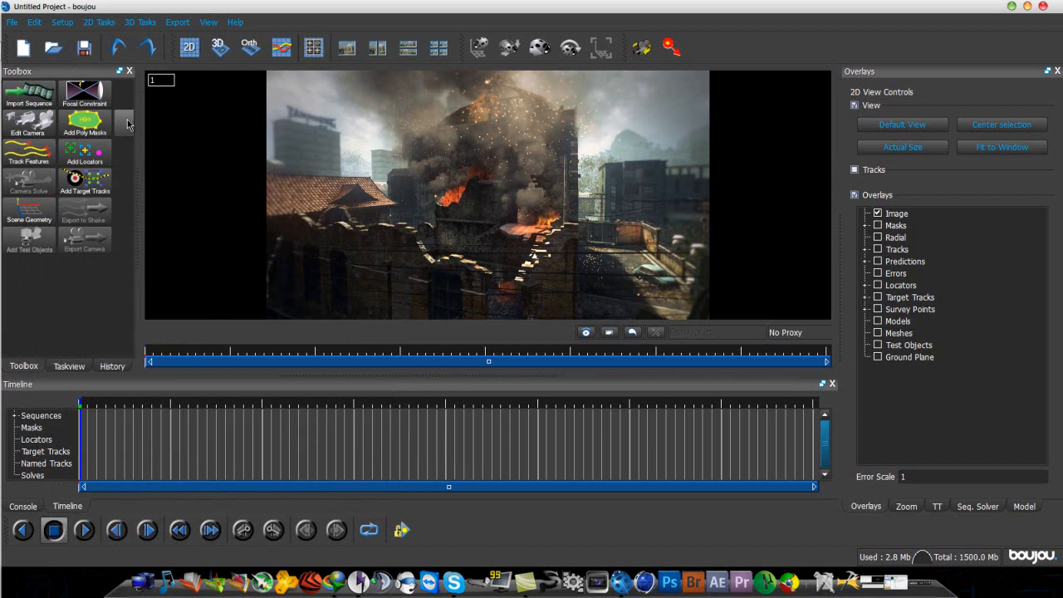
- Run feature tracking on all frames of Sequence 1 and scrub through the footage to review the tracks
{"action": "left_click", "coordinate": [30, 158]}
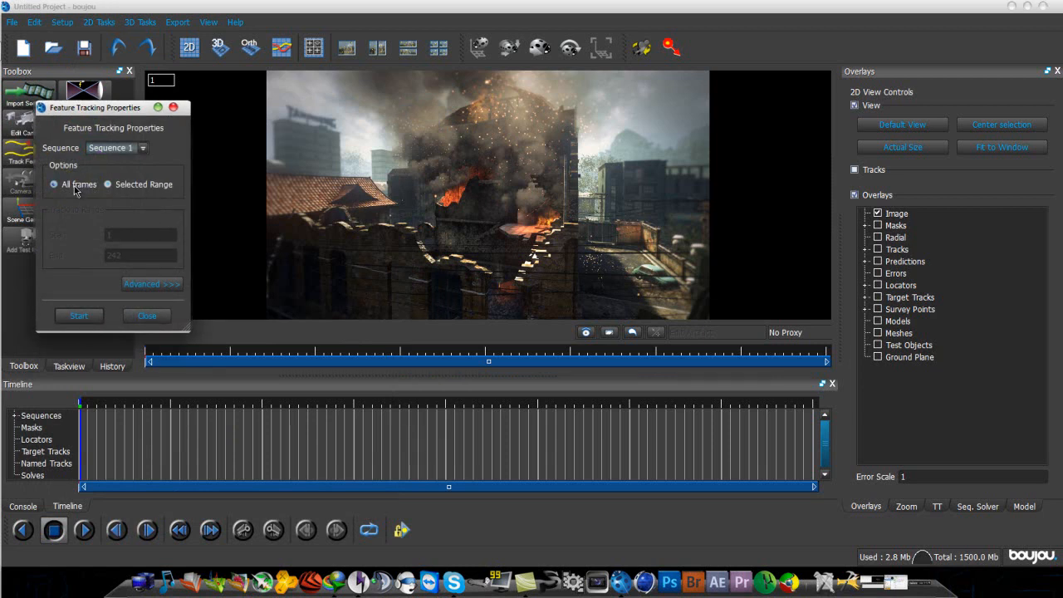
{"action": "left_click", "coordinate": [145, 190]}
{"action": "left_click", "coordinate": [78, 189]}
{"action": "left_click", "coordinate": [80, 316]}
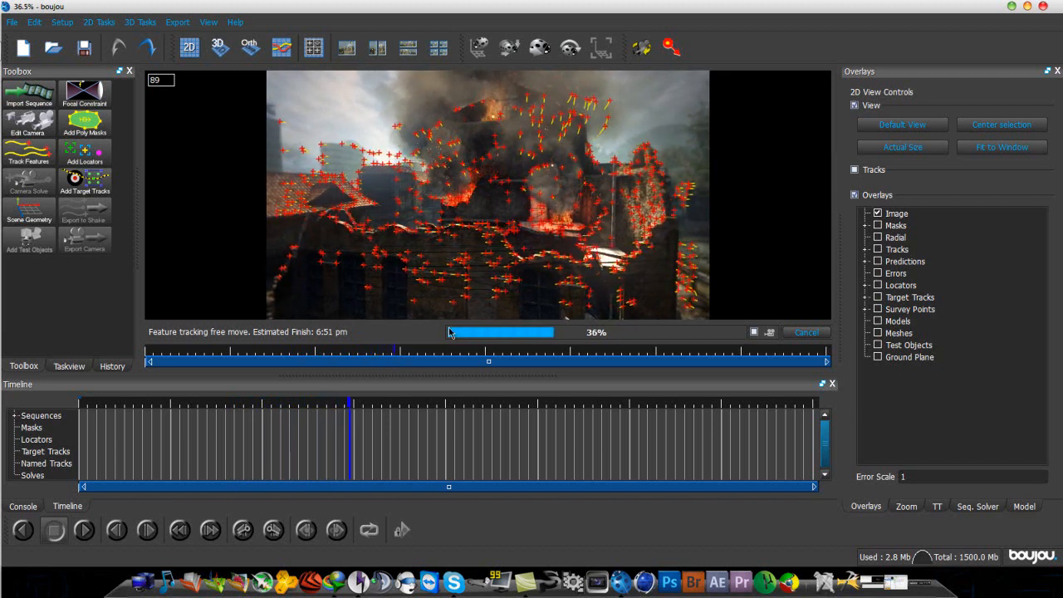
{"action": "mouse_move", "coordinate": [1, 449]}
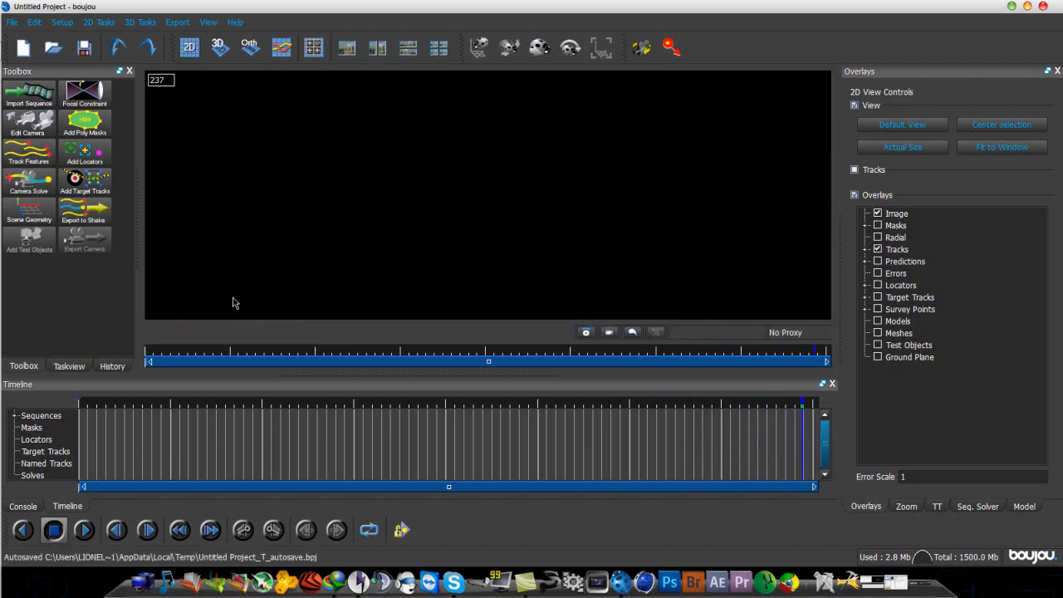
{"action": "left_click", "coordinate": [294, 355]}
{"action": "left_click_drag", "start_coordinate": [293, 356], "coordinate": [220, 433]}
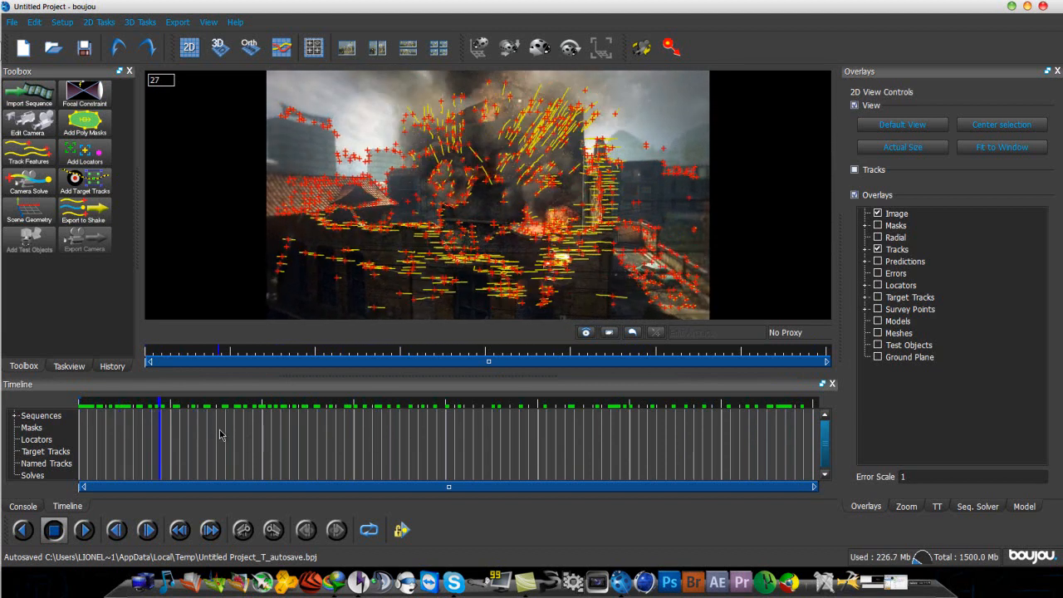
- Run the camera solve on all frames with camera path smoothness optimized, and scrub back to frame 1
{"action": "left_click", "coordinate": [32, 192]}
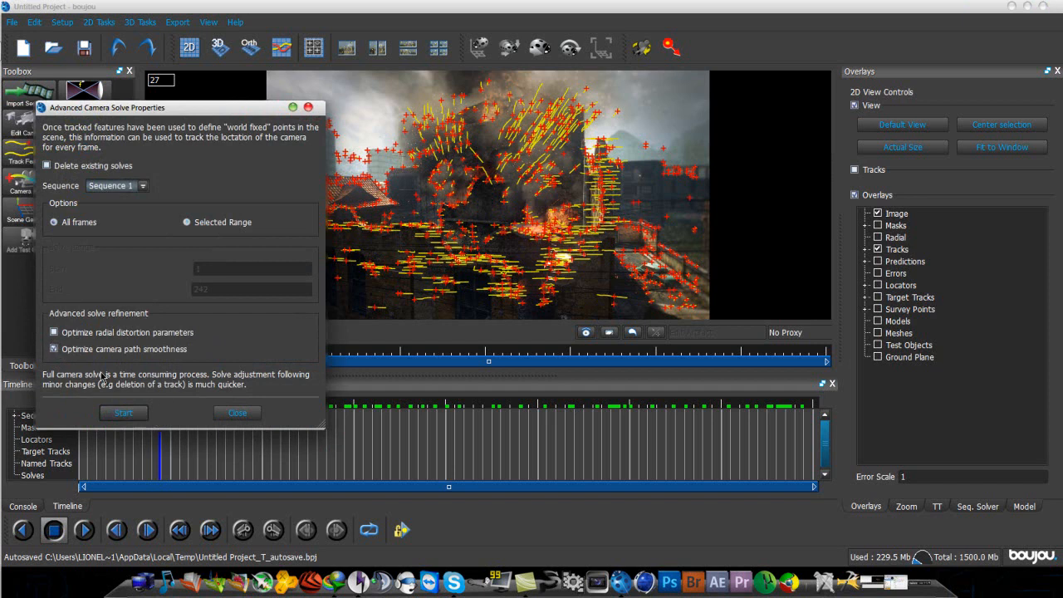
{"action": "left_click", "coordinate": [125, 413]}
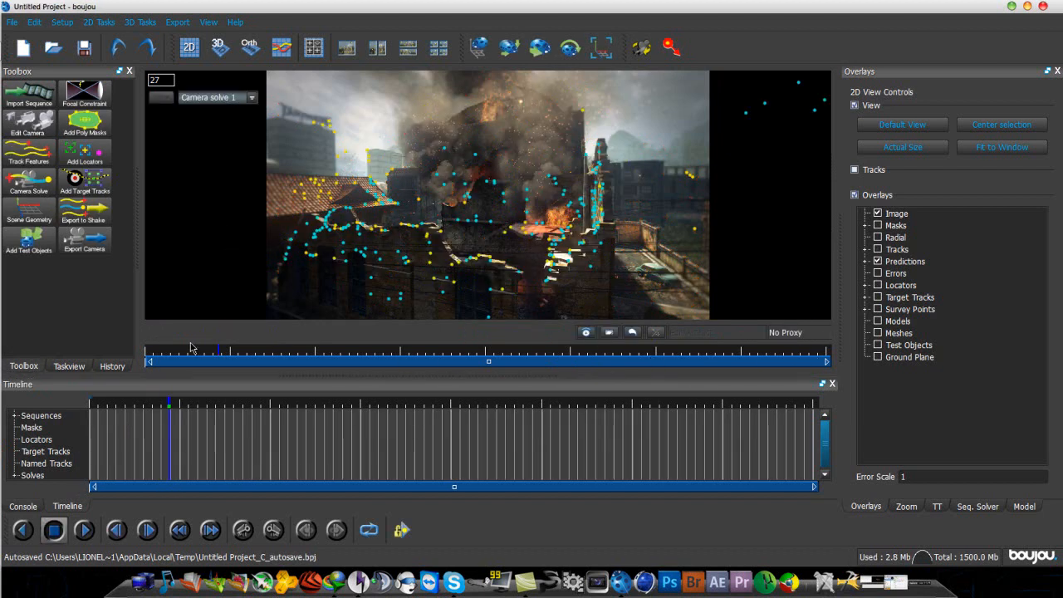
{"action": "left_click_drag", "start_coordinate": [207, 355], "coordinate": [133, 414]}
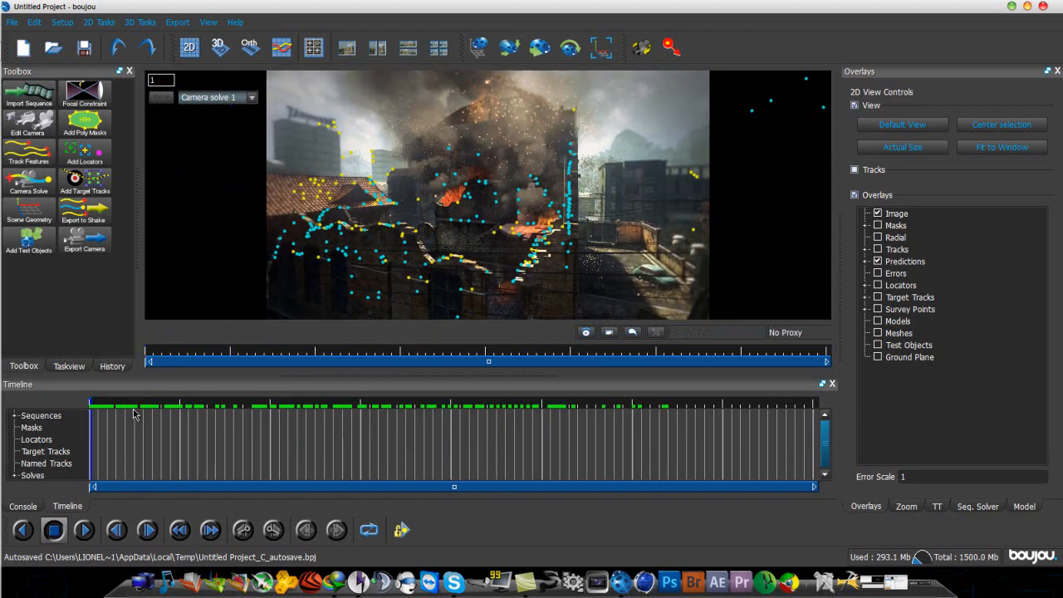
- Add a coordinate frame hint of type Origin to the scene geometry
{"action": "left_click", "coordinate": [19, 219]}
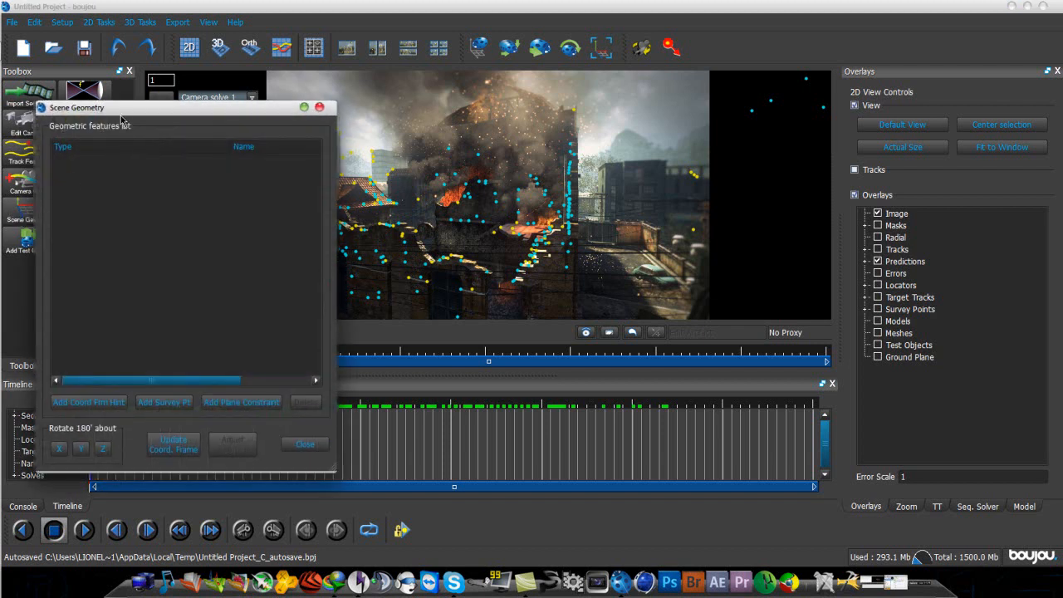
{"action": "left_click_drag", "start_coordinate": [122, 112], "coordinate": [113, 73]}
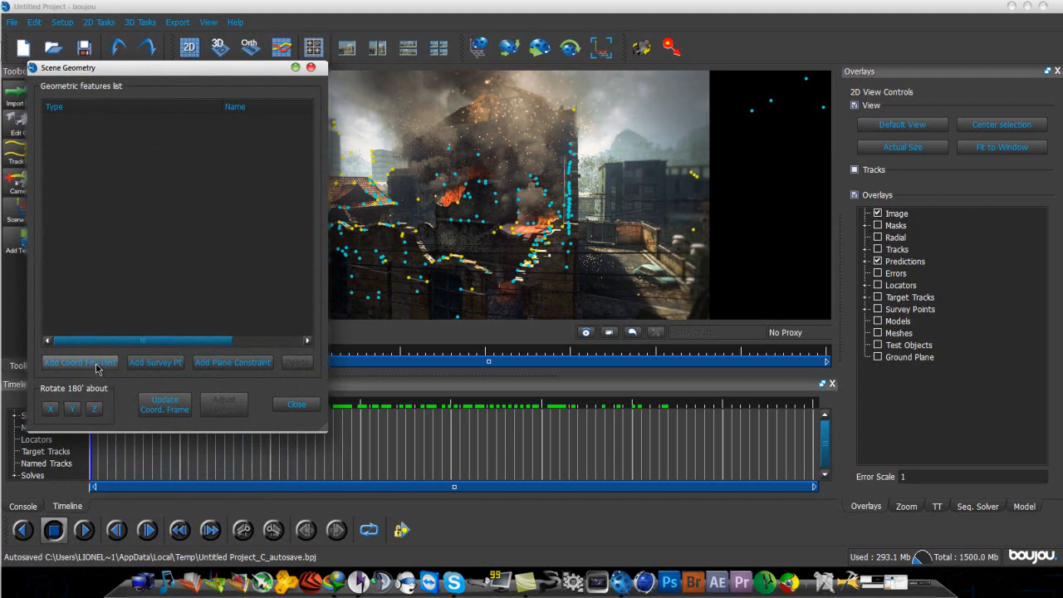
{"action": "left_click", "coordinate": [312, 69]}
{"action": "left_click", "coordinate": [34, 208]}
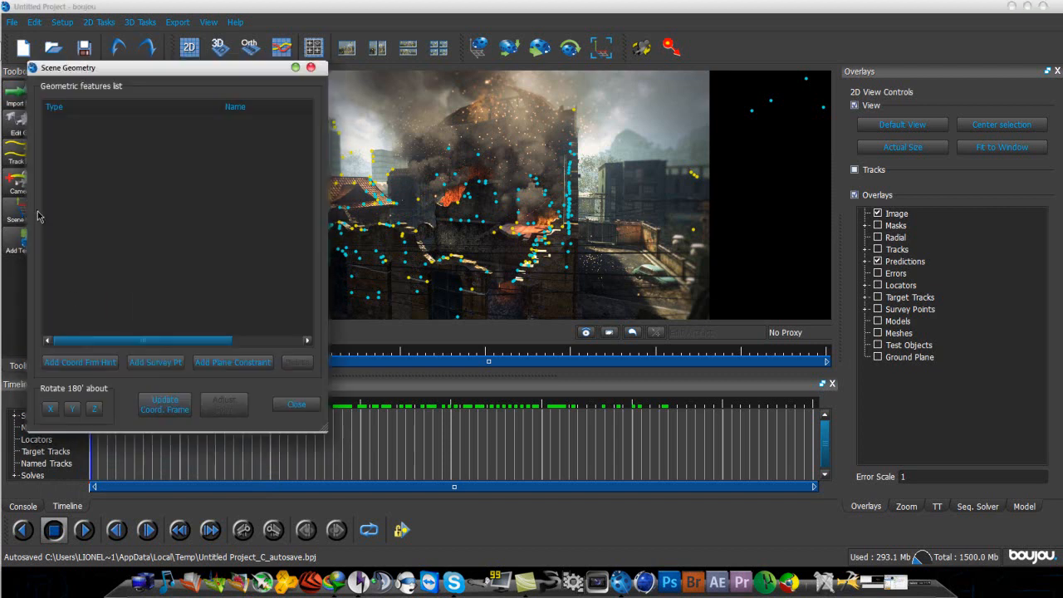
{"action": "left_click", "coordinate": [64, 366]}
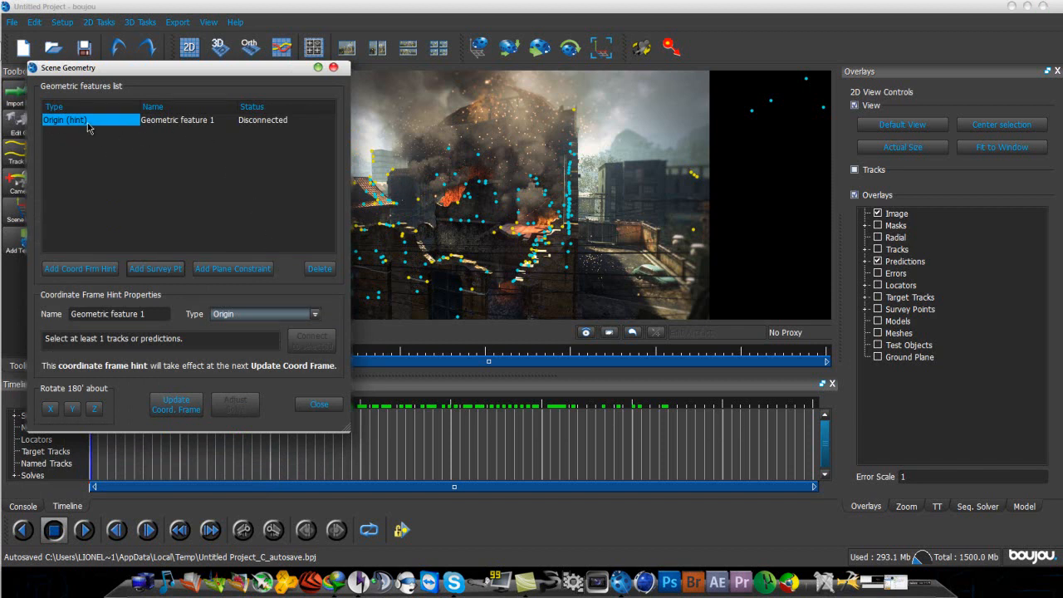
- Set the type of Geometric feature 1 to z-axis and select tracks 157 and 5171 on the burning building's ledge
{"action": "left_click", "coordinate": [316, 320]}
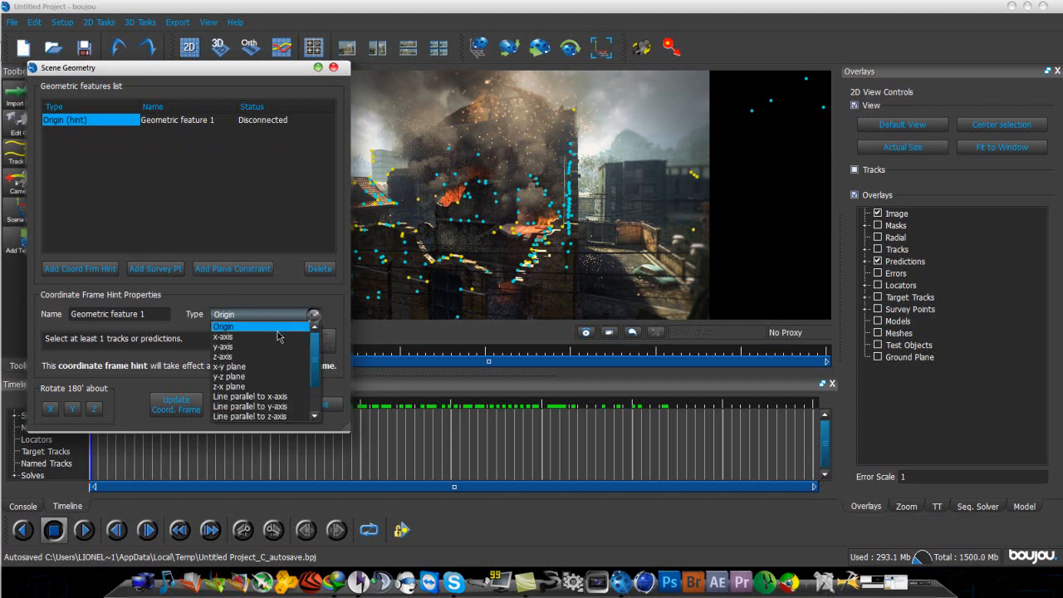
{"action": "left_click", "coordinate": [271, 352]}
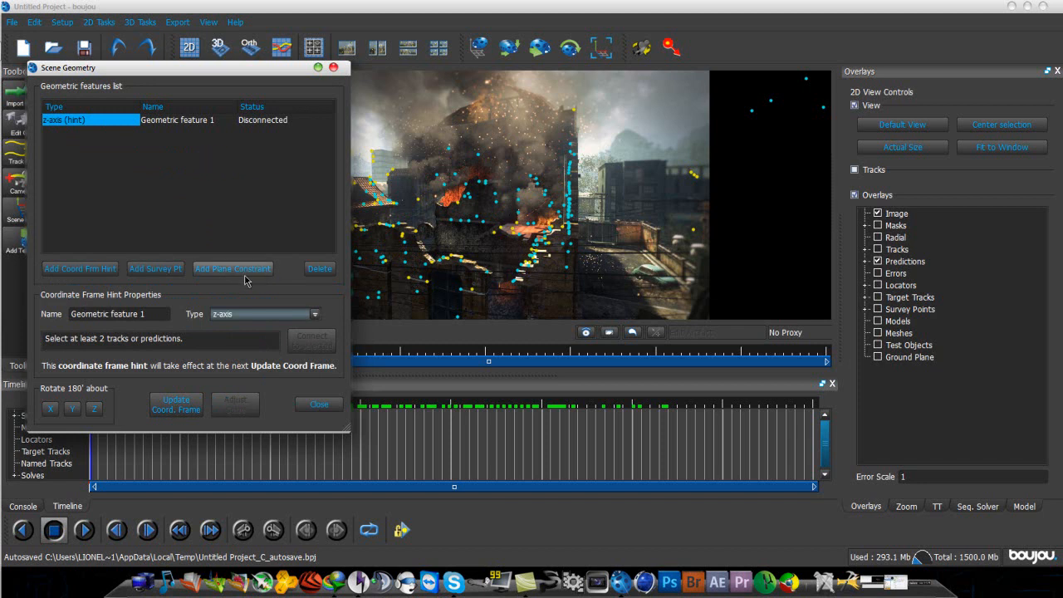
{"action": "left_click_drag", "start_coordinate": [258, 73], "coordinate": [211, 98]}
{"action": "left_click_drag", "start_coordinate": [469, 354], "coordinate": [289, 371]}
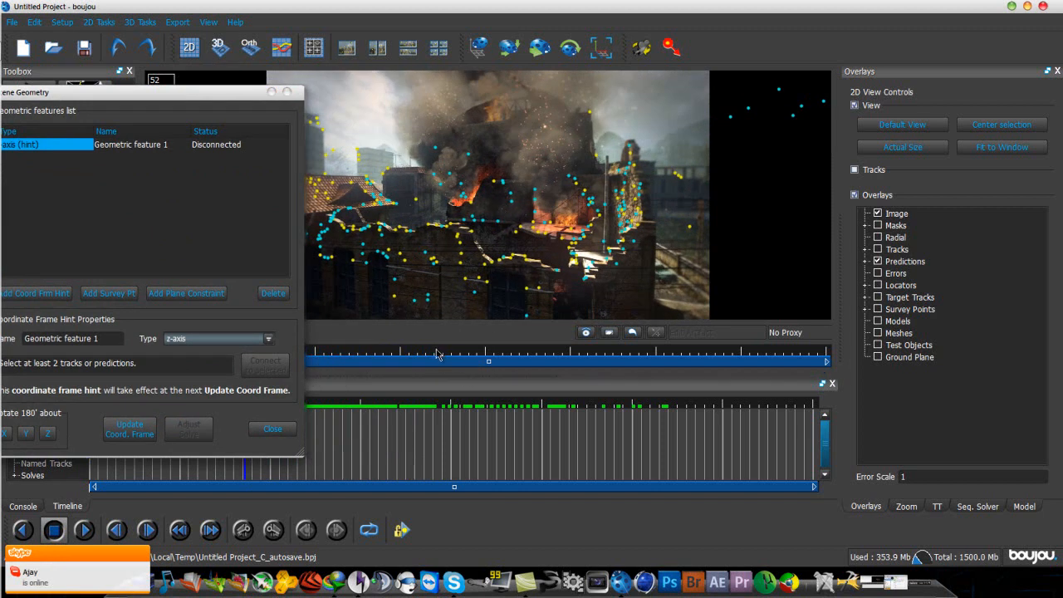
{"action": "left_click_drag", "start_coordinate": [438, 356], "coordinate": [207, 370]}
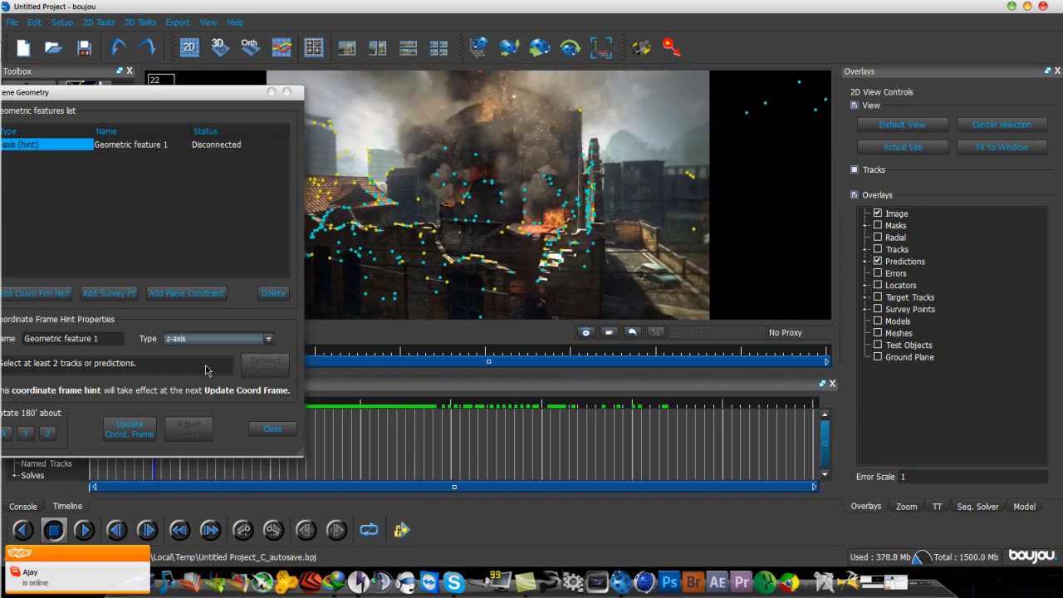
{"action": "left_click", "coordinate": [439, 237]}
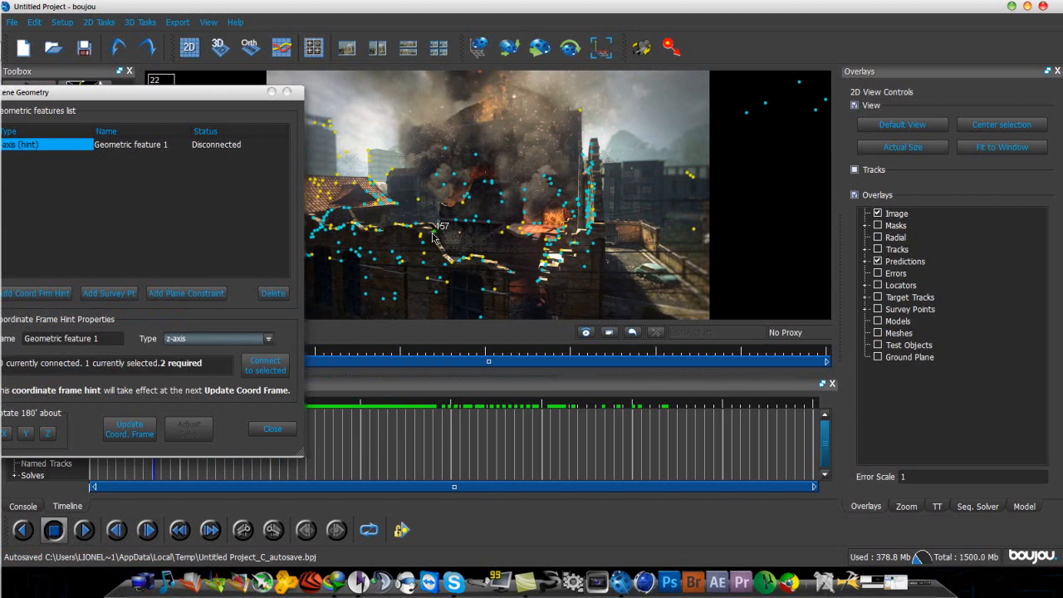
{"action": "left_click", "coordinate": [491, 226], "text": "ctrl"}
- Check the two selected tracks across the footage and replace track 157 with track 3101 beside track 5171
{"action": "left_click", "coordinate": [431, 356]}
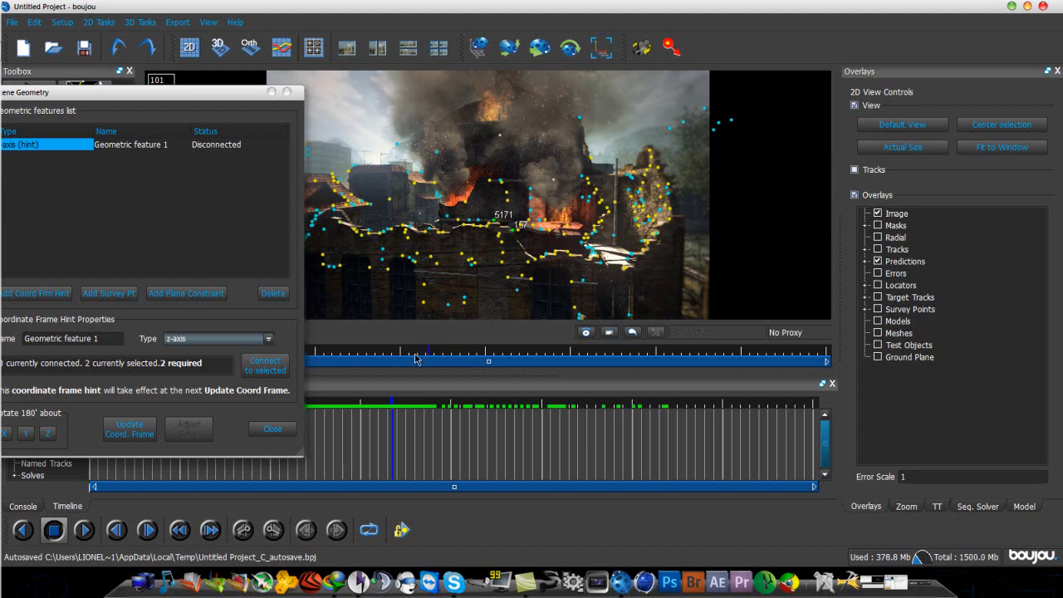
{"action": "left_click_drag", "start_coordinate": [411, 358], "coordinate": [399, 358]}
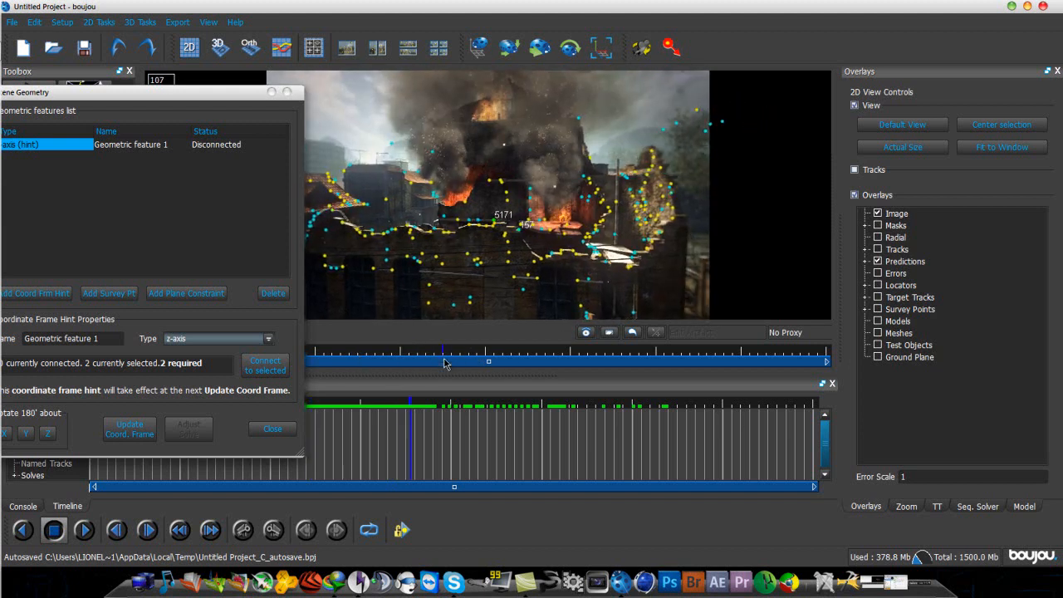
{"action": "left_click", "coordinate": [487, 381]}
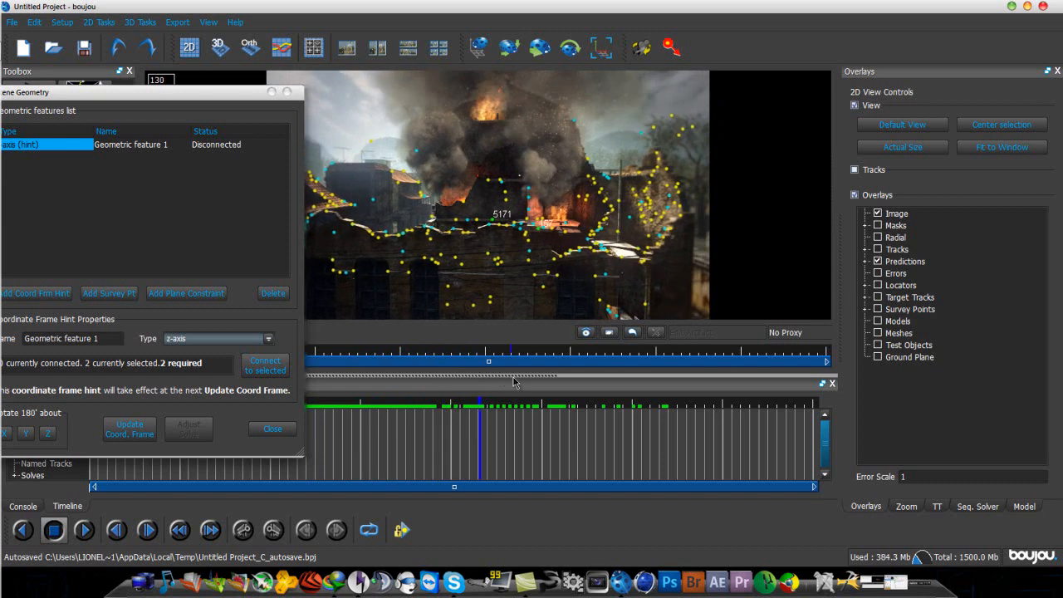
{"action": "left_click_drag", "start_coordinate": [487, 386], "coordinate": [445, 387]}
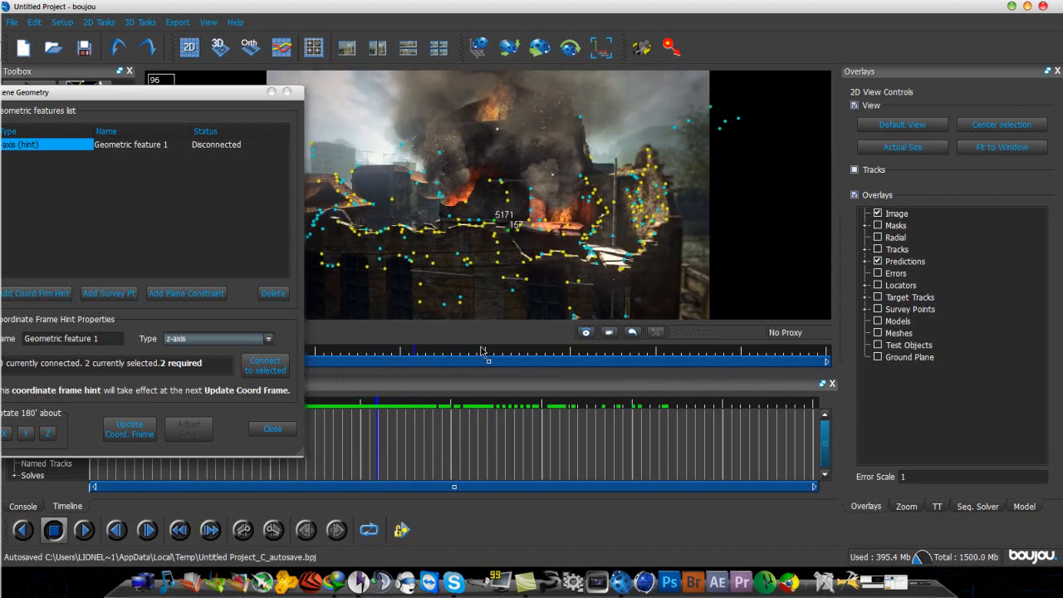
{"action": "left_click", "coordinate": [476, 222], "text": "shift"}
{"action": "left_click_drag", "start_coordinate": [542, 349], "coordinate": [472, 374]}
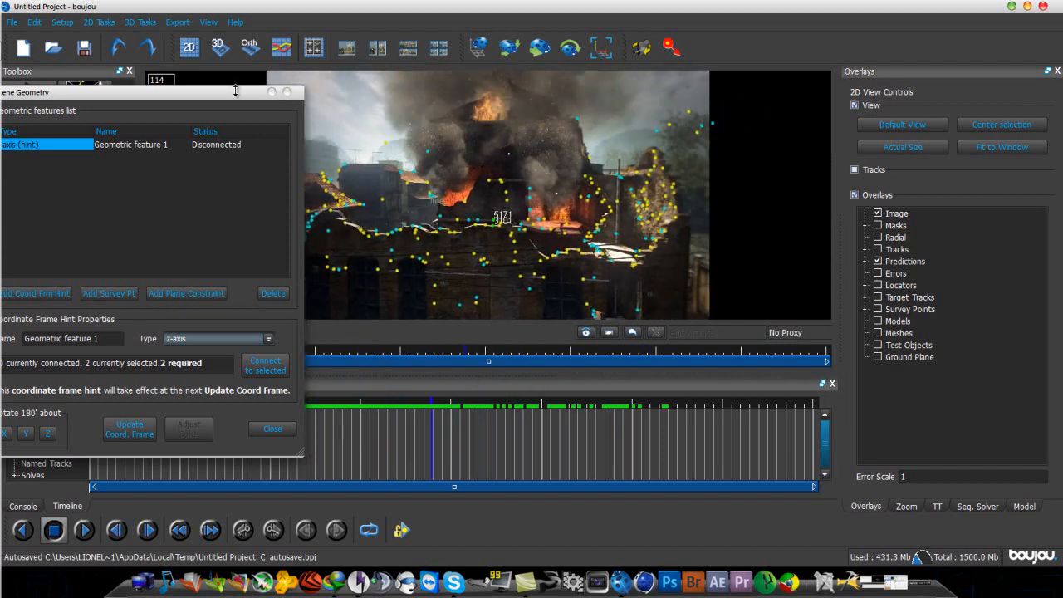
- Connect the selected tracks 5171 and 3101 to the z-axis hint
{"action": "left_click_drag", "start_coordinate": [144, 99], "coordinate": [257, 61]}
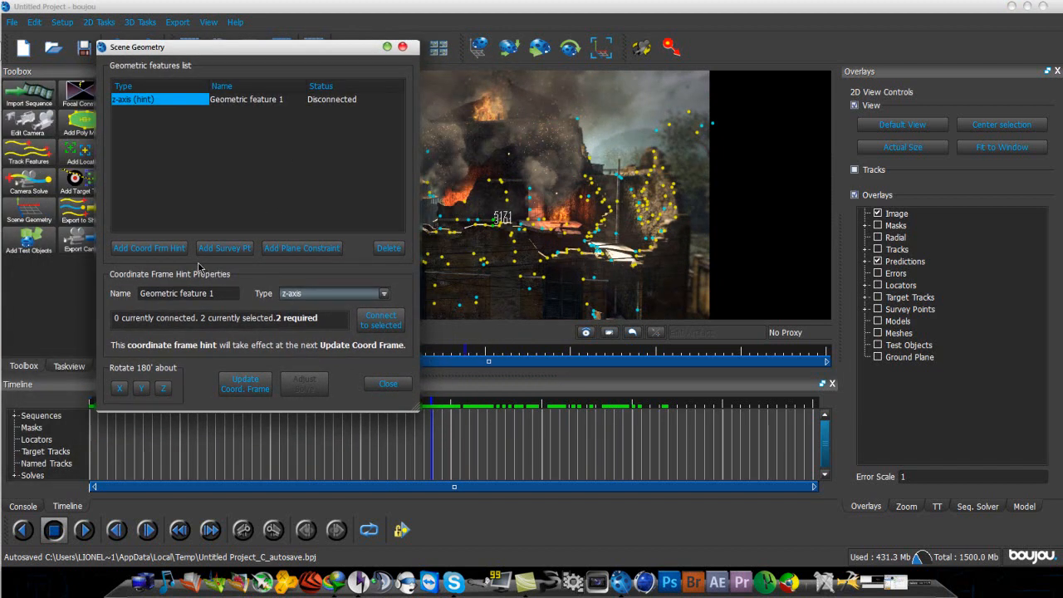
{"action": "left_click", "coordinate": [248, 394]}
{"action": "left_click", "coordinate": [382, 328]}
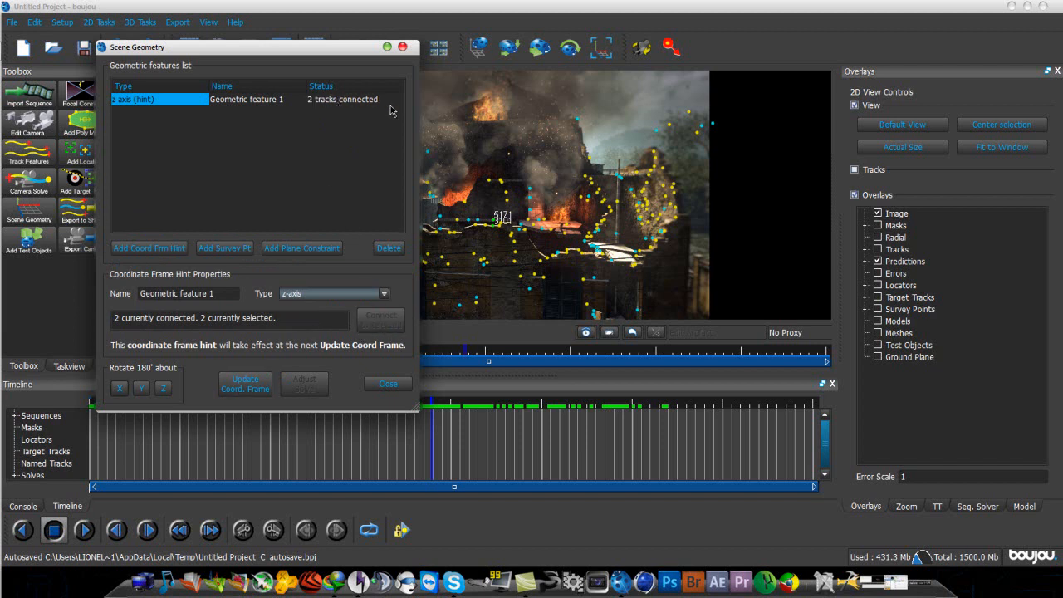
- Add a second coordinate frame hint and set its type to x-axis
{"action": "left_click_drag", "start_coordinate": [321, 53], "coordinate": [264, 54]}
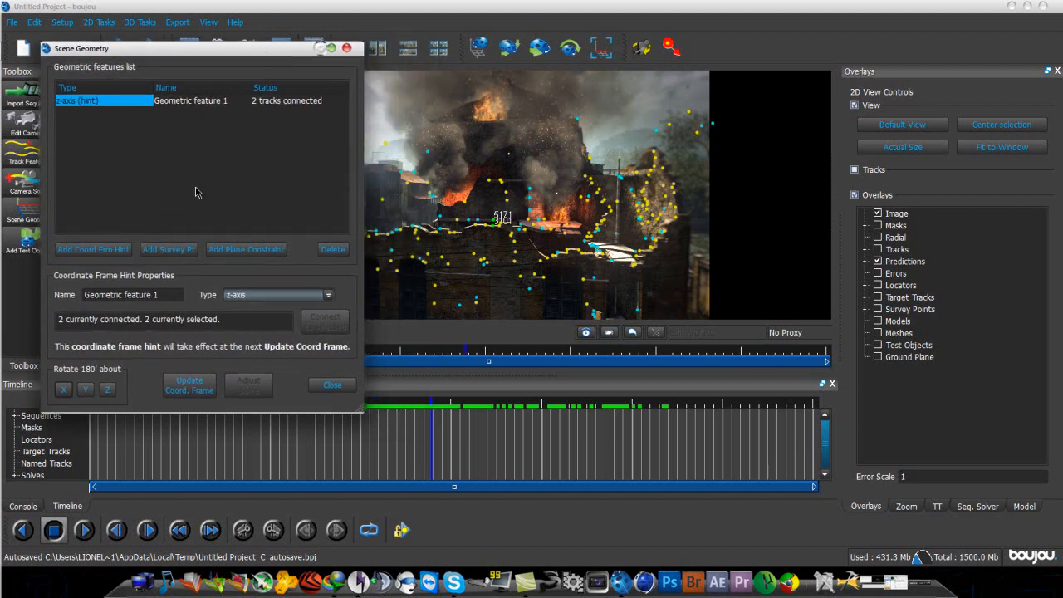
{"action": "left_click", "coordinate": [107, 251]}
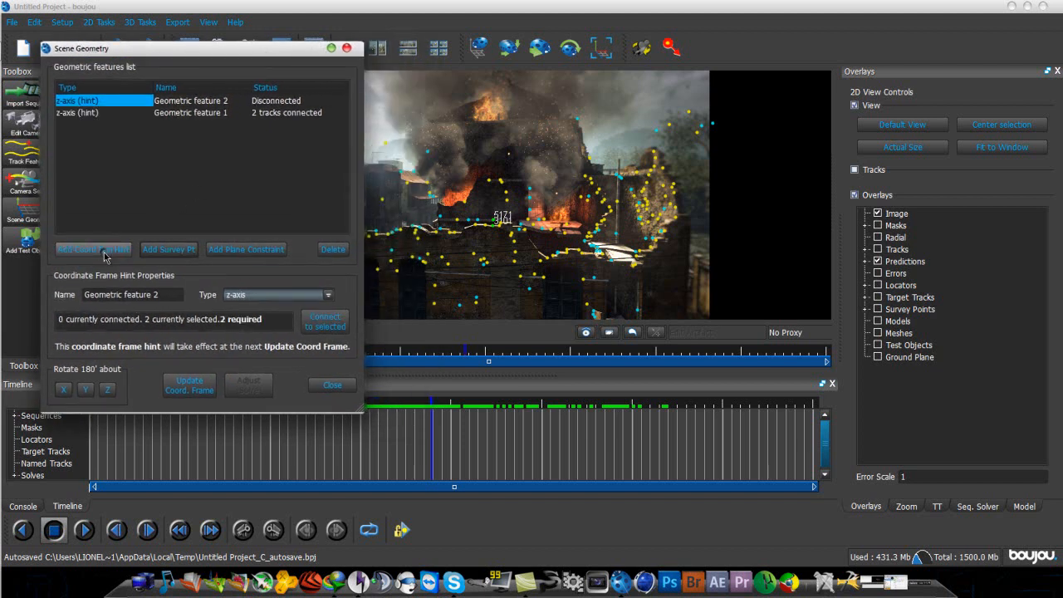
{"action": "left_click", "coordinate": [317, 296]}
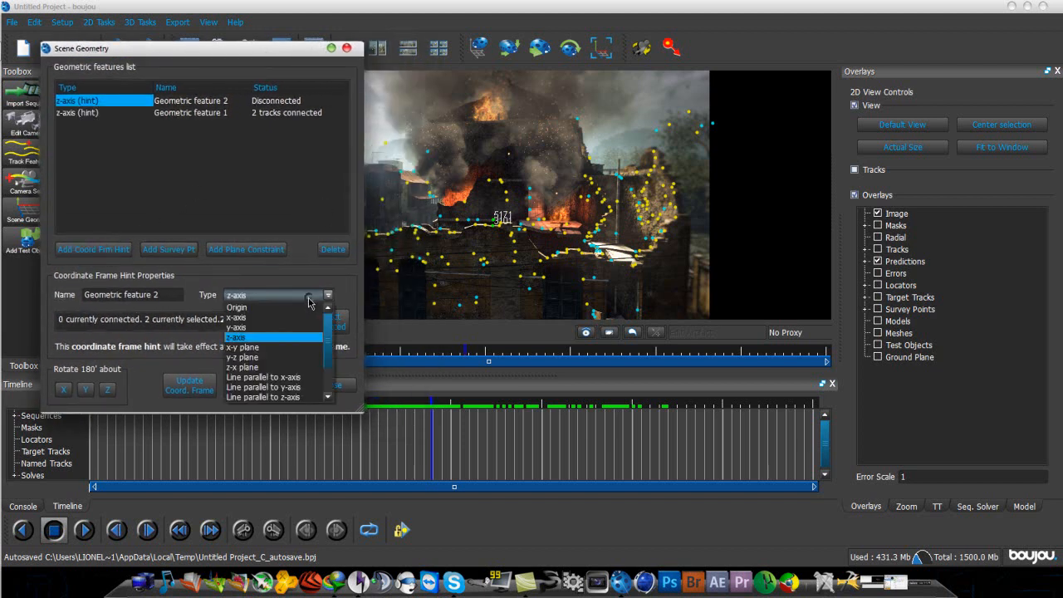
{"action": "left_click", "coordinate": [258, 320]}
- Select tracks 3377 and 157 along the building's broken ledge and connect them to the x-axis hint
{"action": "left_click_drag", "start_coordinate": [267, 55], "coordinate": [187, 54]}
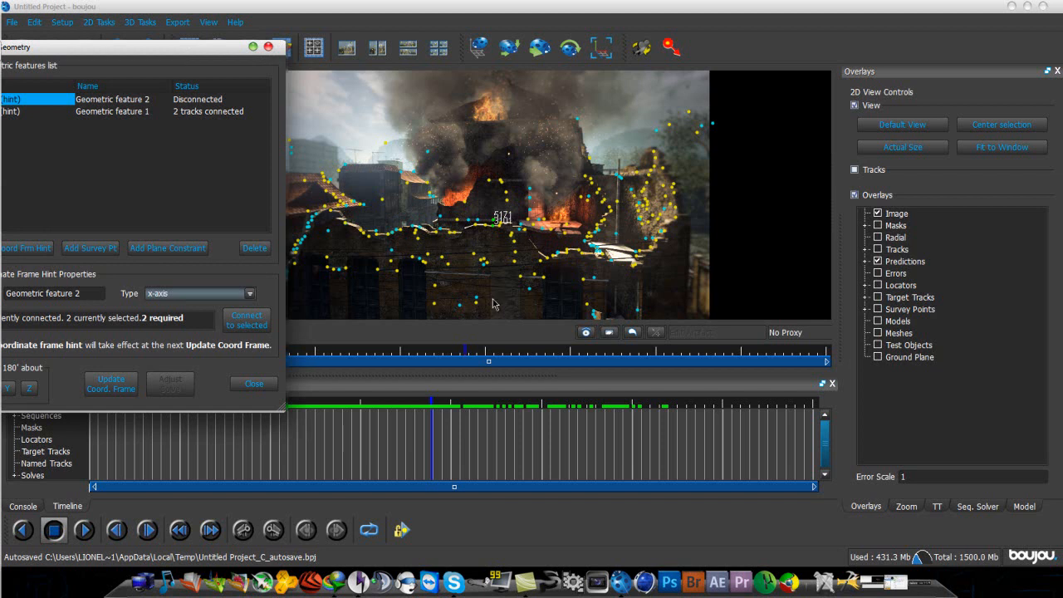
{"action": "left_click", "coordinate": [475, 347]}
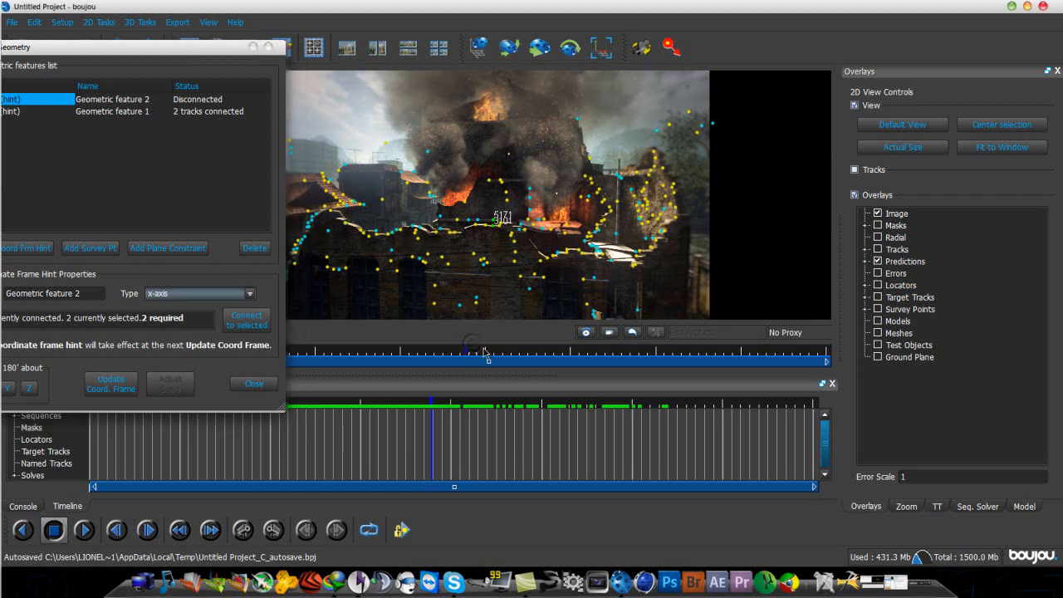
{"action": "left_click_drag", "start_coordinate": [469, 352], "coordinate": [438, 370]}
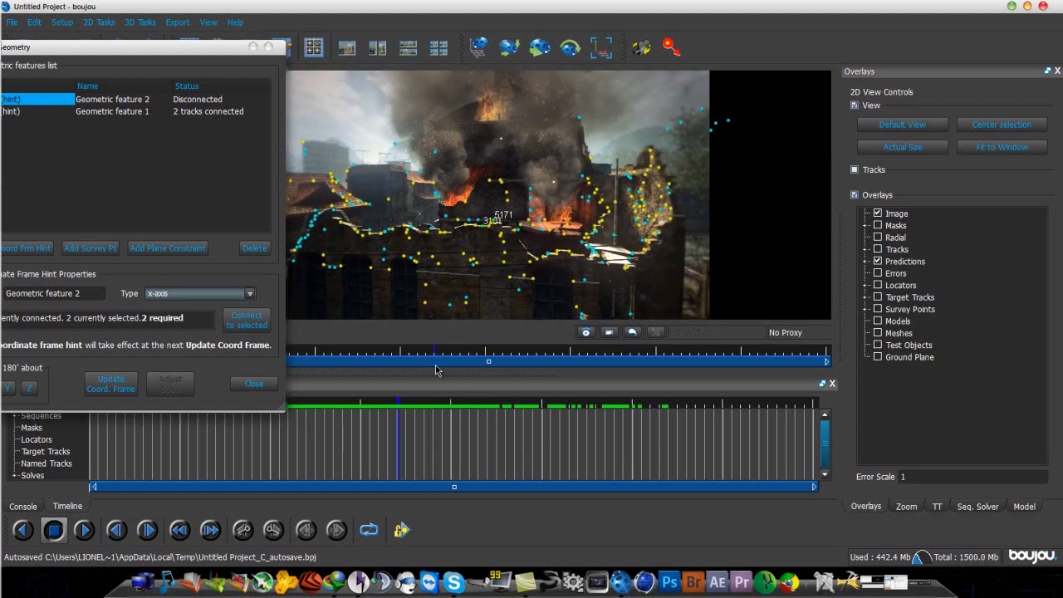
{"action": "left_click", "coordinate": [522, 230]}
{"action": "left_click_drag", "start_coordinate": [521, 355], "coordinate": [553, 385]}
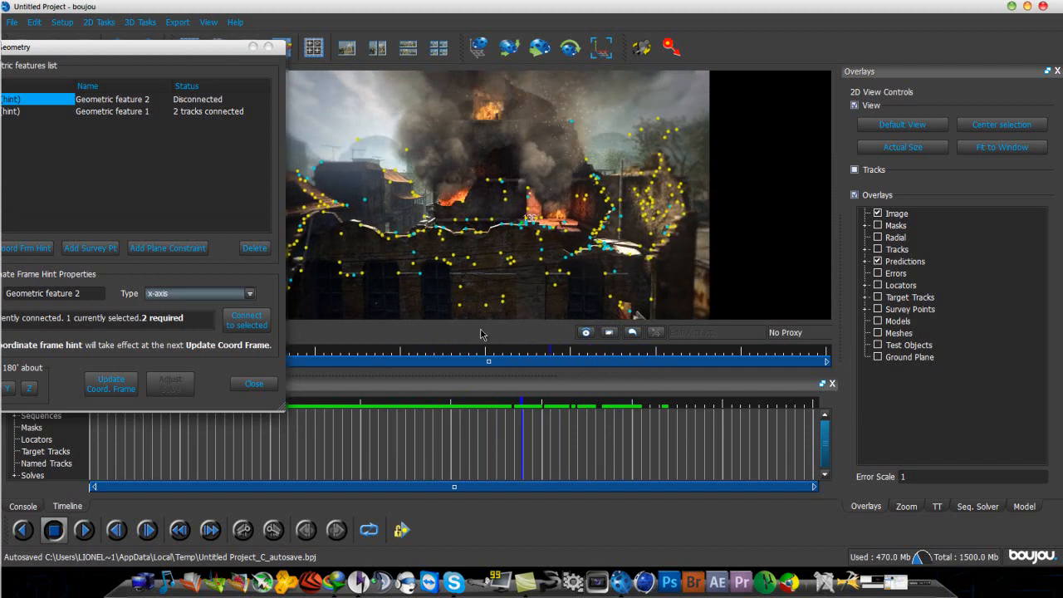
{"action": "left_click", "coordinate": [361, 228]}
{"action": "left_click_drag", "start_coordinate": [551, 352], "coordinate": [271, 352]}
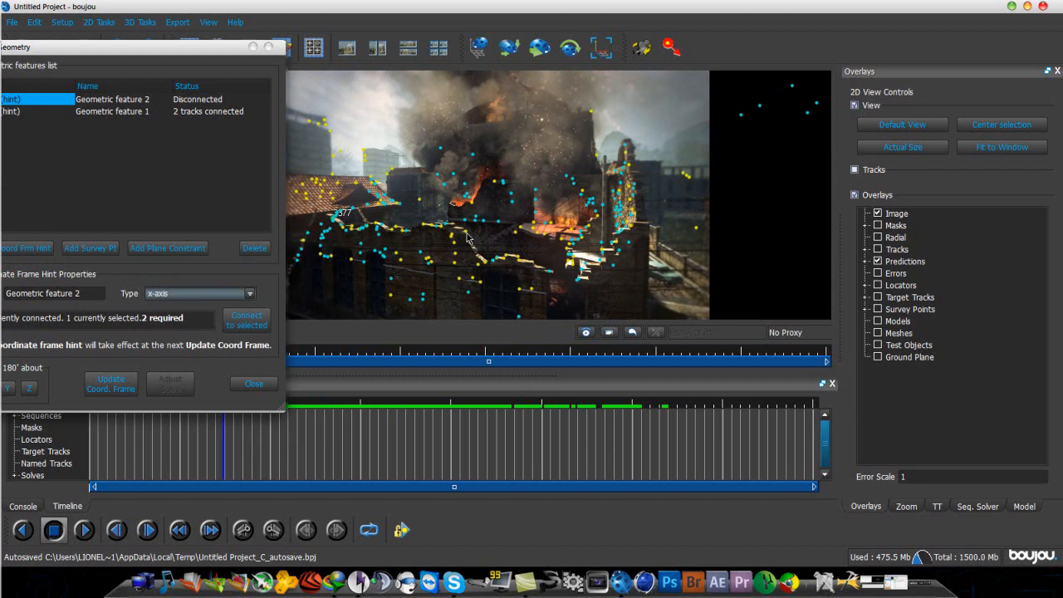
{"action": "left_click_drag", "start_coordinate": [214, 52], "coordinate": [307, 51]}
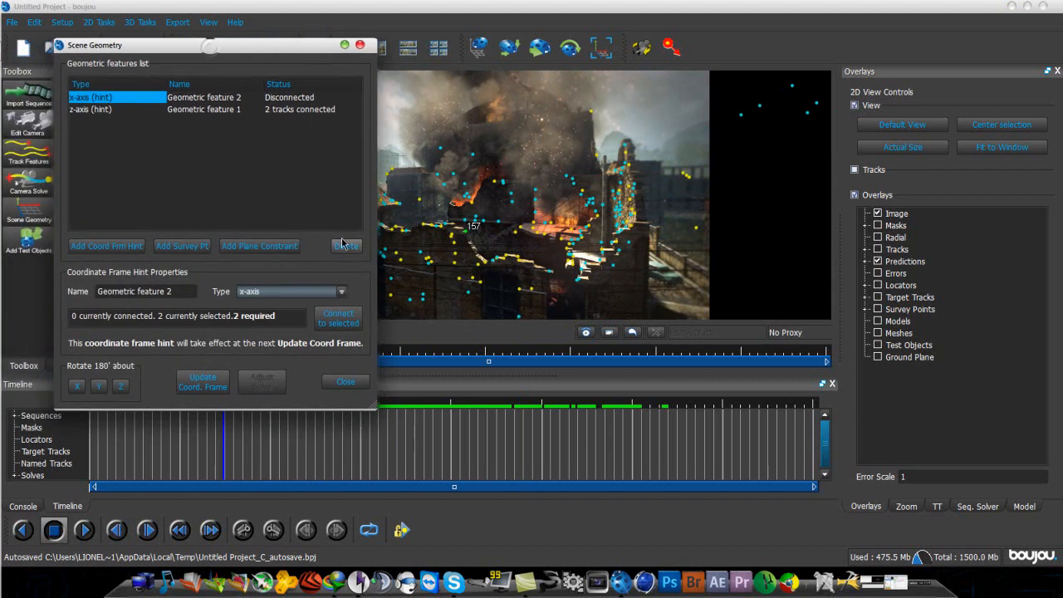
{"action": "left_click", "coordinate": [338, 321]}
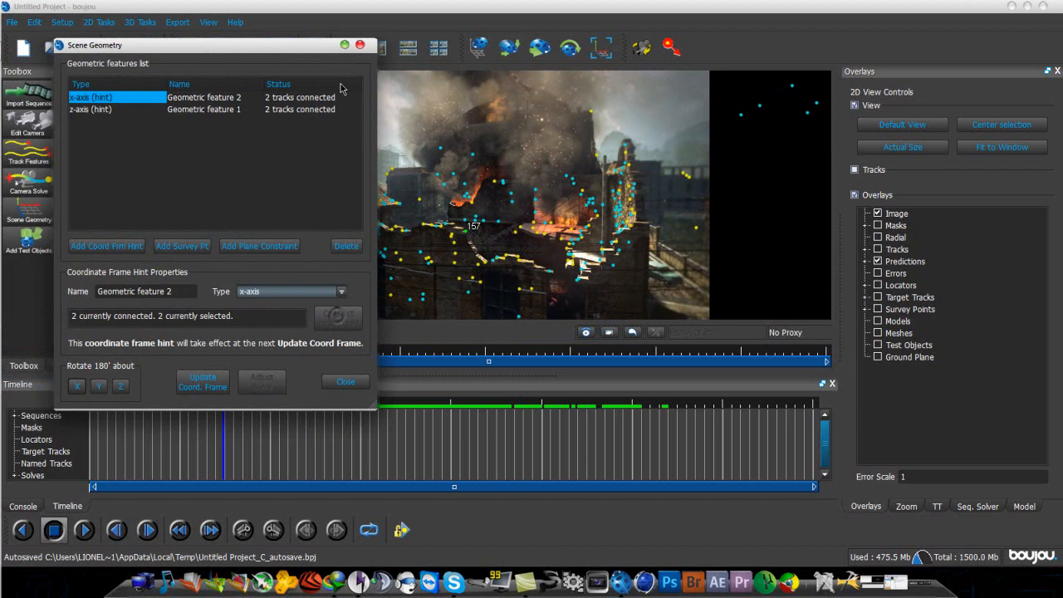
- Add a third coordinate frame hint and set its type to y-axis
{"action": "left_click", "coordinate": [120, 246]}
{"action": "left_click", "coordinate": [291, 292]}
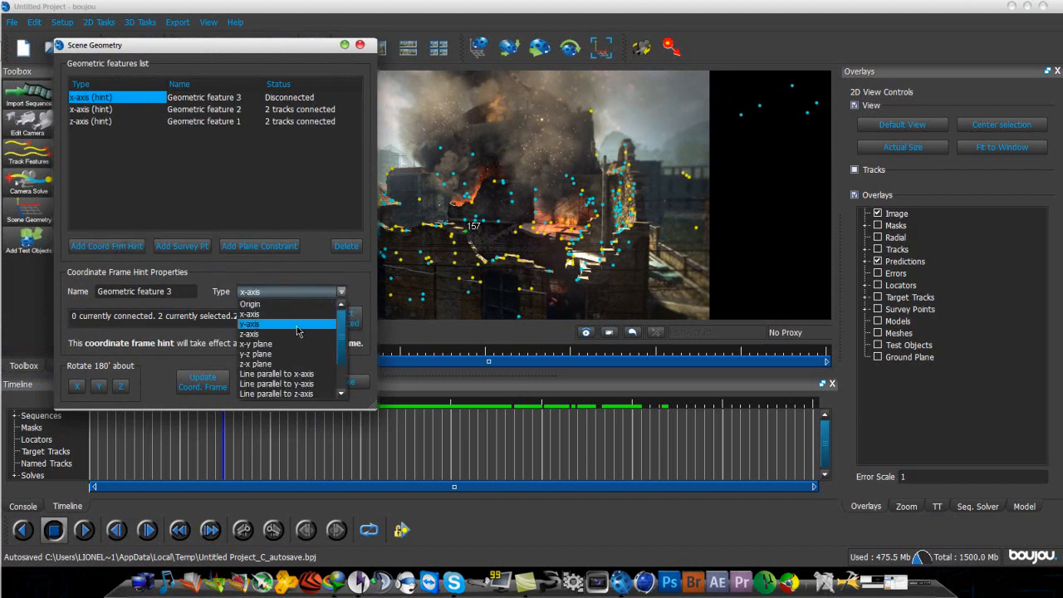
{"action": "left_click", "coordinate": [296, 329]}
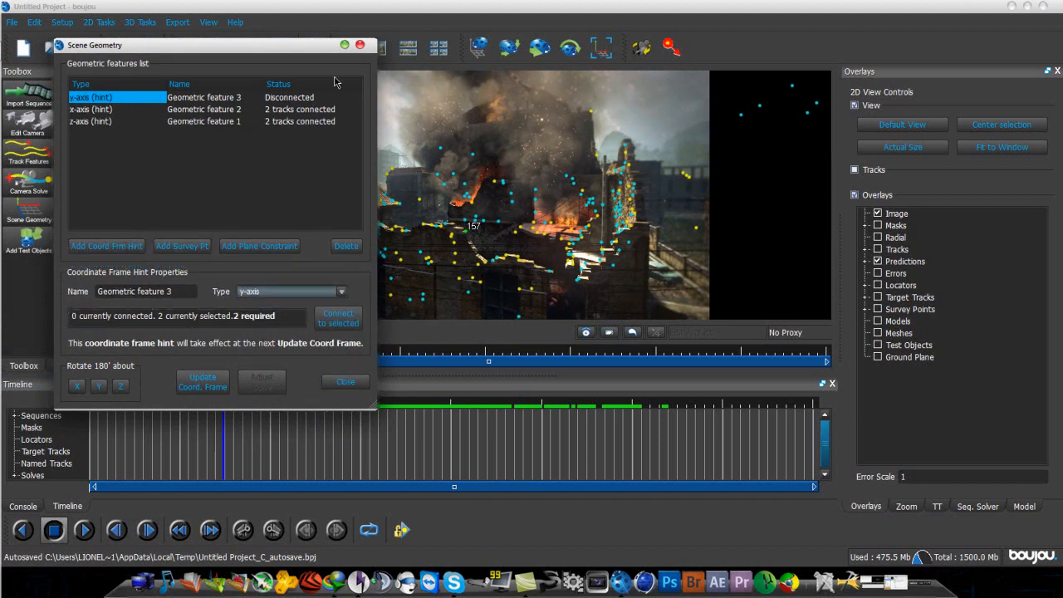
- Select the vertically aligned tracks 1793 and 5171 on the building and connect them to the y-axis hint
{"action": "left_click_drag", "start_coordinate": [307, 54], "coordinate": [242, 55]}
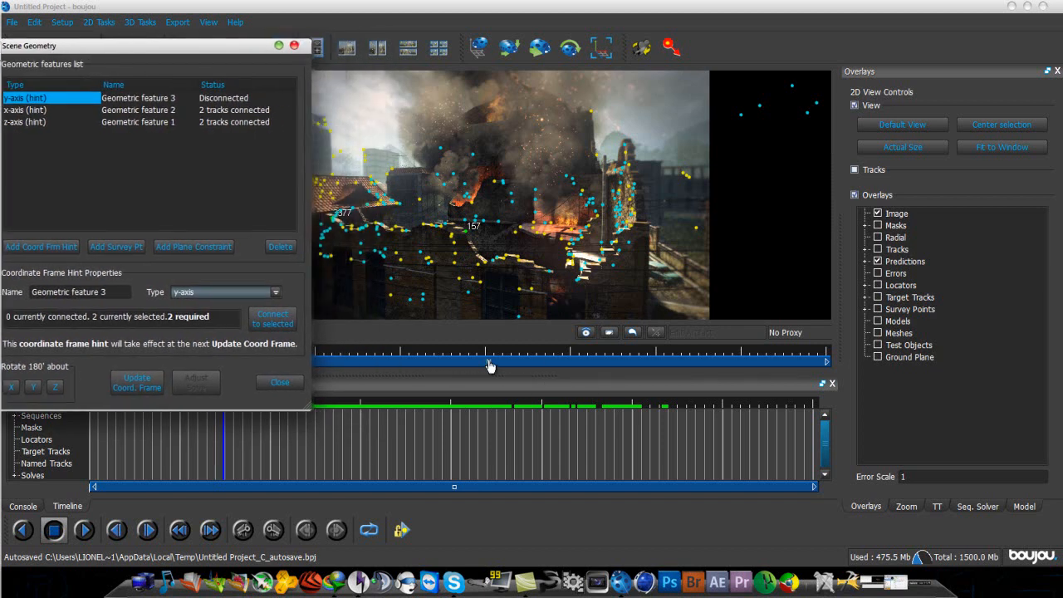
{"action": "left_click", "coordinate": [488, 354]}
{"action": "left_click_drag", "start_coordinate": [487, 354], "coordinate": [563, 363]}
{"action": "left_click", "coordinate": [498, 180]}
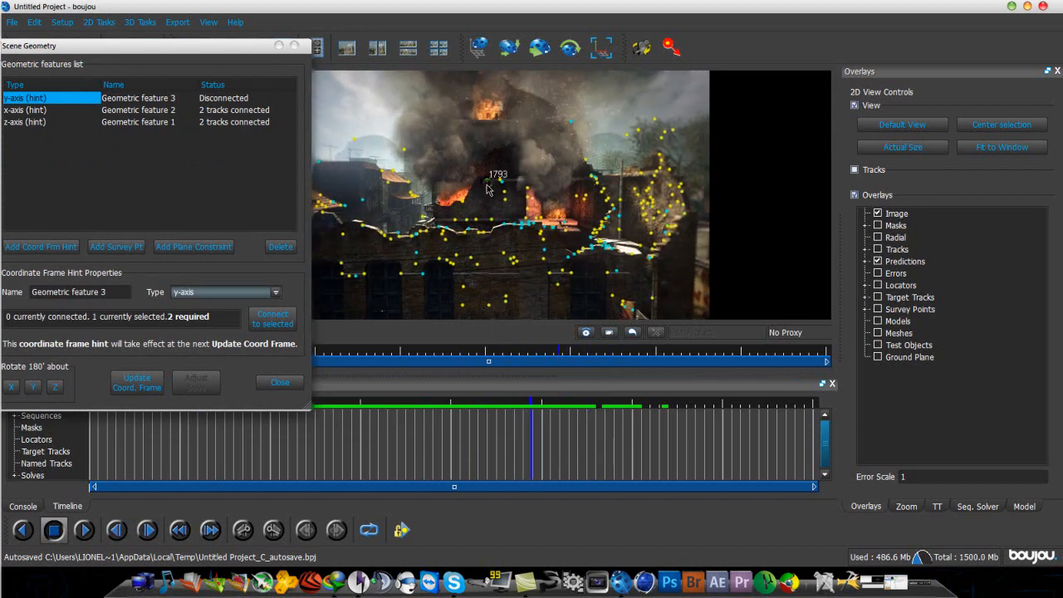
{"action": "mouse_move", "coordinate": [564, 352]}
{"action": "left_mouse_down"}
{"action": "mouse_move", "coordinate": [618, 361]}
{"action": "mouse_move", "coordinate": [585, 366]}
{"action": "left_mouse_up"}
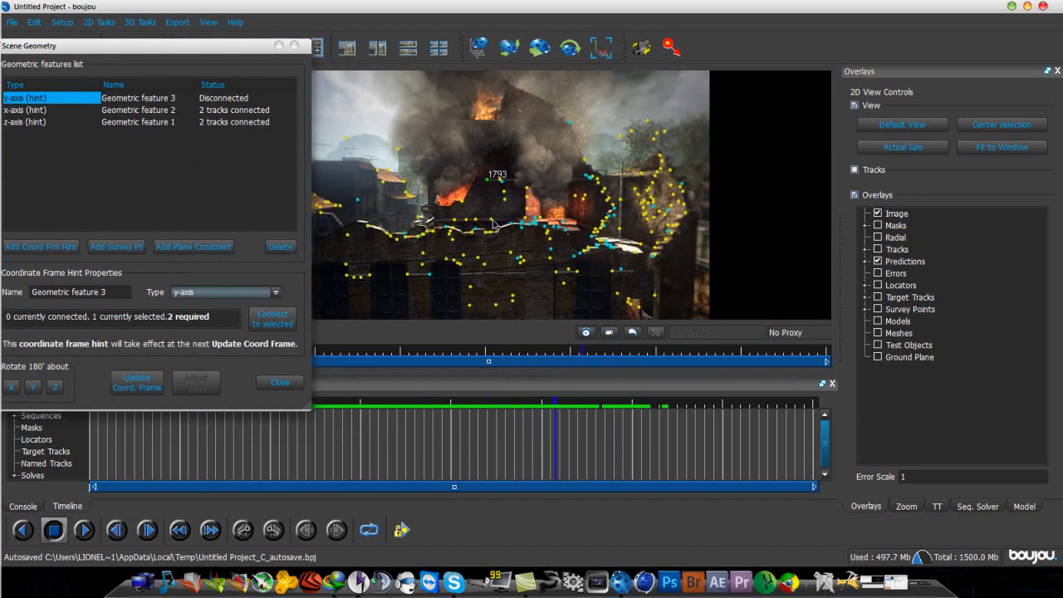
{"action": "left_click", "coordinate": [488, 179], "text": "ctrl"}
{"action": "left_click_drag", "start_coordinate": [194, 51], "coordinate": [283, 46]}
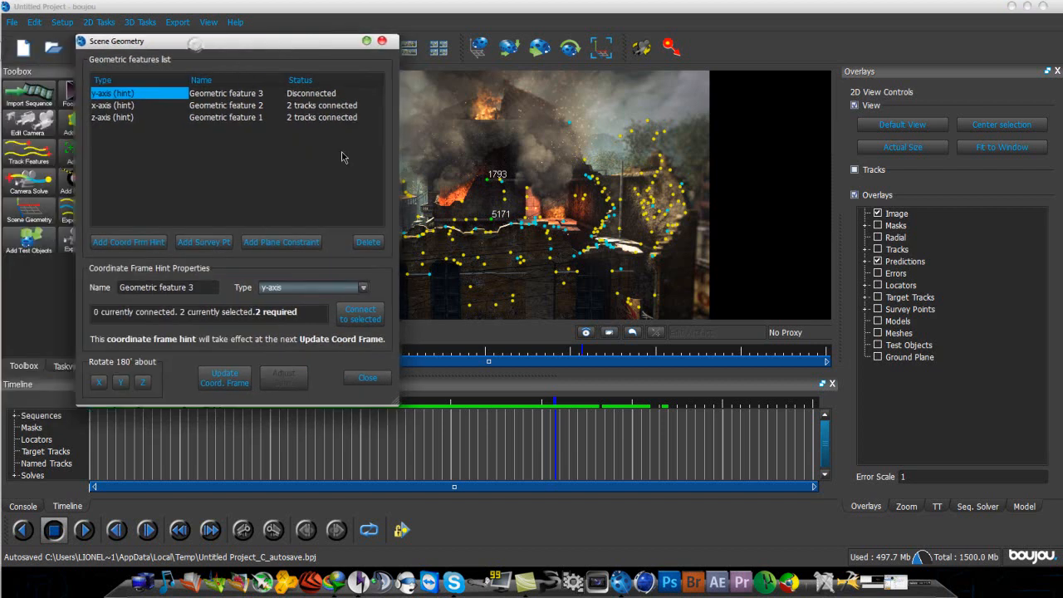
{"action": "left_click", "coordinate": [360, 318]}
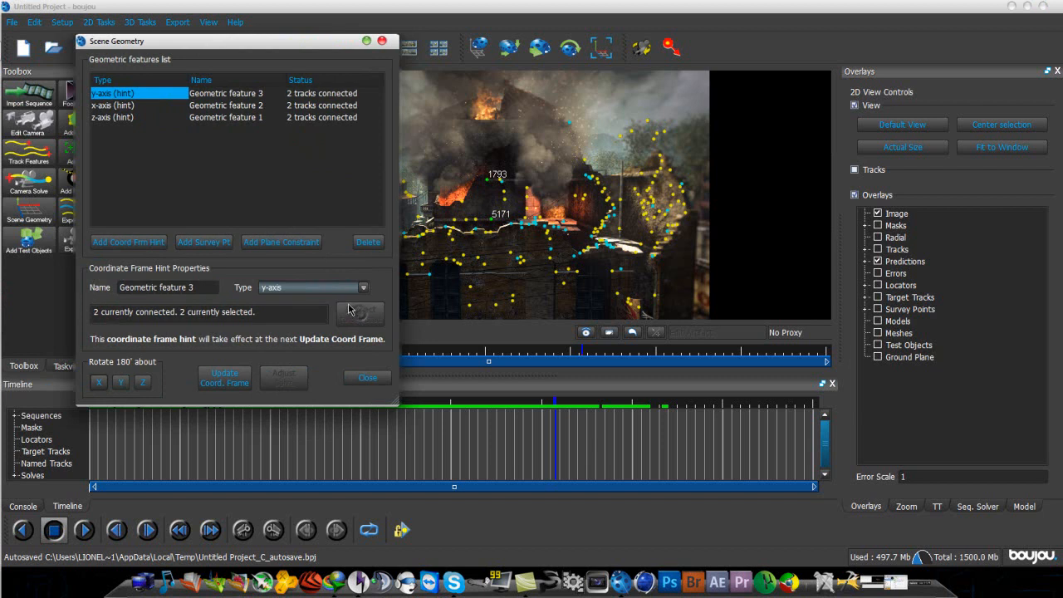
- Change the third coordinate frame hint's type to Origin and connect it to track 5039 on the building's ledge
{"action": "left_click", "coordinate": [308, 288]}
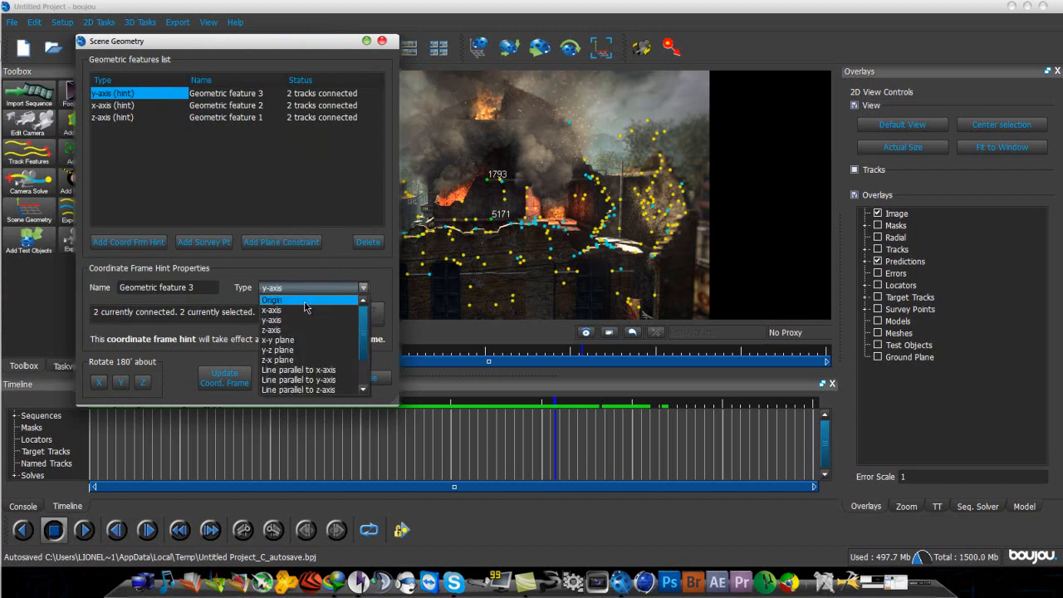
{"action": "left_click", "coordinate": [305, 302]}
{"action": "left_click_drag", "start_coordinate": [315, 42], "coordinate": [223, 53]}
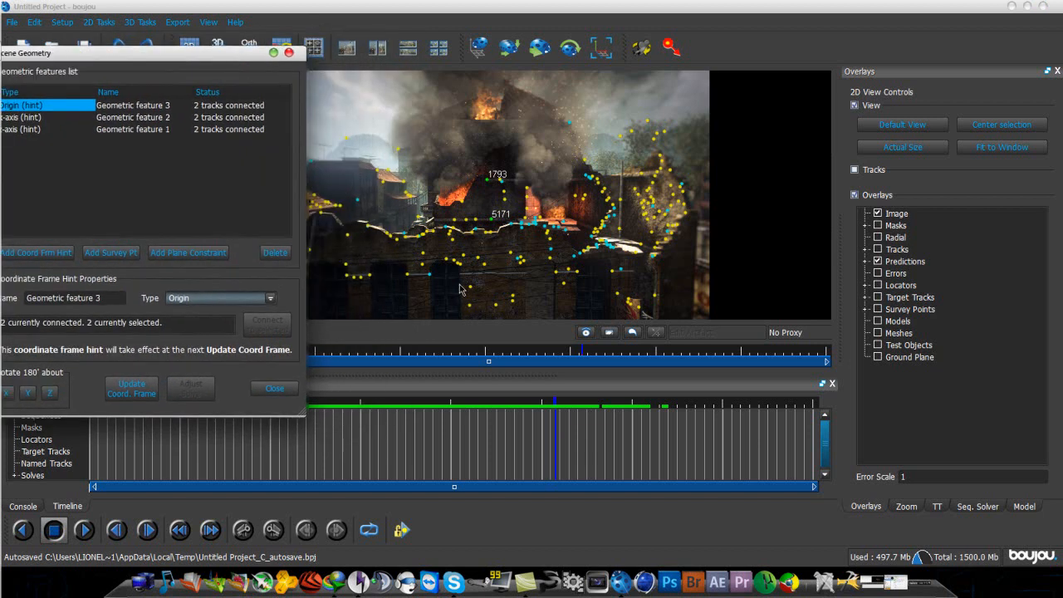
{"action": "left_click", "coordinate": [526, 355]}
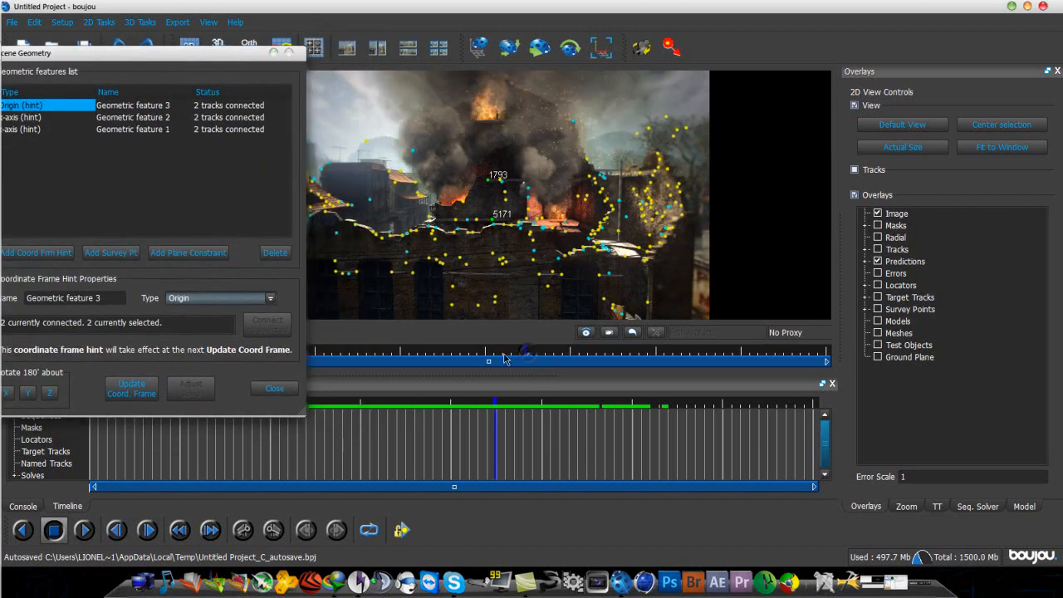
{"action": "mouse_move", "coordinate": [456, 362]}
{"action": "left_mouse_down"}
{"action": "mouse_move", "coordinate": [570, 352]}
{"action": "mouse_move", "coordinate": [402, 368]}
{"action": "mouse_move", "coordinate": [186, 367]}
{"action": "left_mouse_up"}
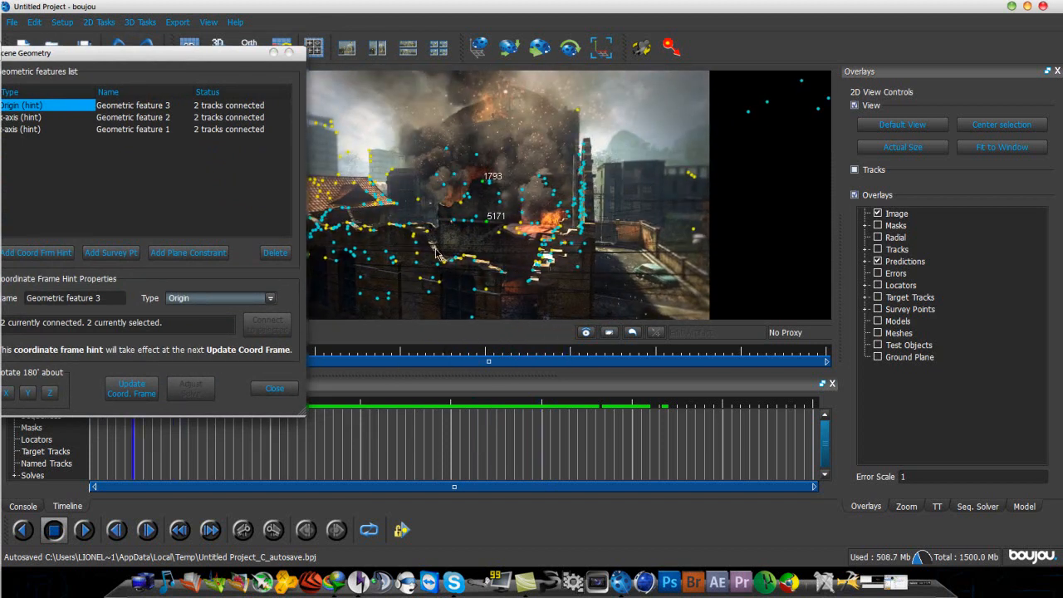
{"action": "left_click", "coordinate": [410, 225]}
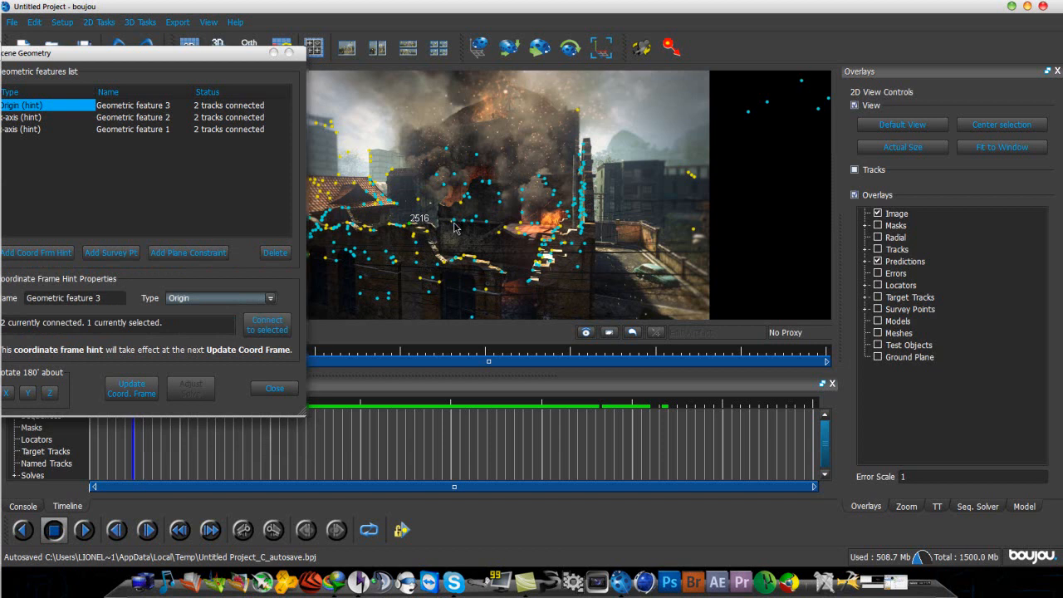
{"action": "left_click_drag", "start_coordinate": [480, 353], "coordinate": [516, 356]}
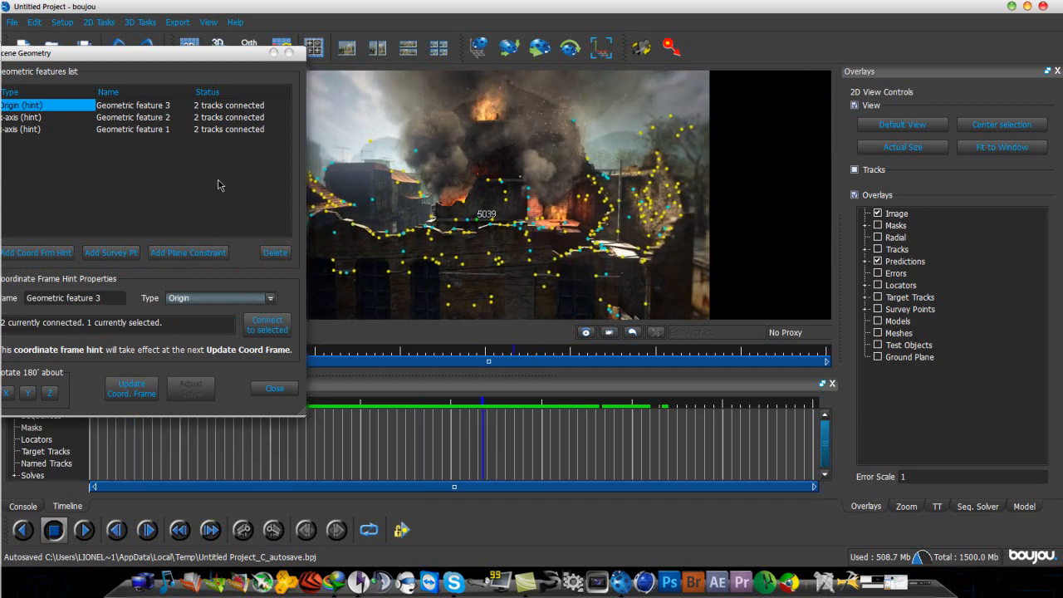
{"action": "left_click", "coordinate": [269, 330]}
- Add a fourth coordinate frame hint and set its type to y-axis
{"action": "left_click_drag", "start_coordinate": [201, 62], "coordinate": [303, 55]}
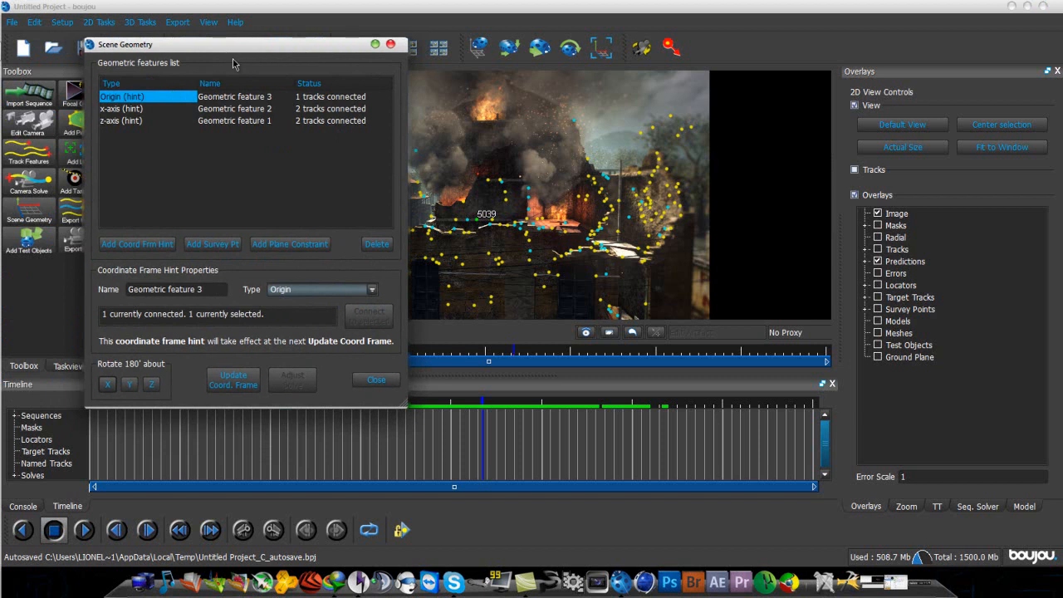
{"action": "left_click", "coordinate": [138, 245]}
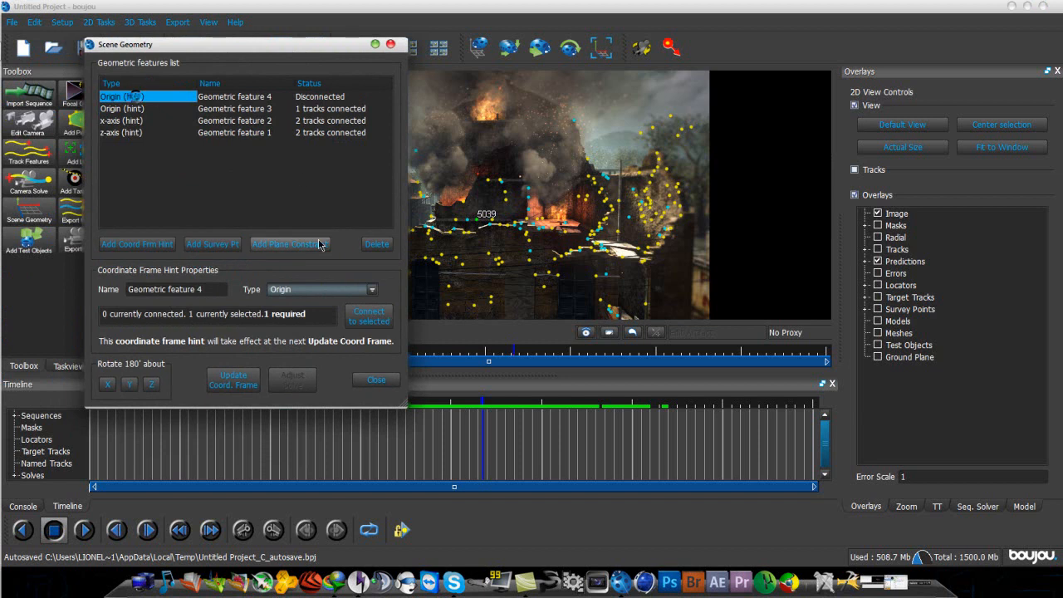
{"action": "left_click", "coordinate": [340, 297]}
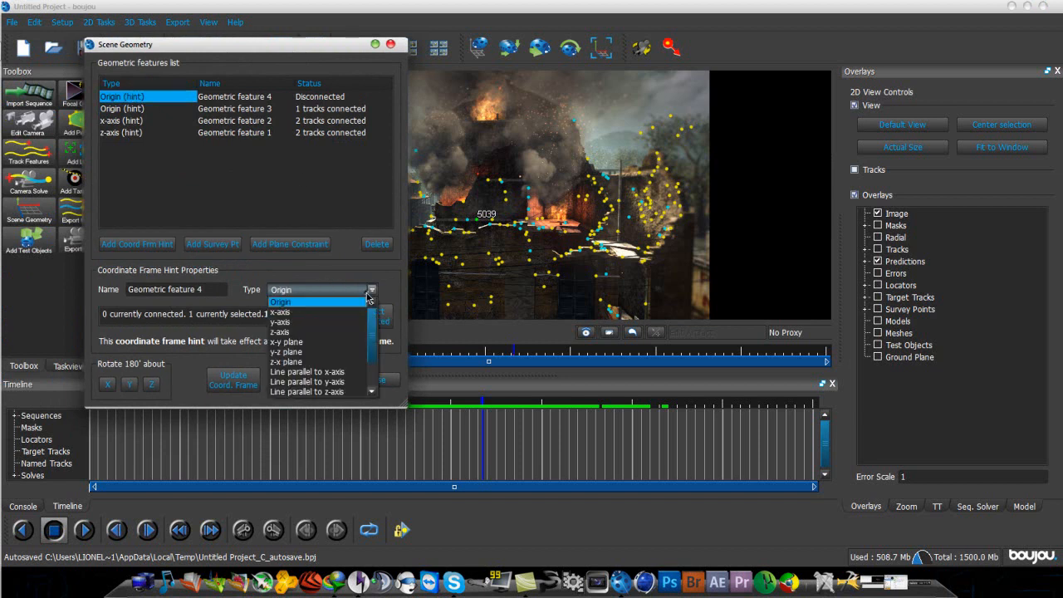
{"action": "left_click", "coordinate": [303, 322]}
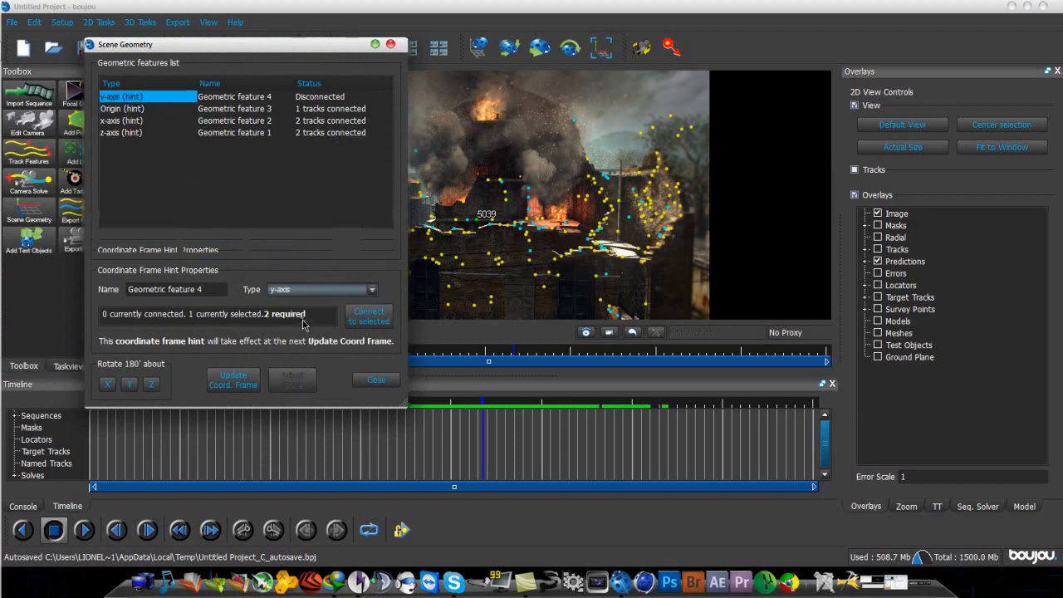
- Connect the vertically aligned tracks 4487 and 5171 to the new y-axis hint, and update the coordinate frame
{"action": "left_click", "coordinate": [505, 355]}
{"action": "mouse_move", "coordinate": [505, 356]}
{"action": "left_mouse_down"}
{"action": "mouse_move", "coordinate": [449, 353]}
{"action": "mouse_move", "coordinate": [428, 334]}
{"action": "left_mouse_up"}
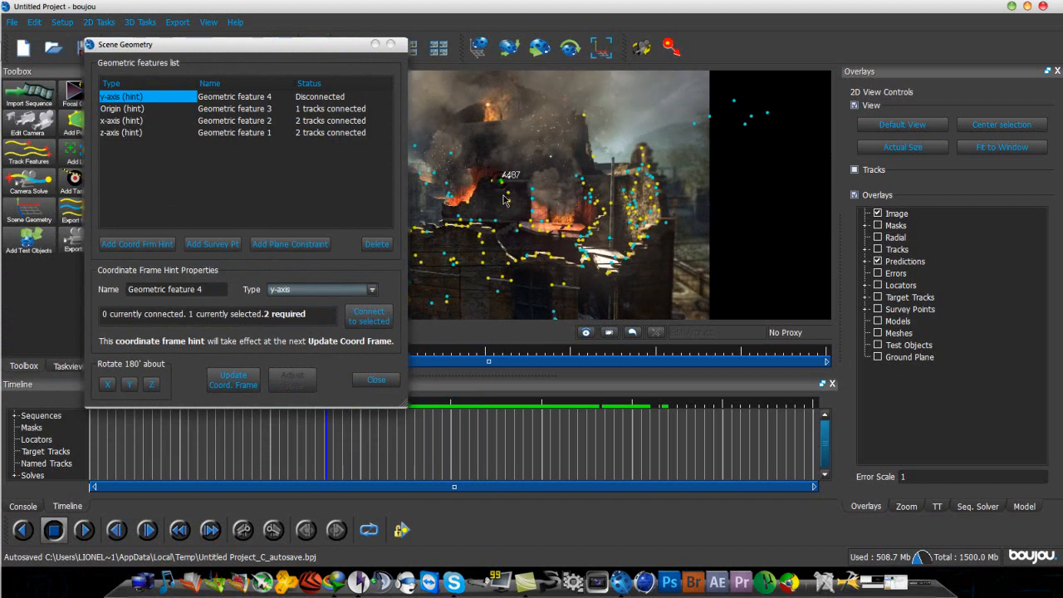
{"action": "left_click", "coordinate": [518, 229], "text": "shift"}
{"action": "left_click", "coordinate": [368, 327]}
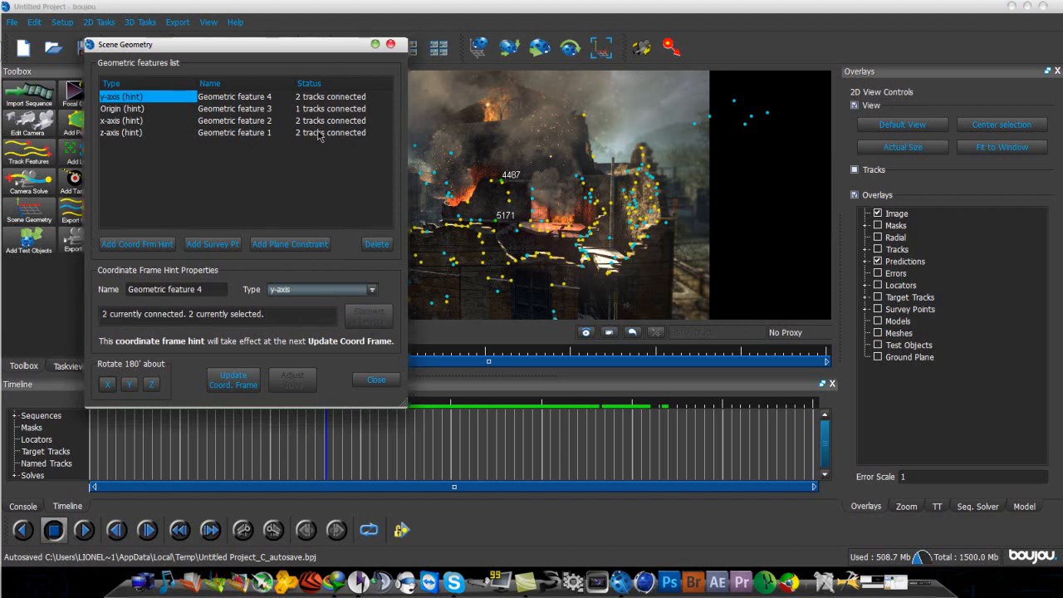
{"action": "left_click", "coordinate": [231, 379]}
{"action": "left_click", "coordinate": [378, 381]}
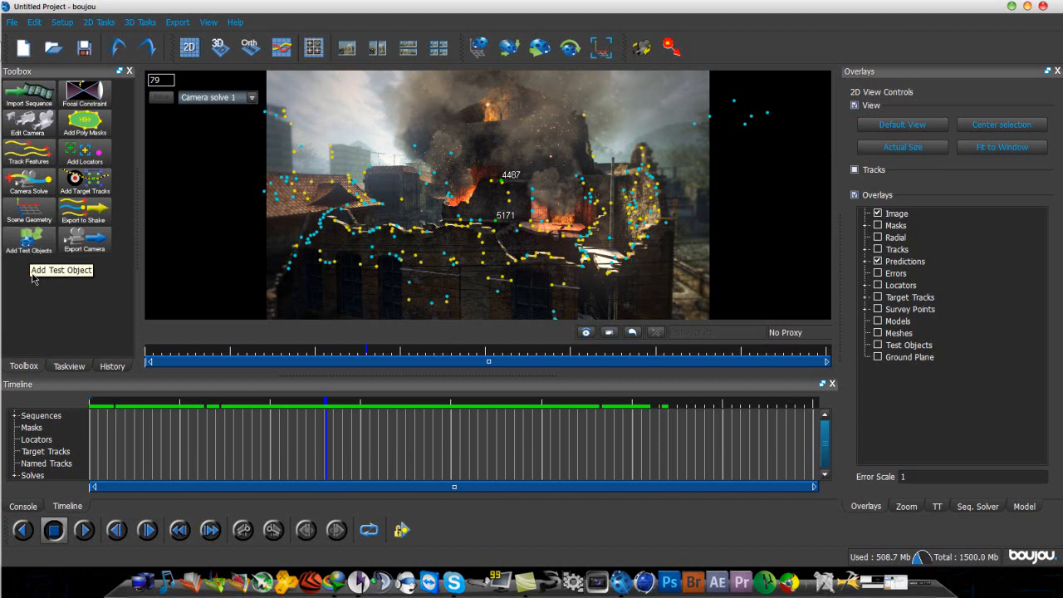
- Insert a solid Ladybird test object with no alignment and scrub the footage to check that it sticks to the scene
{"action": "left_click", "coordinate": [34, 248]}
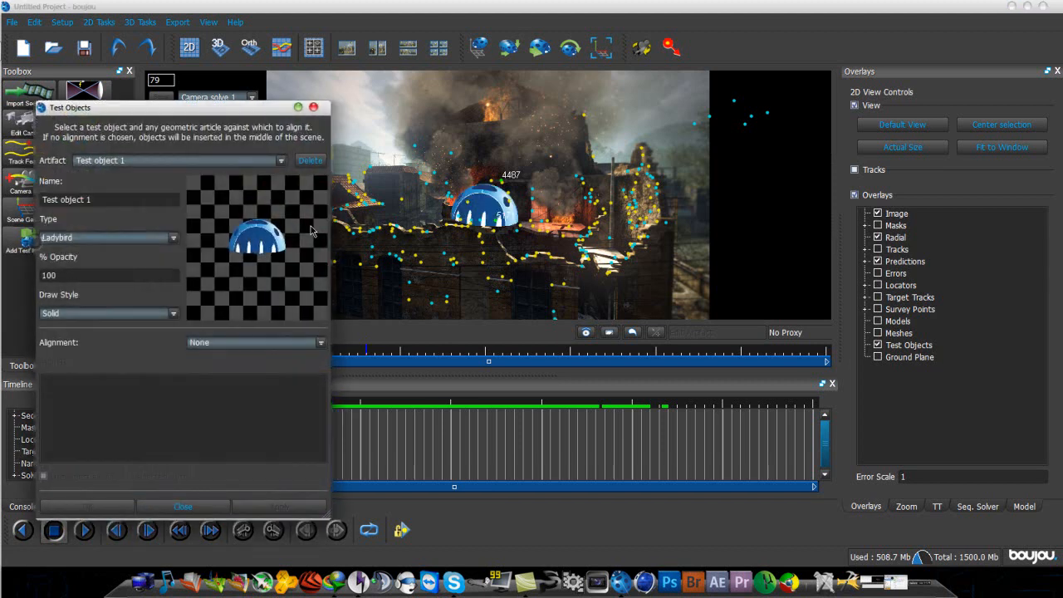
{"action": "left_click", "coordinate": [313, 107]}
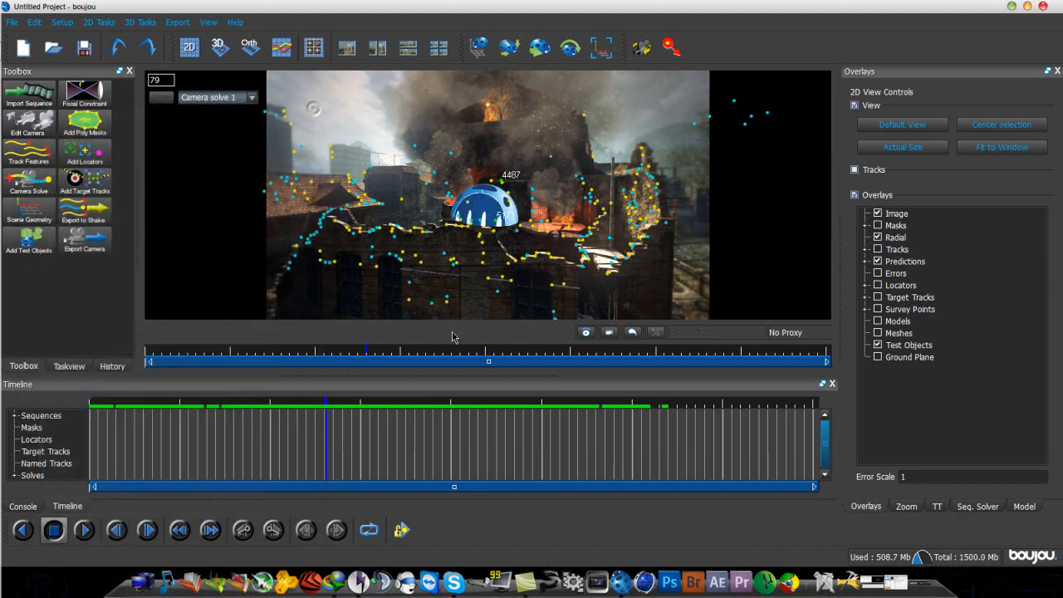
{"action": "left_click_drag", "start_coordinate": [360, 355], "coordinate": [444, 397]}
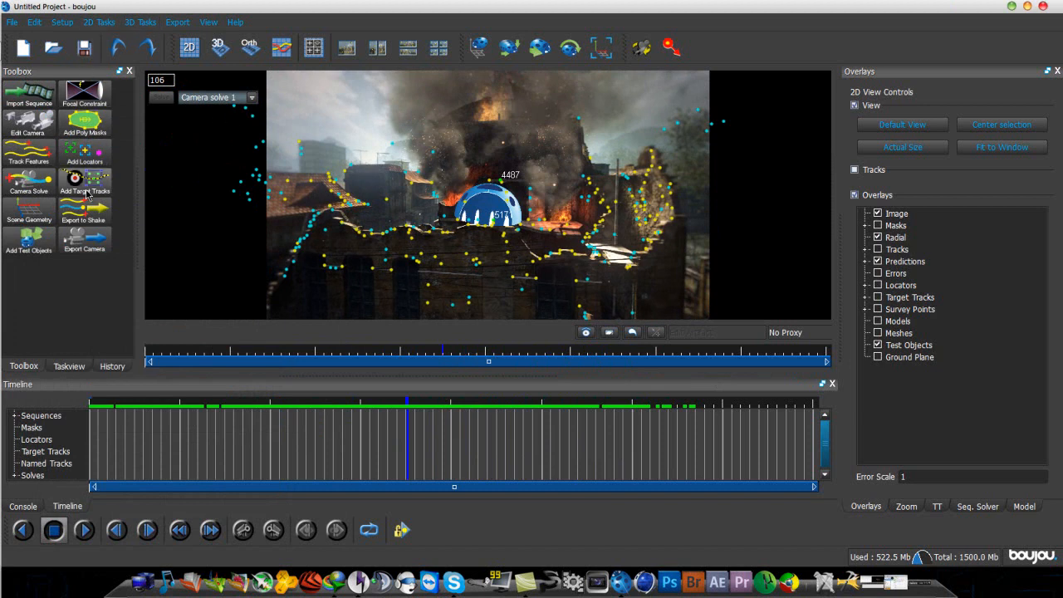
- Close the second boujou window that has no sequence loaded
{"action": "mouse_move", "coordinate": [1, 98]}
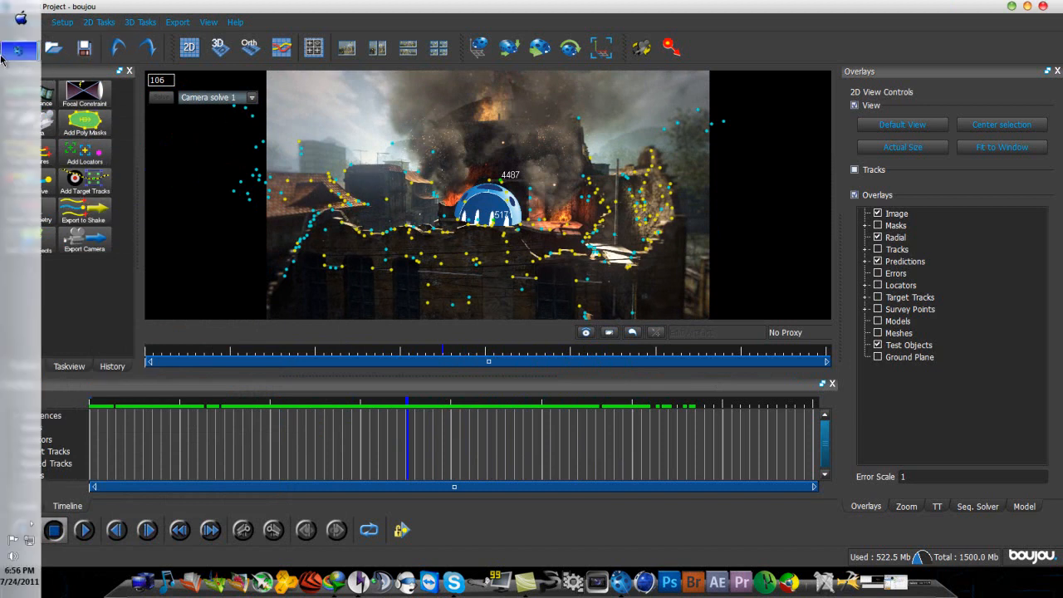
{"action": "mouse_move", "coordinate": [19, 51]}
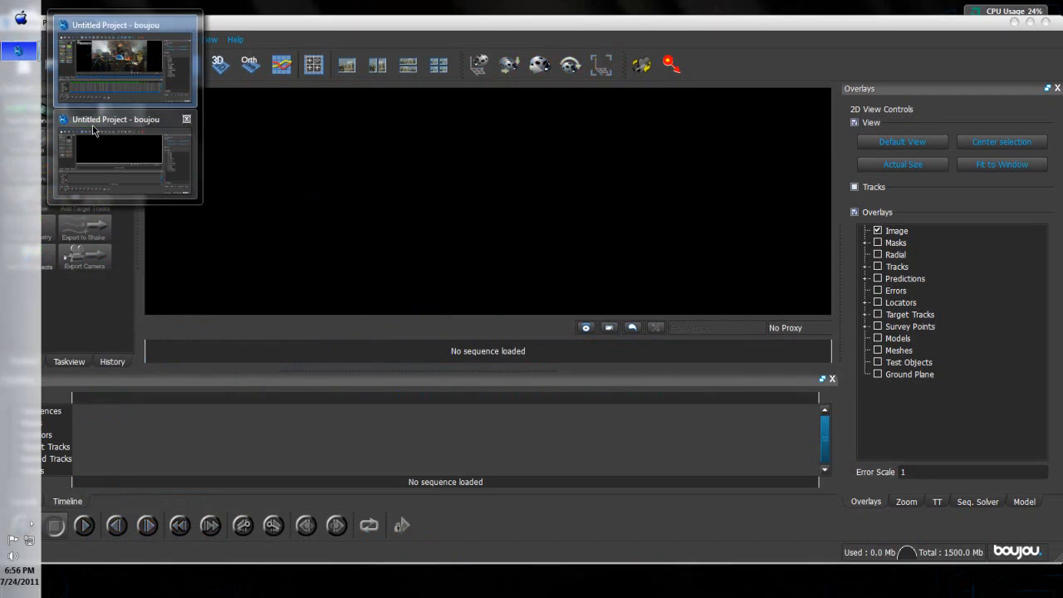
{"action": "left_click", "coordinate": [187, 120]}
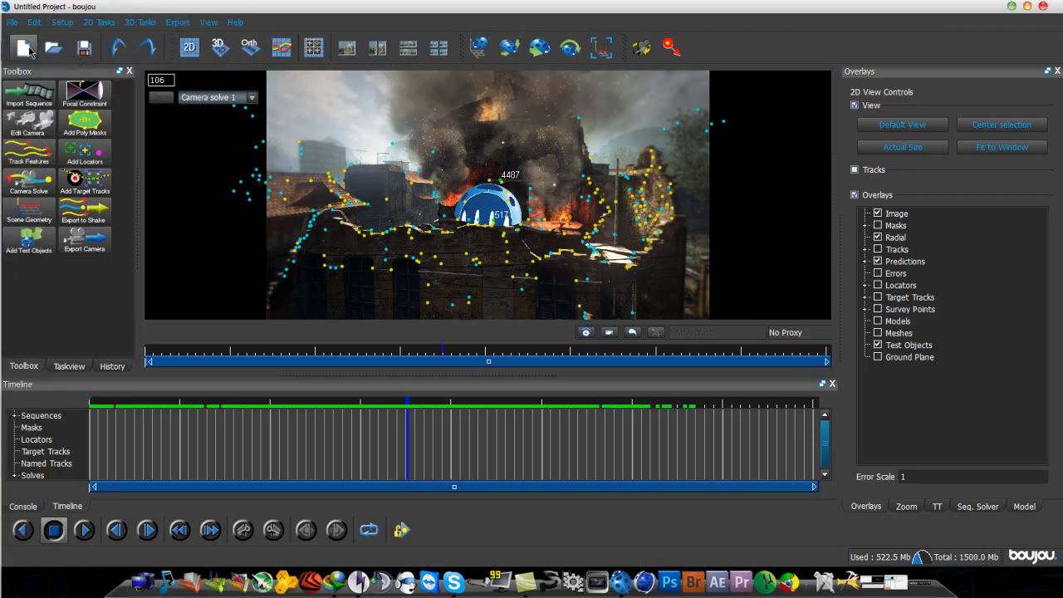
- Delete Test object 2 and Test object 1 from the scene
{"action": "left_click", "coordinate": [29, 241]}
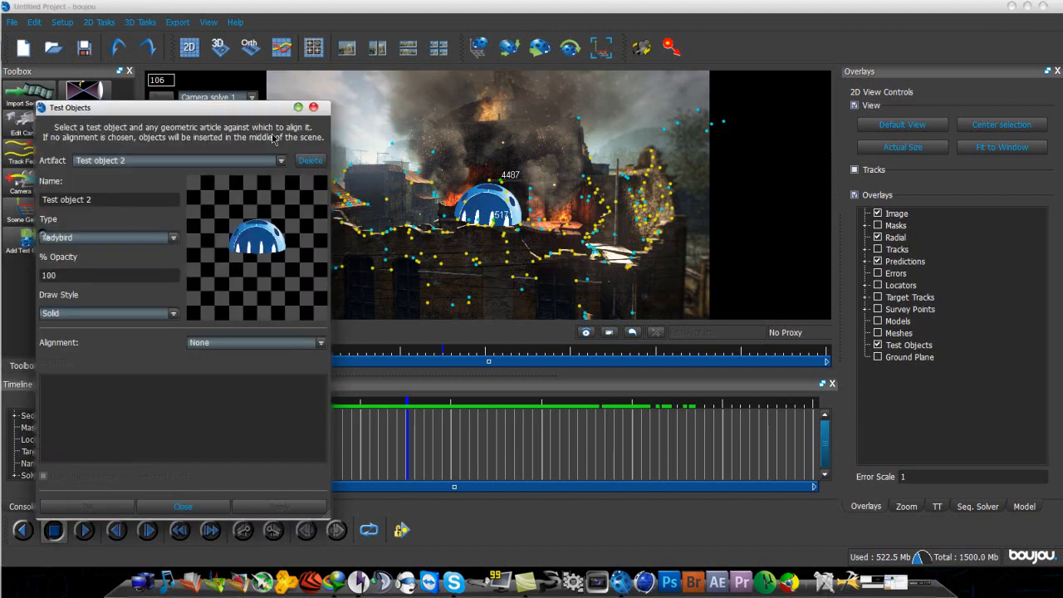
{"action": "left_click", "coordinate": [304, 162]}
{"action": "left_click", "coordinate": [281, 160]}
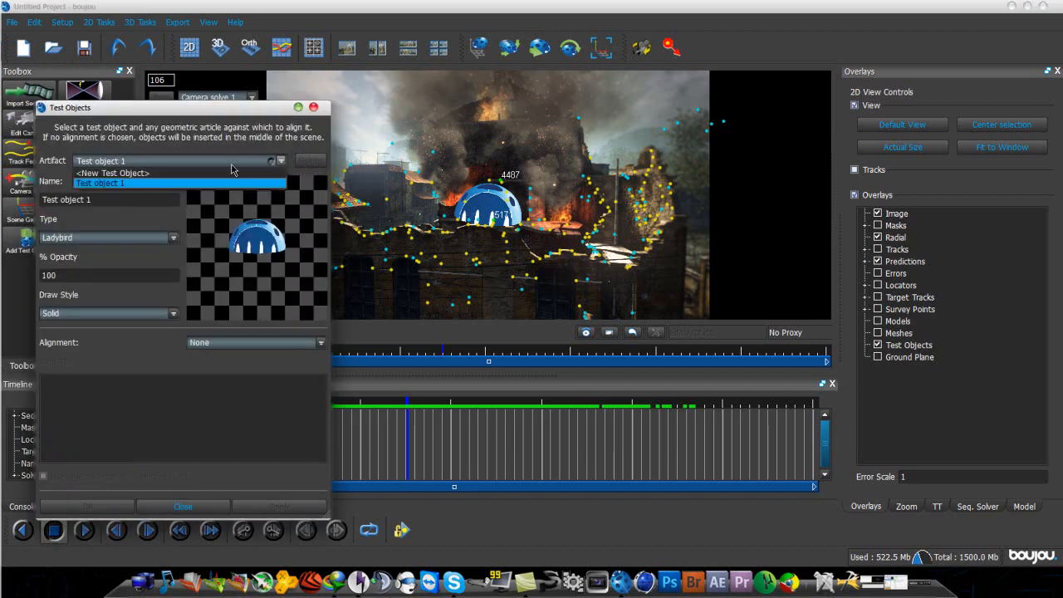
{"action": "left_click", "coordinate": [213, 184]}
{"action": "left_click", "coordinate": [308, 160]}
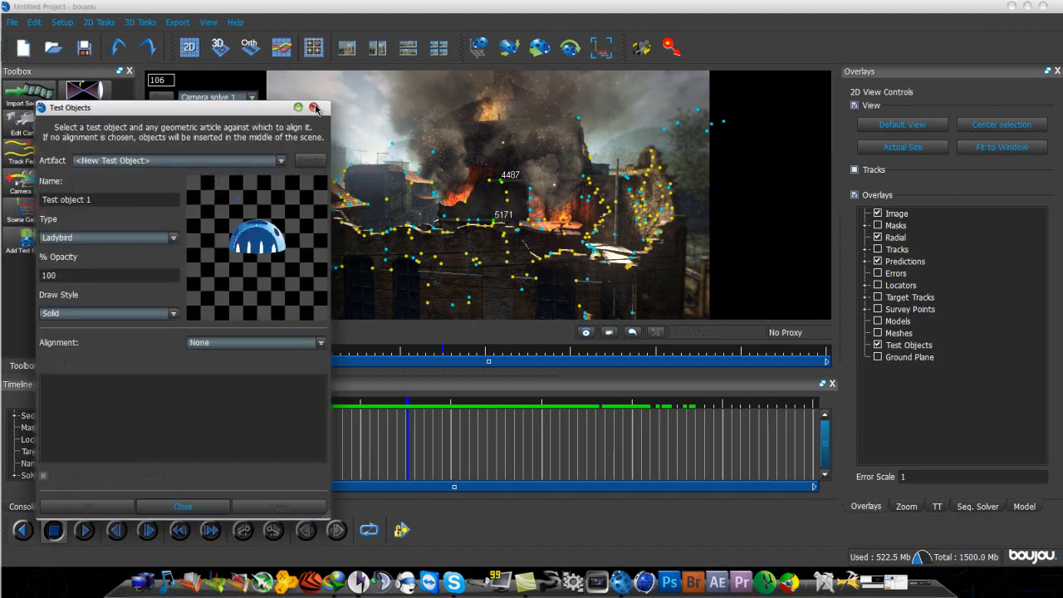
{"action": "left_click", "coordinate": [312, 107]}
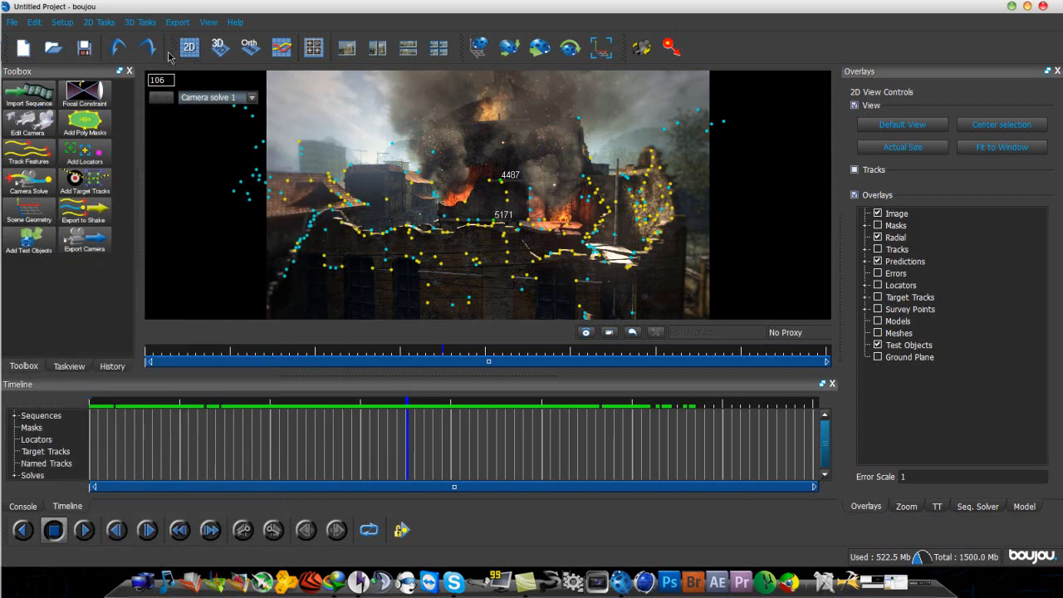
- Start a camera export and set its destination to motion.c4d on the Desktop
{"action": "left_click", "coordinate": [177, 22]}
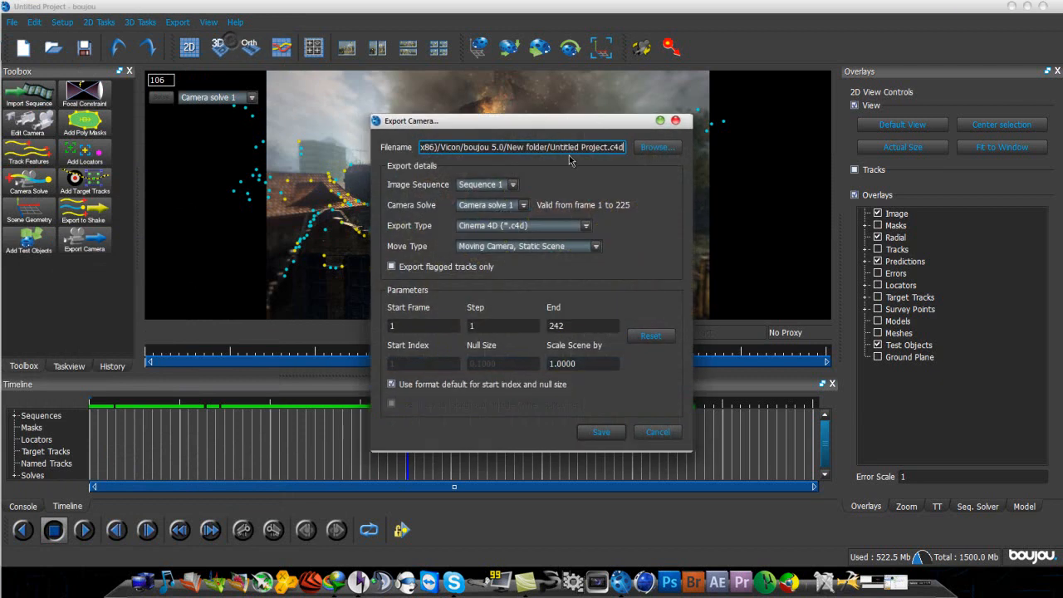
{"action": "left_click", "coordinate": [647, 149]}
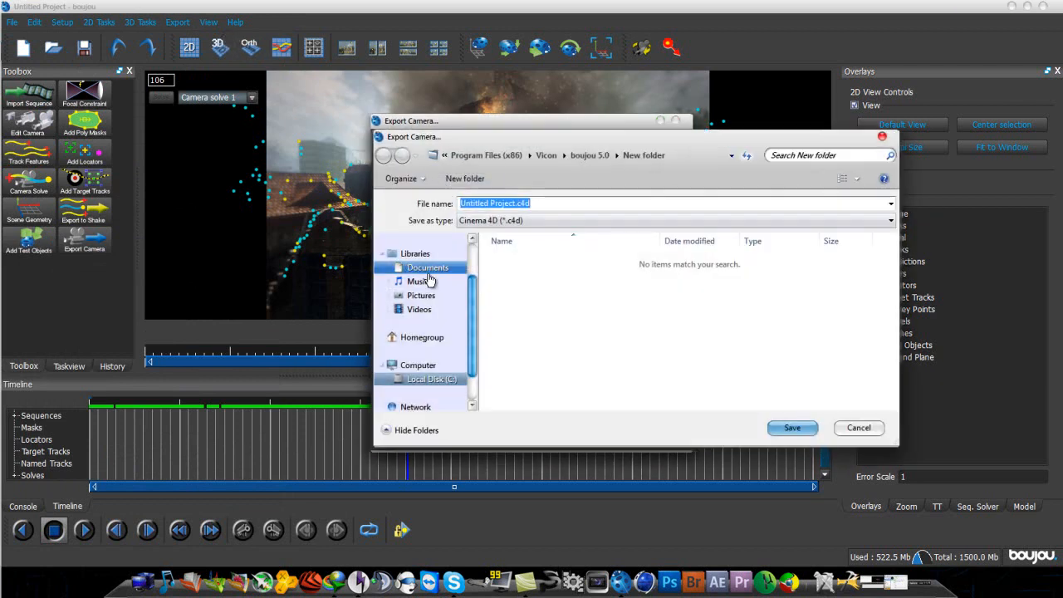
{"action": "left_click", "coordinate": [472, 240]}
{"action": "left_click", "coordinate": [421, 273]}
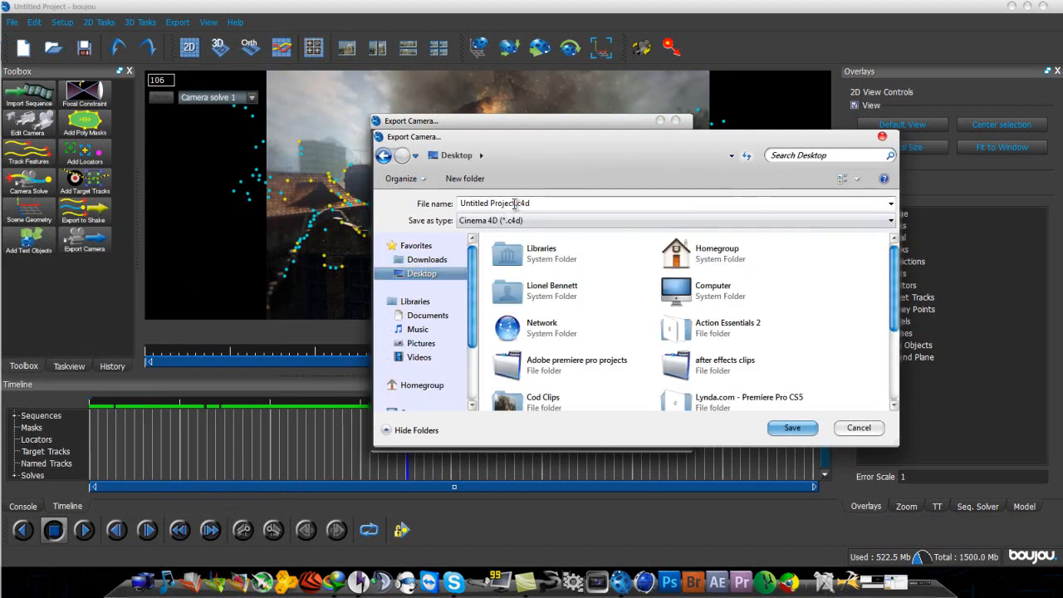
{"action": "type", "text": "motion"}
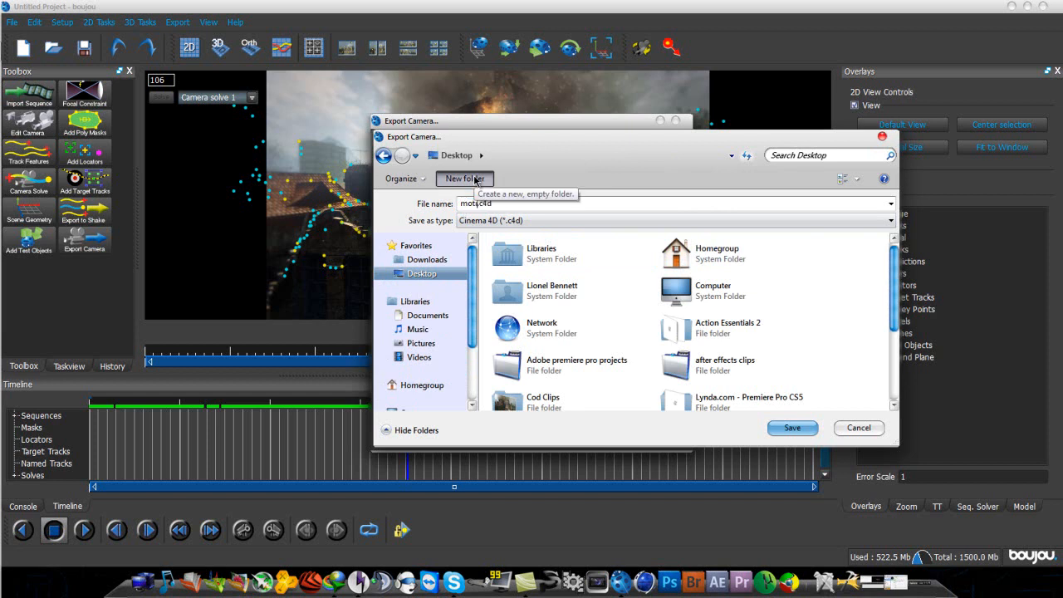
{"action": "left_click", "coordinate": [793, 428]}
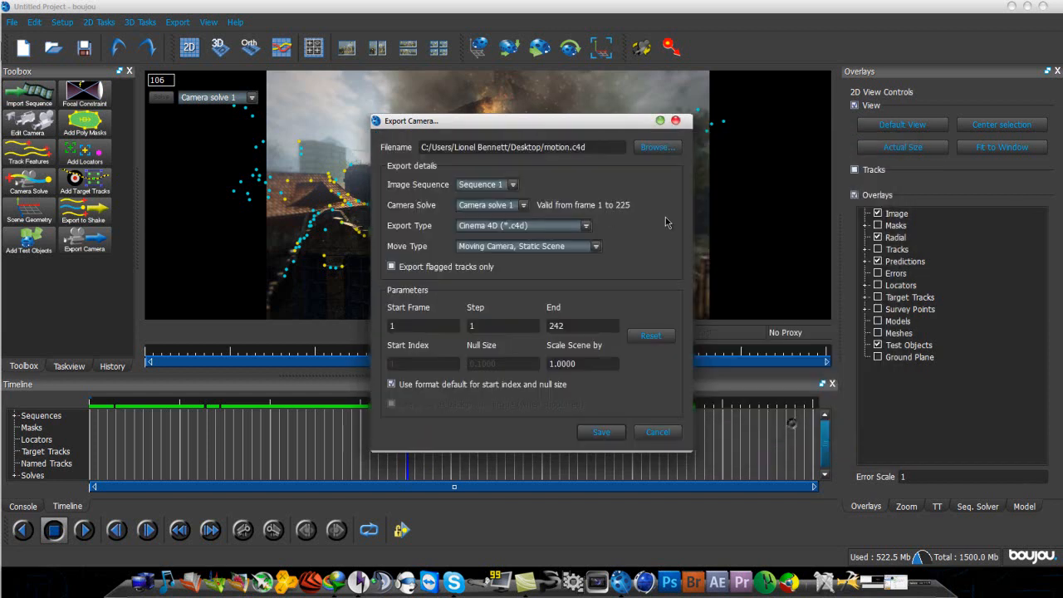
- Keep the Cinema 4D (*.c4d) export type, set the scene scale to 100, and save the camera export
{"action": "left_click", "coordinate": [572, 232]}
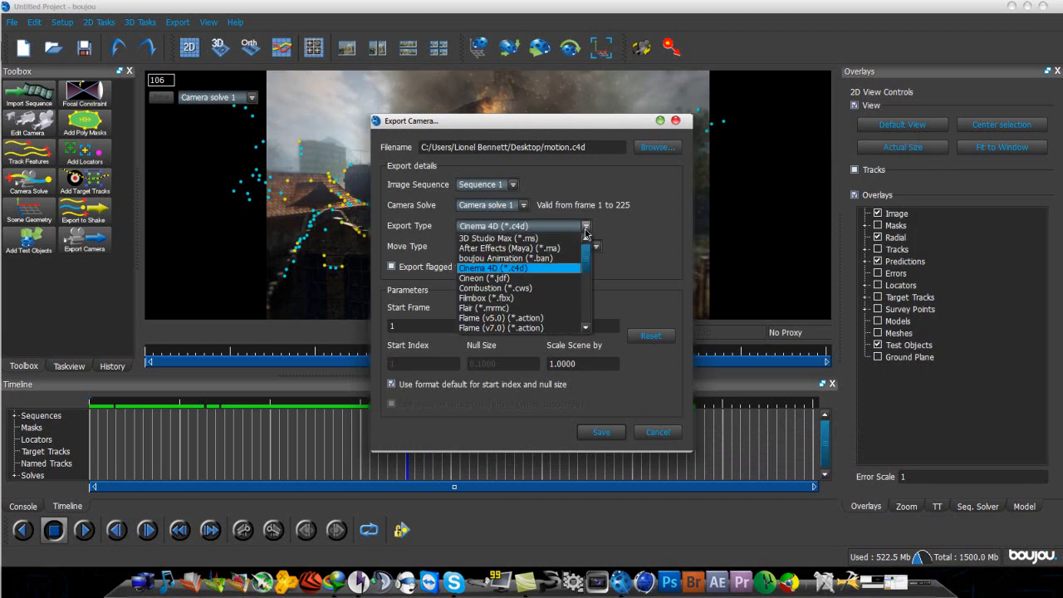
{"action": "left_click", "coordinate": [565, 268]}
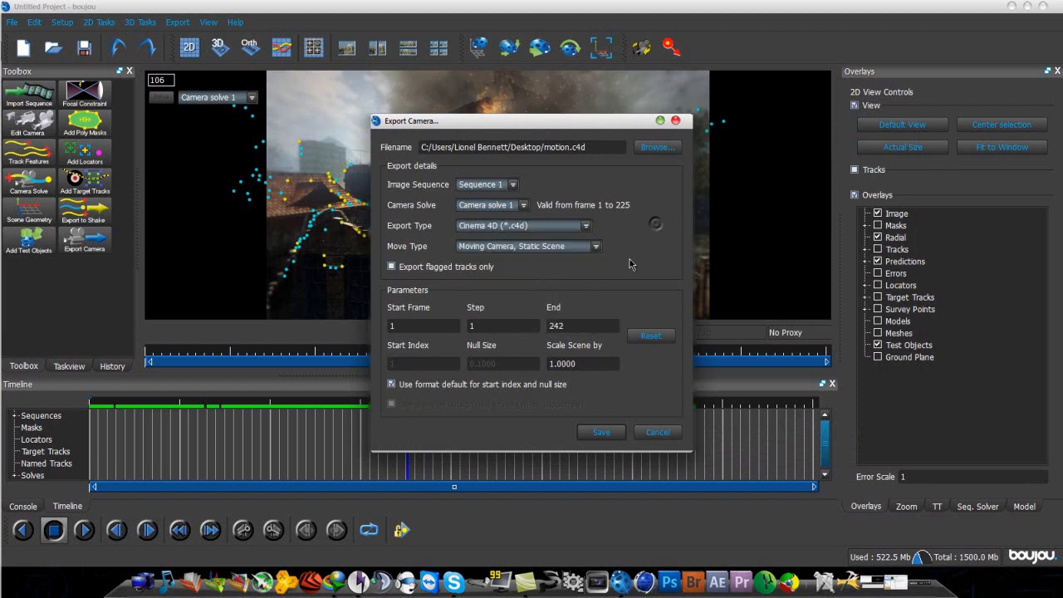
{"action": "double_click", "coordinate": [594, 368]}
{"action": "type", "text": "1"}
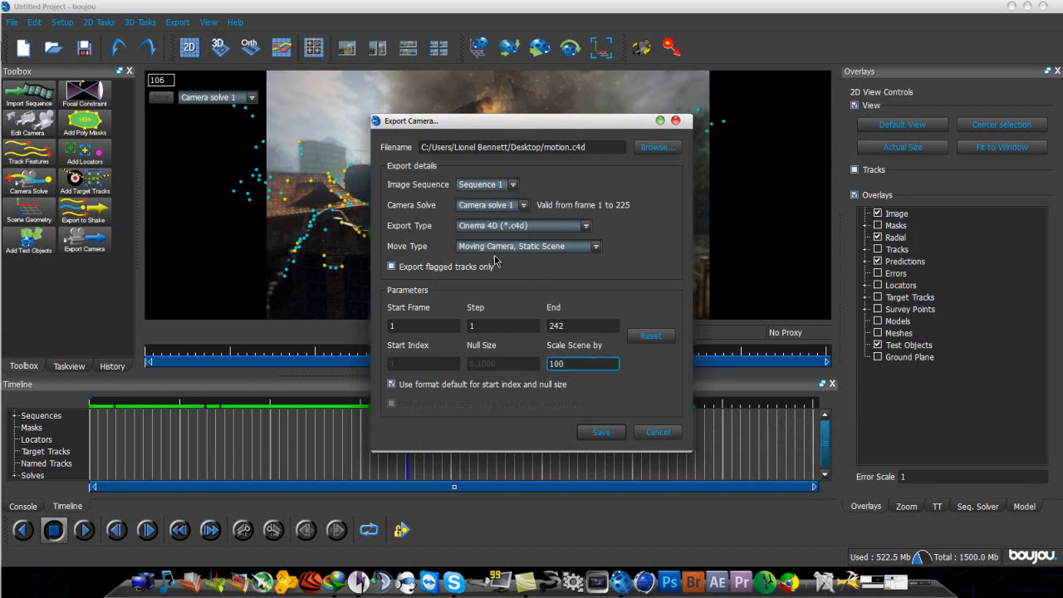
{"action": "left_click", "coordinate": [605, 432]}
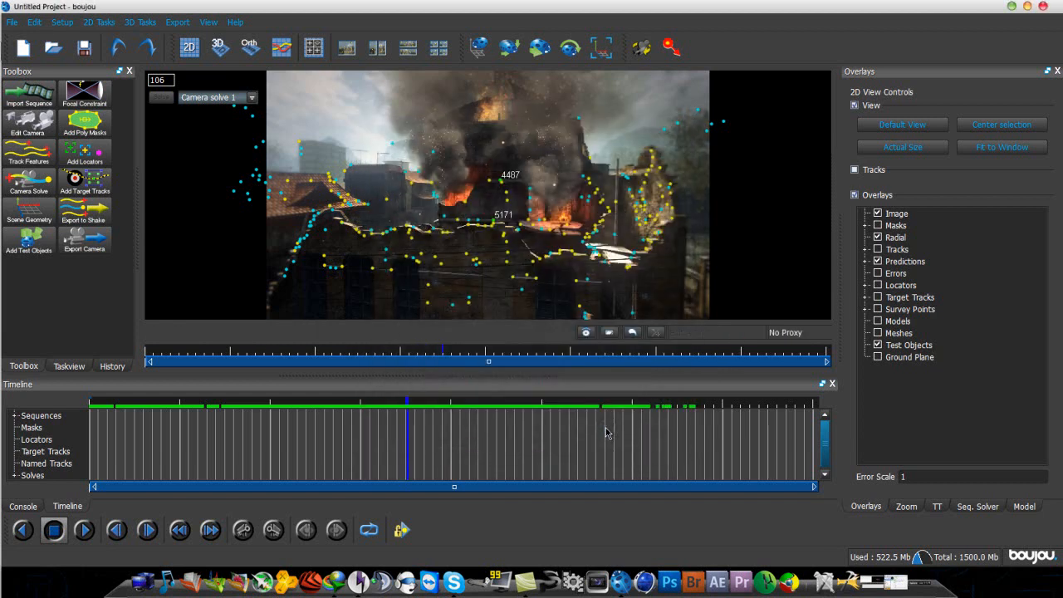
- Close boujou and save the project to the Desktop as motion.bpj
{"action": "left_click", "coordinate": [1044, 7]}
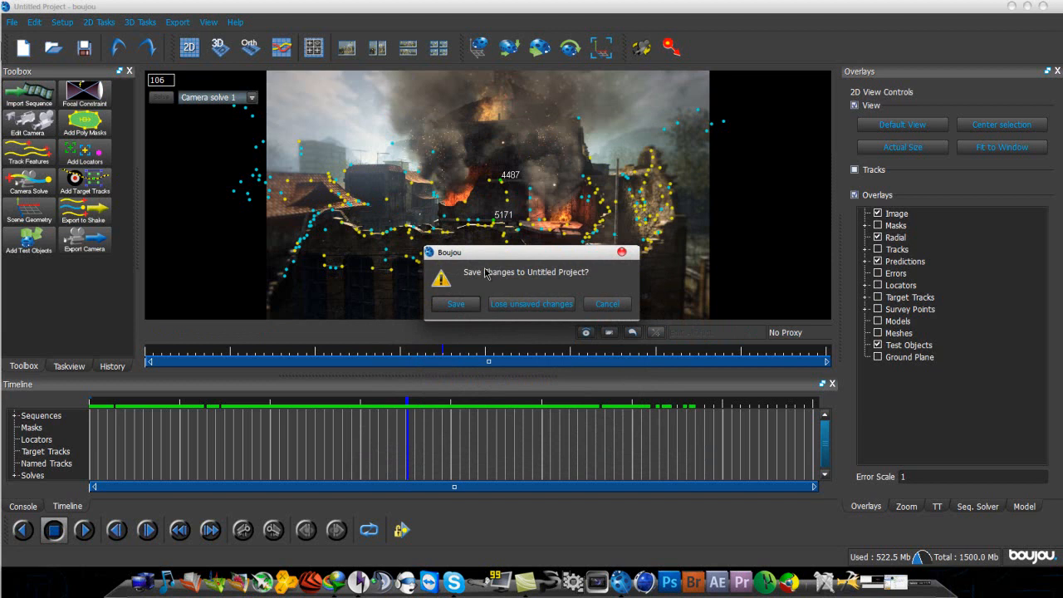
{"action": "left_click", "coordinate": [465, 311]}
{"action": "left_click", "coordinate": [464, 311]}
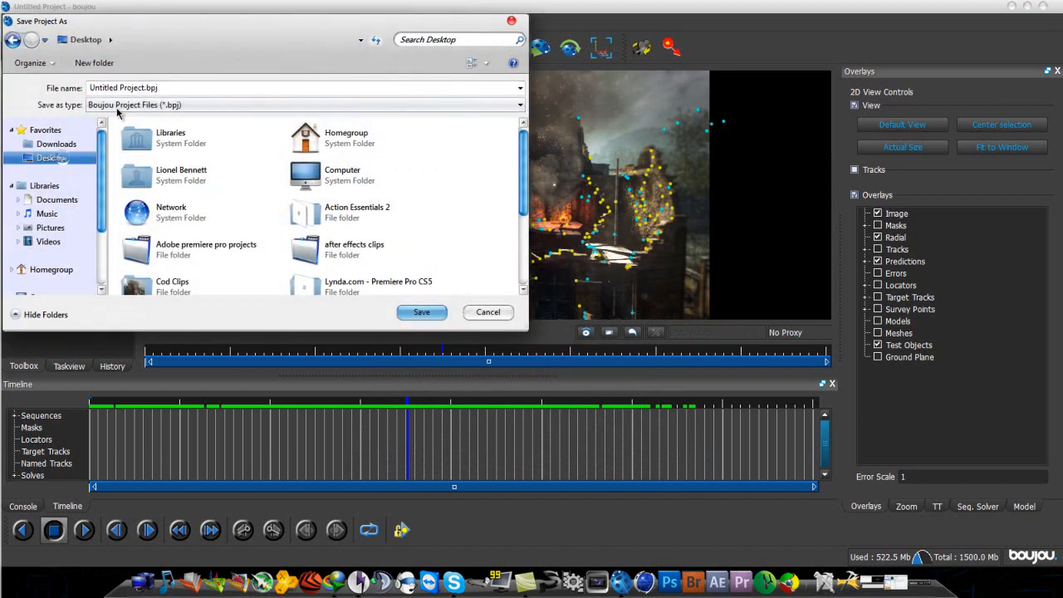
{"action": "left_click", "coordinate": [141, 88]}
{"action": "left_click", "coordinate": [142, 87]}
{"action": "left_click_drag", "start_coordinate": [147, 87], "coordinate": [83, 87]}
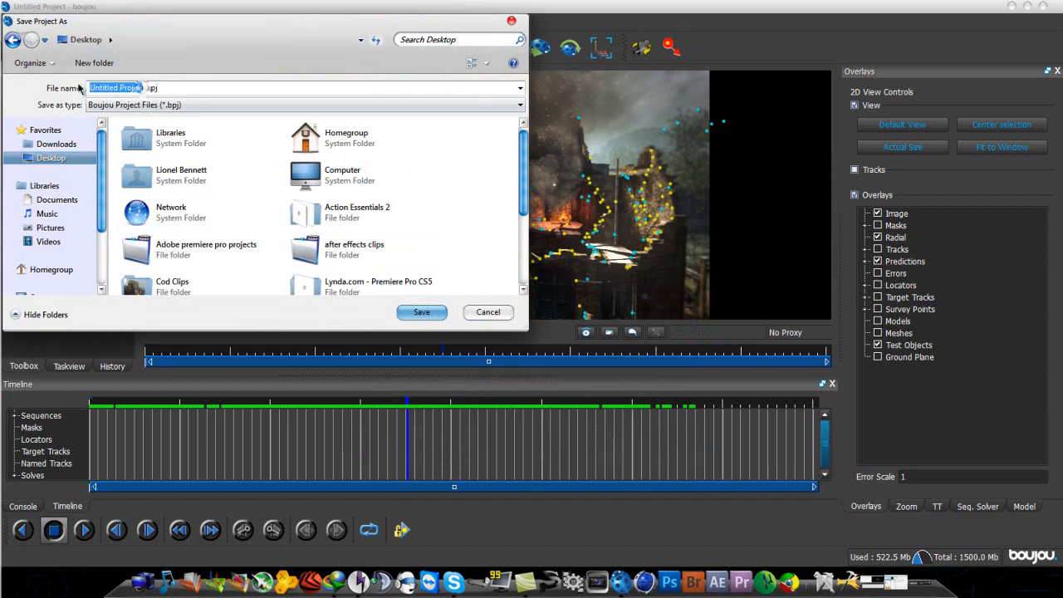
{"action": "key", "text": "BackSpace"}
{"action": "type", "text": "motio"}
{"action": "key", "text": "BackSpace"}
{"action": "key", "text": "BackSpace"}
{"action": "type", "text": "n"}
{"action": "left_click", "coordinate": [421, 312]}
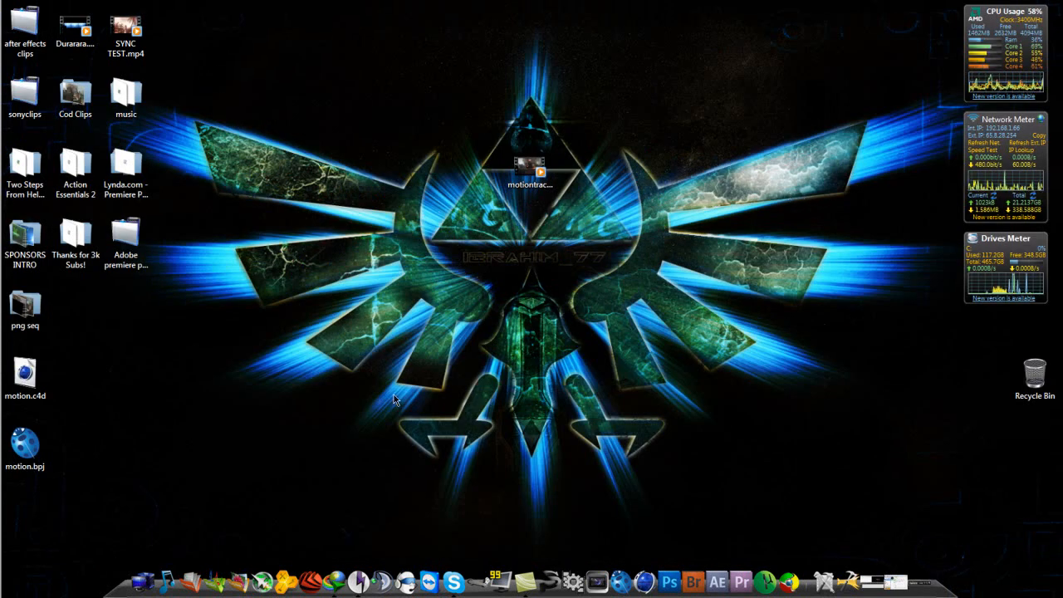
- Place the motion.bpj file beside the png seq folder and motion.c4d in an empty area of the desktop
{"action": "left_click_drag", "start_coordinate": [25, 449], "coordinate": [83, 345]}
{"action": "left_click_drag", "start_coordinate": [34, 384], "coordinate": [191, 388]}
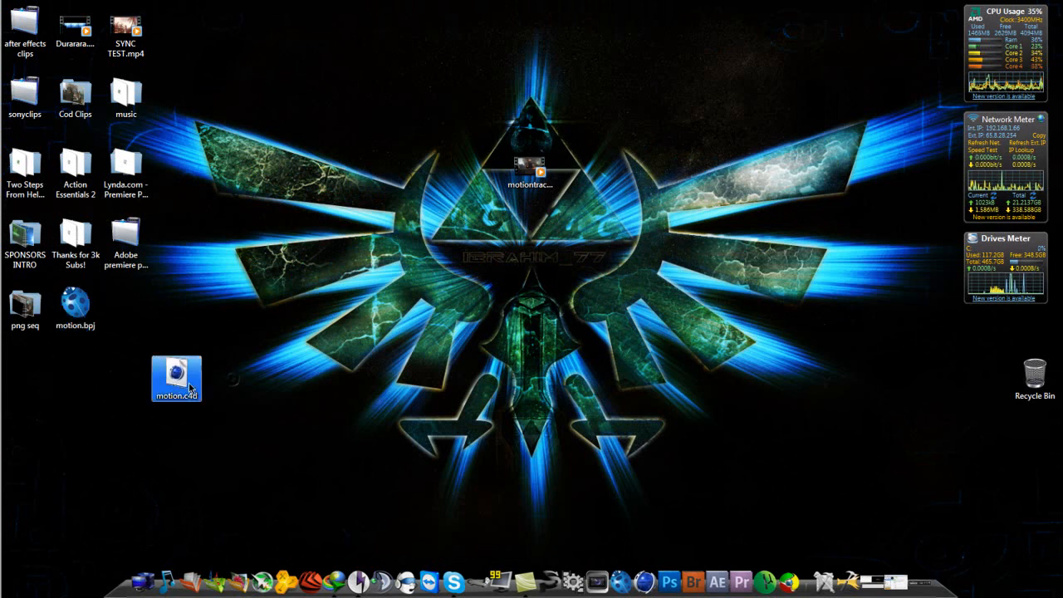
{"action": "left_click", "coordinate": [162, 416]}
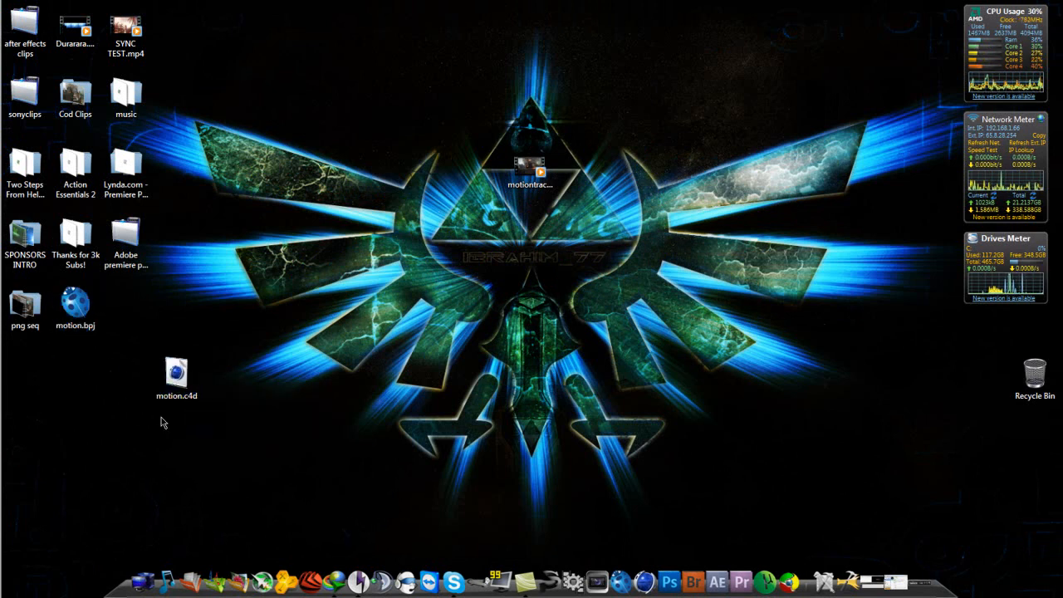
- Open motion.c4d in Cinema 4D, accepting the LightWave 3D import with scale 10 centimeters, textures and lights enabled
{"action": "double_click", "coordinate": [179, 378]}
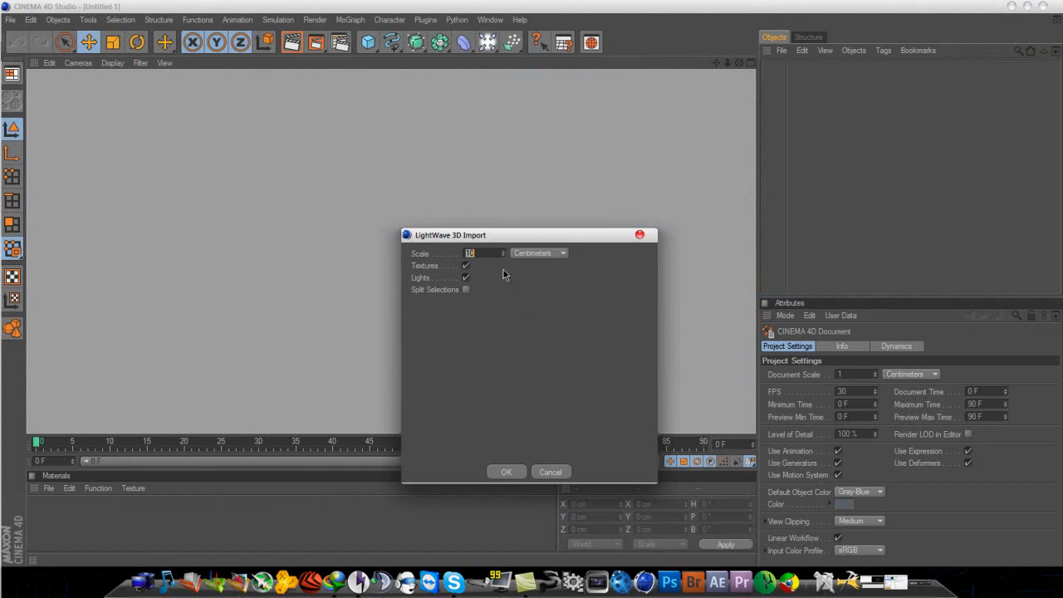
{"action": "left_click_drag", "start_coordinate": [493, 243], "coordinate": [422, 153]}
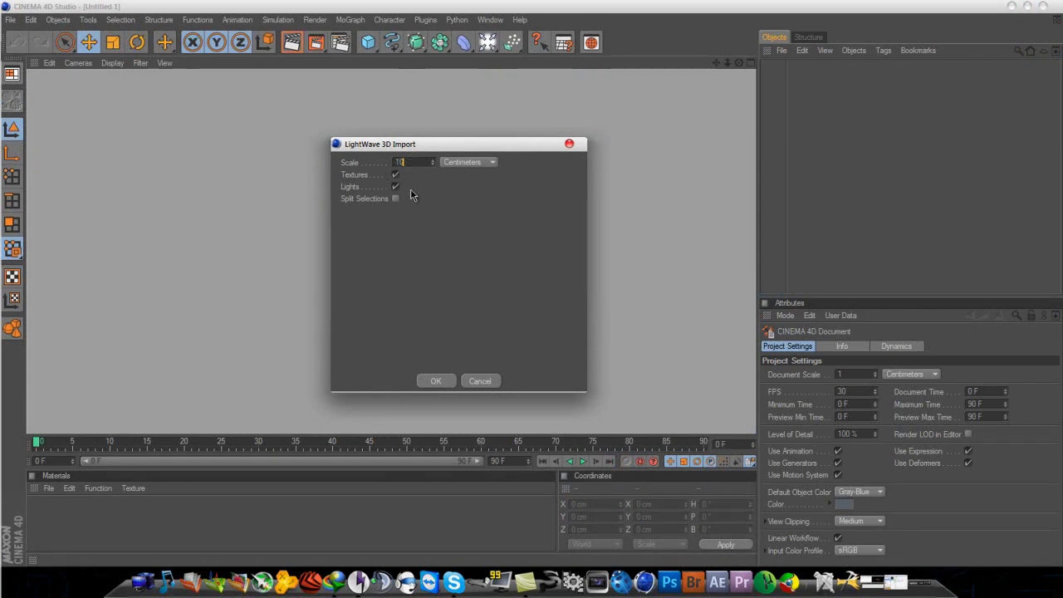
{"action": "left_click", "coordinate": [435, 381]}
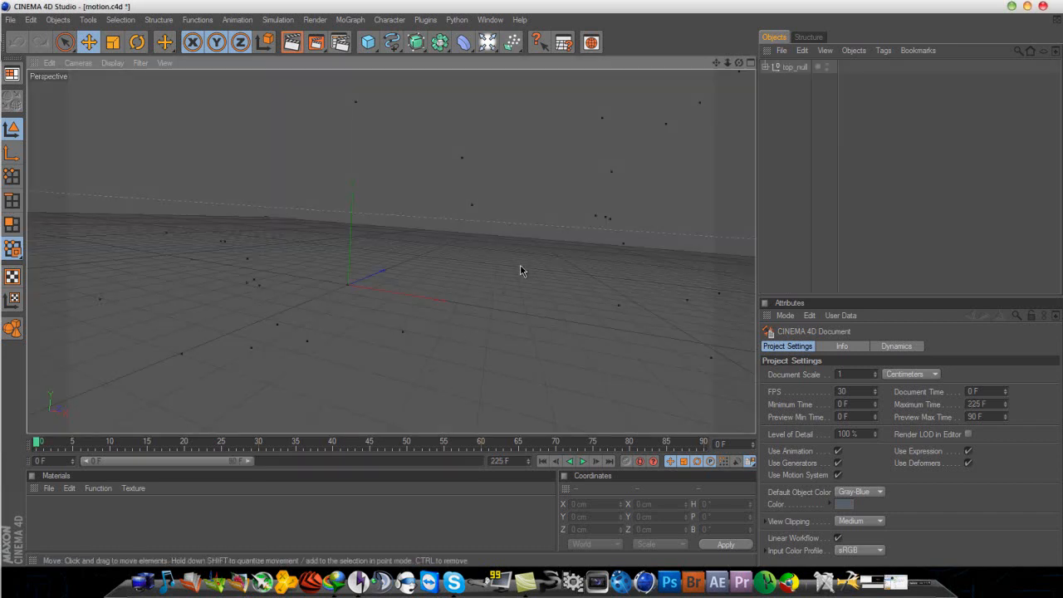
- Add a Background object to the scene and extend the timeline's preview range to frame 225
{"action": "left_click", "coordinate": [491, 44]}
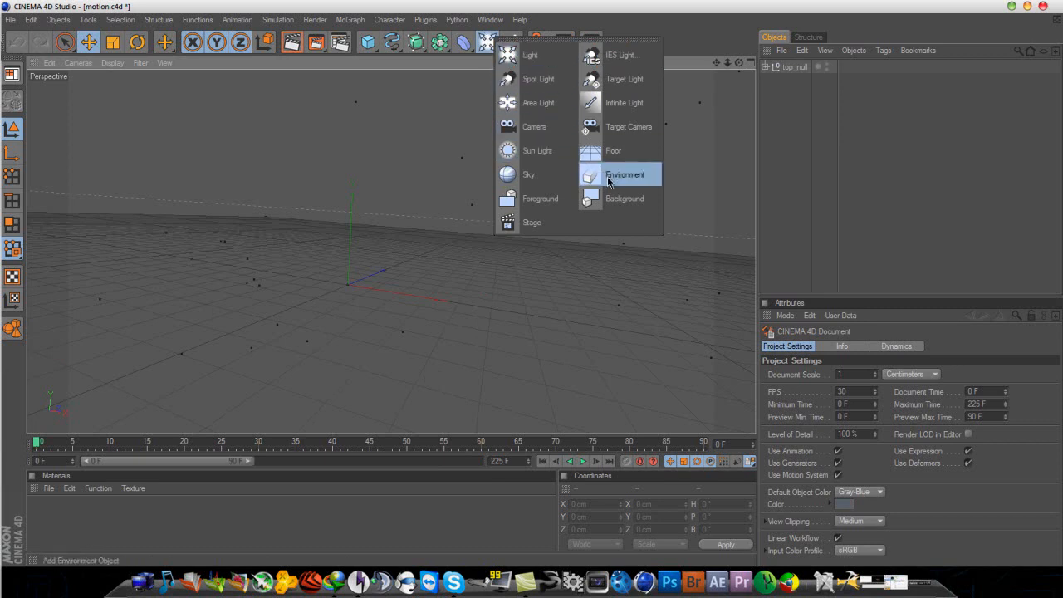
{"action": "left_click", "coordinate": [594, 204]}
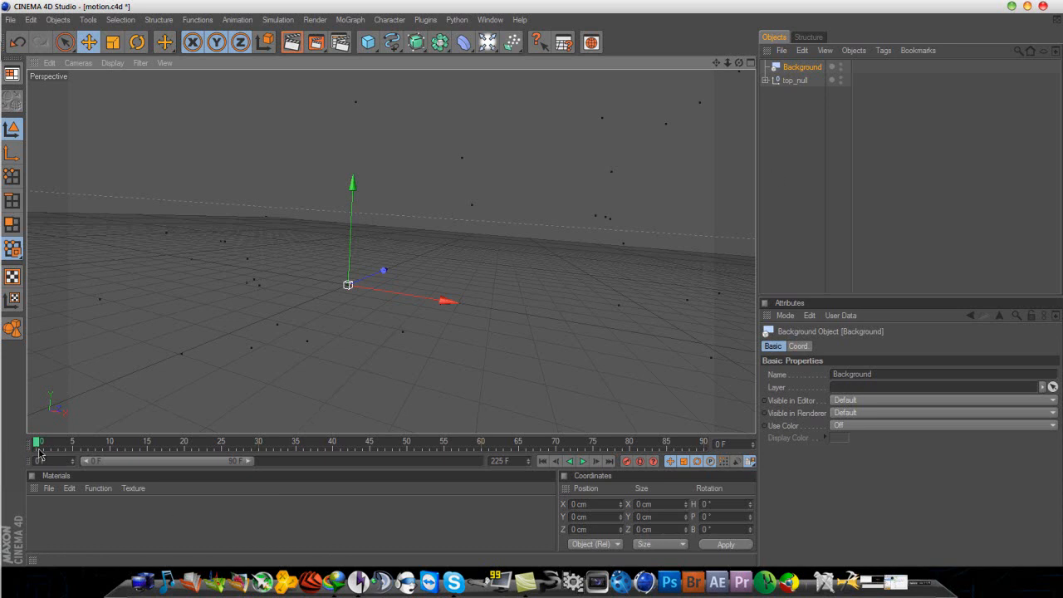
{"action": "left_click_drag", "start_coordinate": [38, 446], "coordinate": [17, 537]}
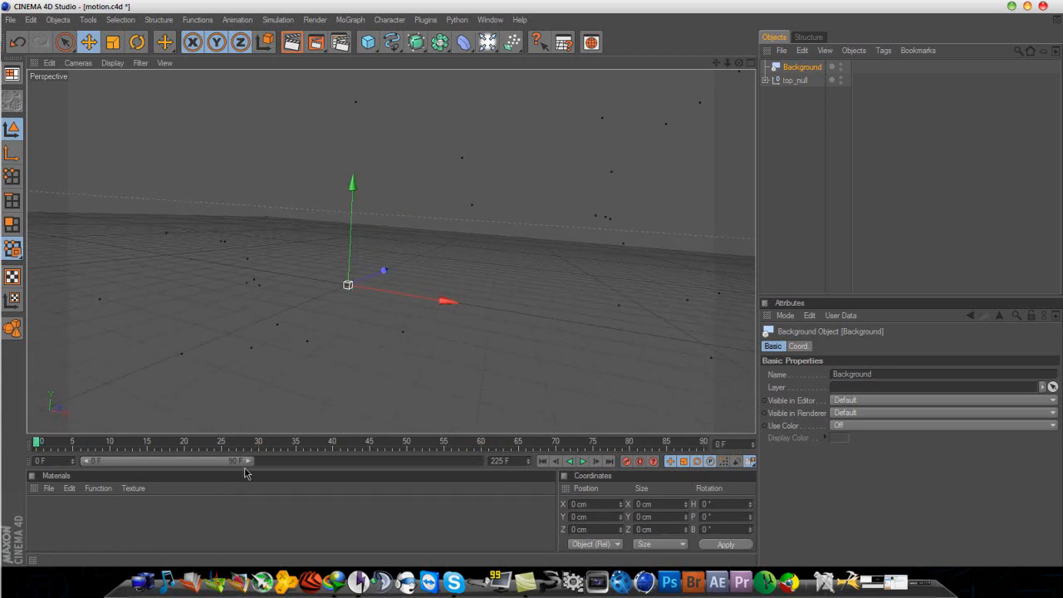
{"action": "left_click_drag", "start_coordinate": [247, 462], "coordinate": [482, 462]}
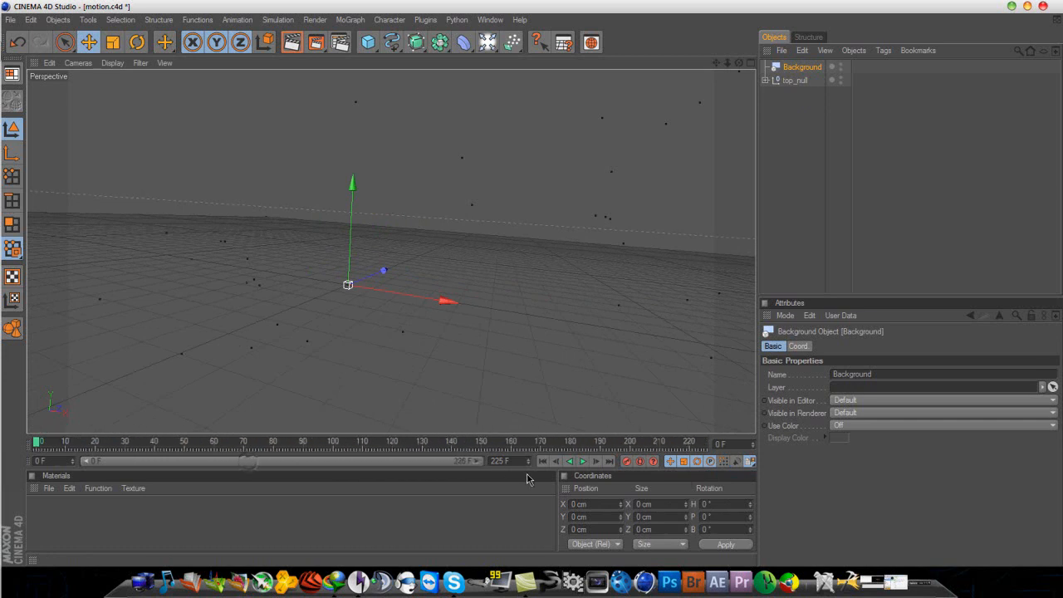
{"action": "left_click_drag", "start_coordinate": [40, 445], "coordinate": [2, 452]}
- Create a new material and open it in the Material Editor
{"action": "left_click", "coordinate": [49, 491]}
{"action": "left_click", "coordinate": [140, 332]}
{"action": "double_click", "coordinate": [41, 511]}
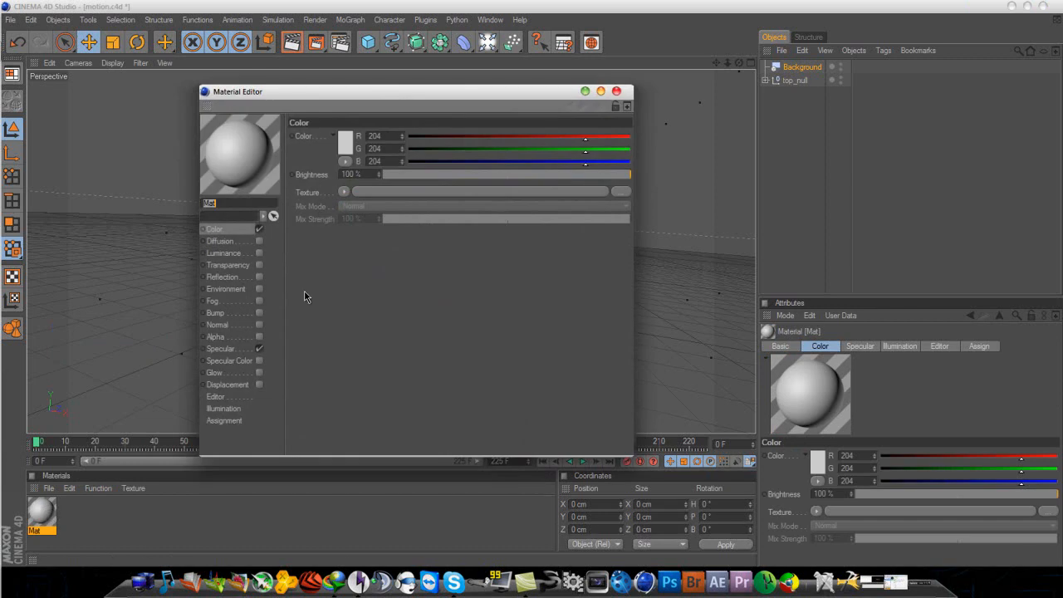
{"action": "left_click", "coordinate": [344, 192]}
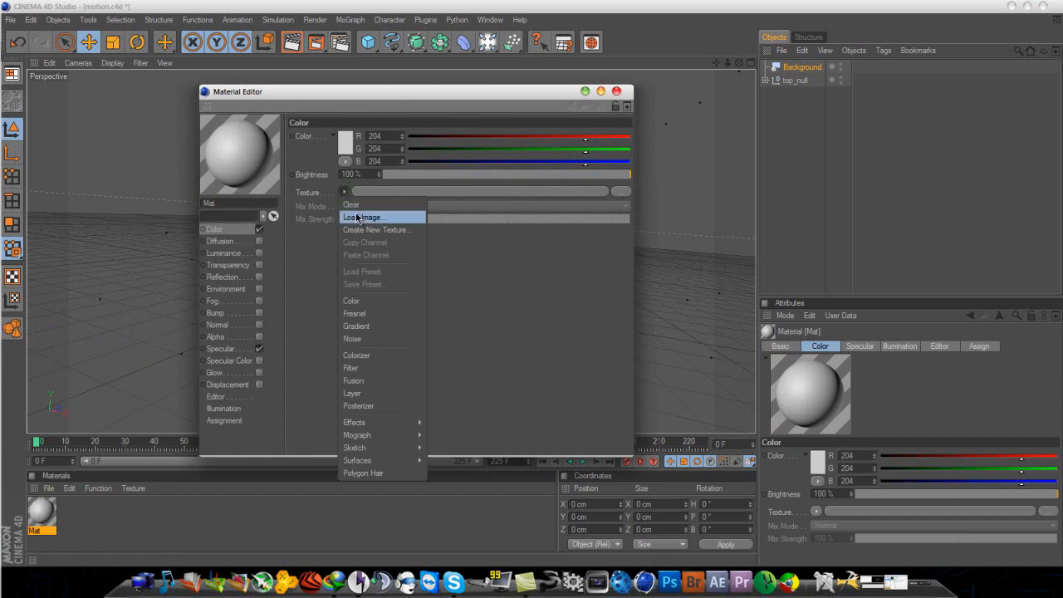
{"action": "left_click", "coordinate": [359, 218]}
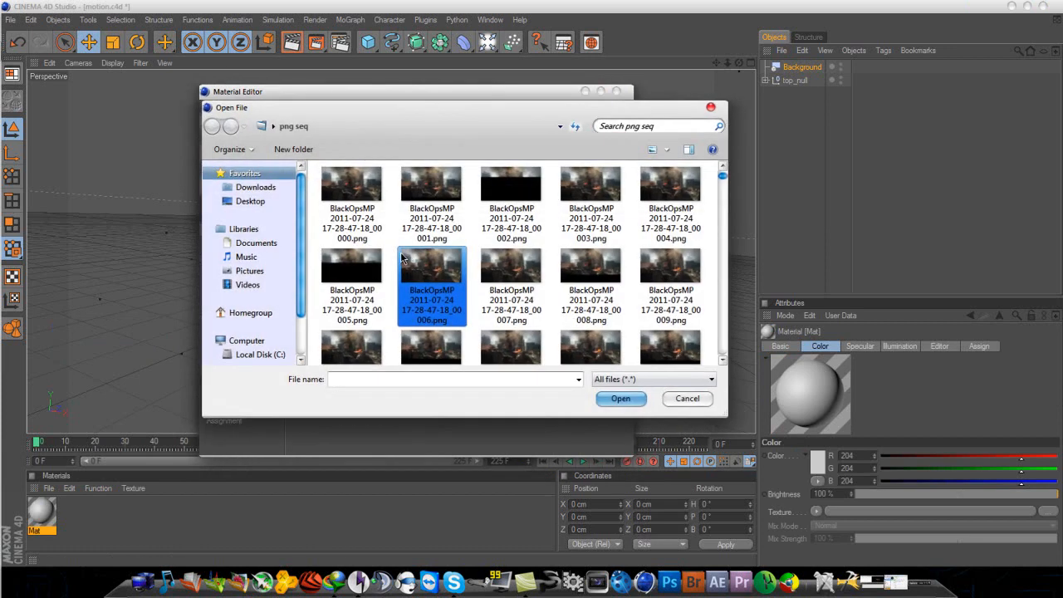
{"action": "left_click", "coordinate": [265, 202]}
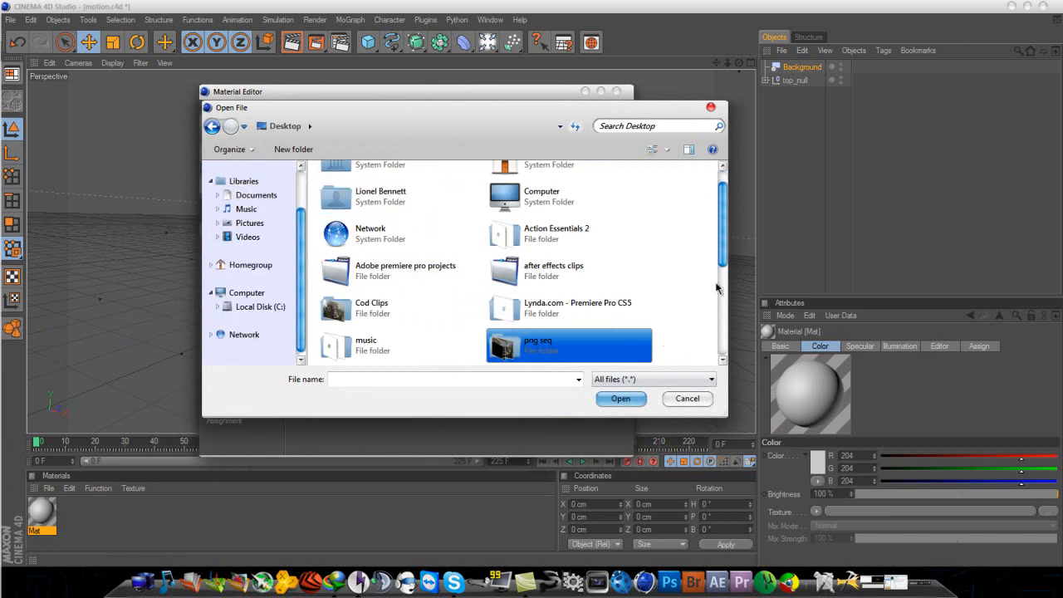
{"action": "scroll", "coordinate": [715, 355], "scroll_direction": "down", "scroll_amount": 5}
{"action": "scroll", "coordinate": [714, 355], "scroll_direction": "up", "scroll_amount": 1}
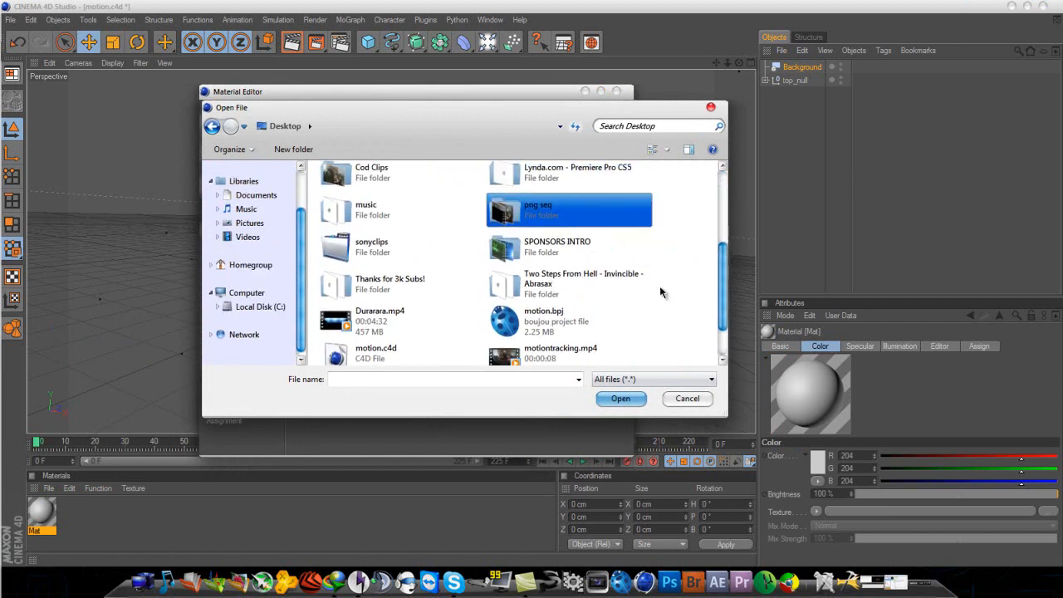
{"action": "double_click", "coordinate": [519, 208]}
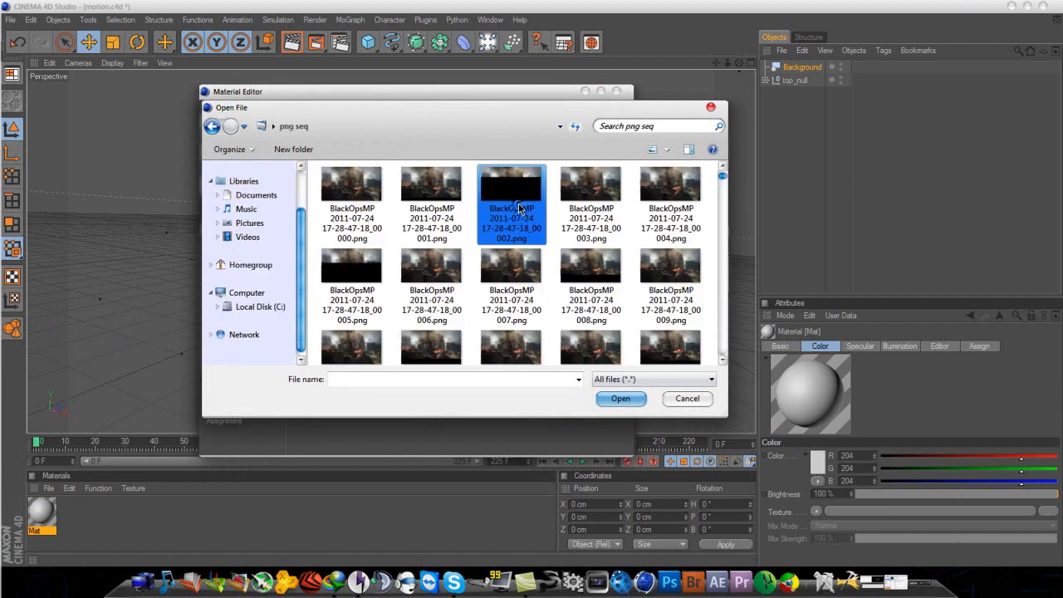
{"action": "left_click", "coordinate": [360, 214]}
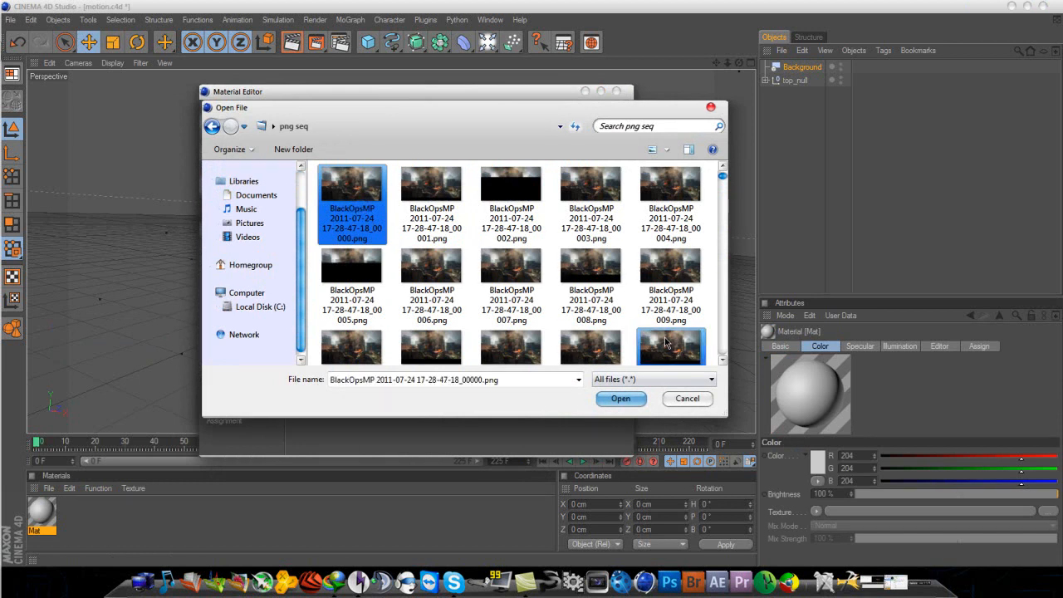
{"action": "left_click", "coordinate": [630, 403]}
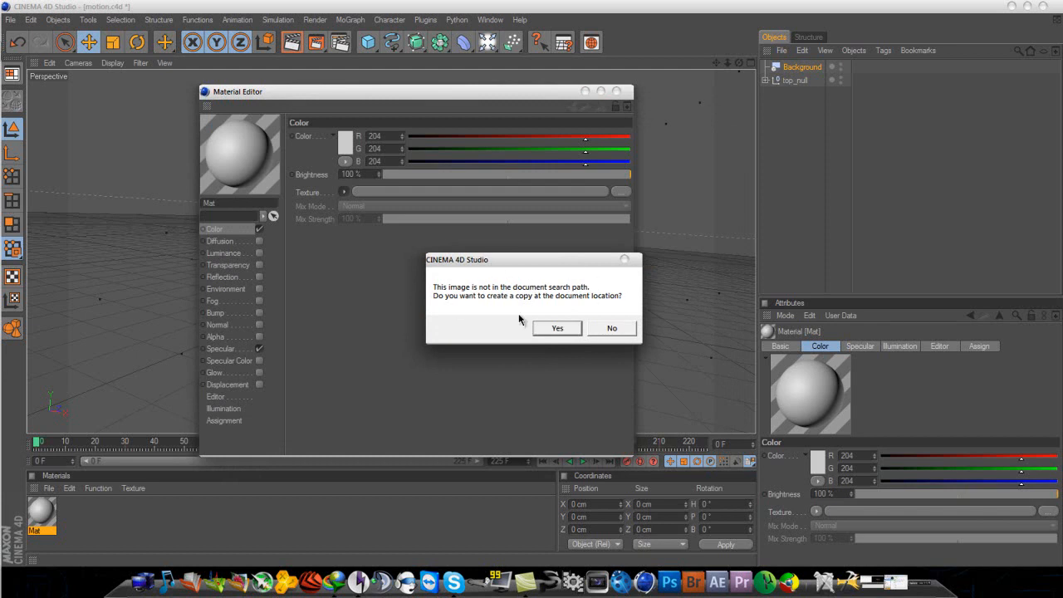
{"action": "left_click", "coordinate": [612, 328]}
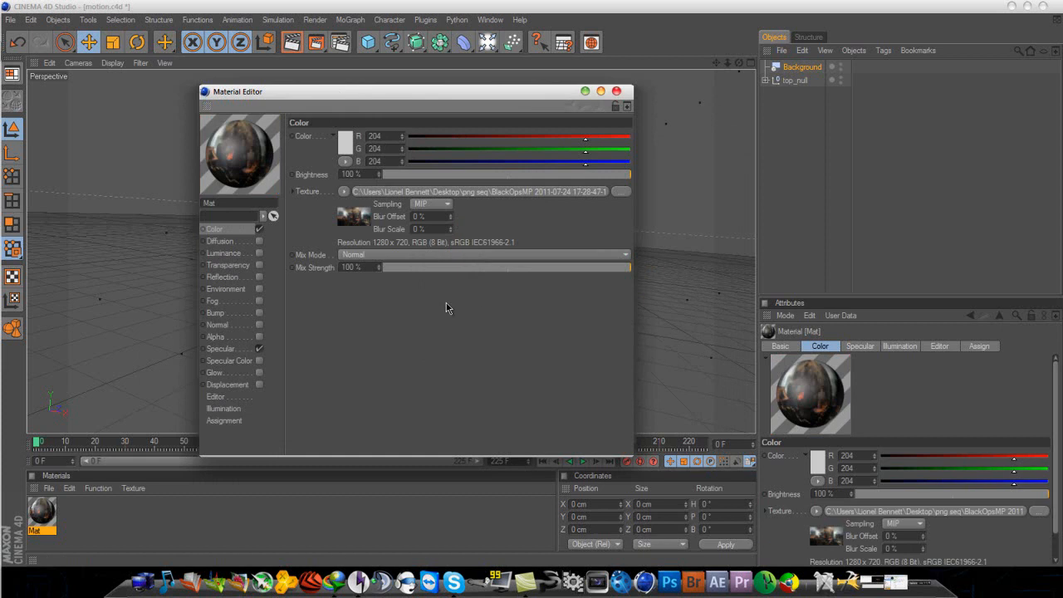
- Calculate the movie frame range in the texture's animation settings and close the Material Editor
{"action": "left_click", "coordinate": [498, 189]}
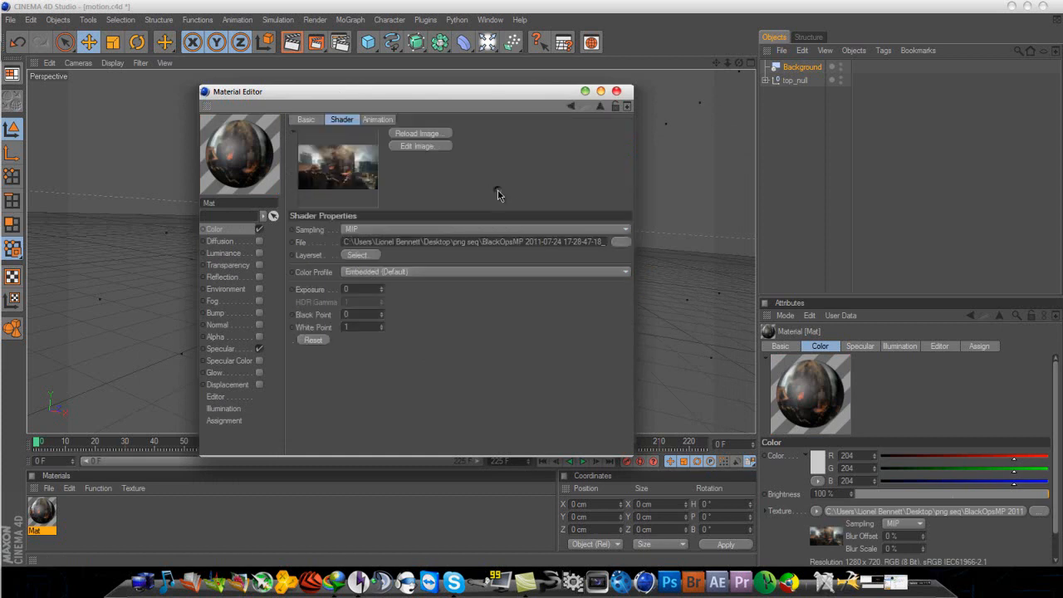
{"action": "left_click", "coordinate": [378, 120]}
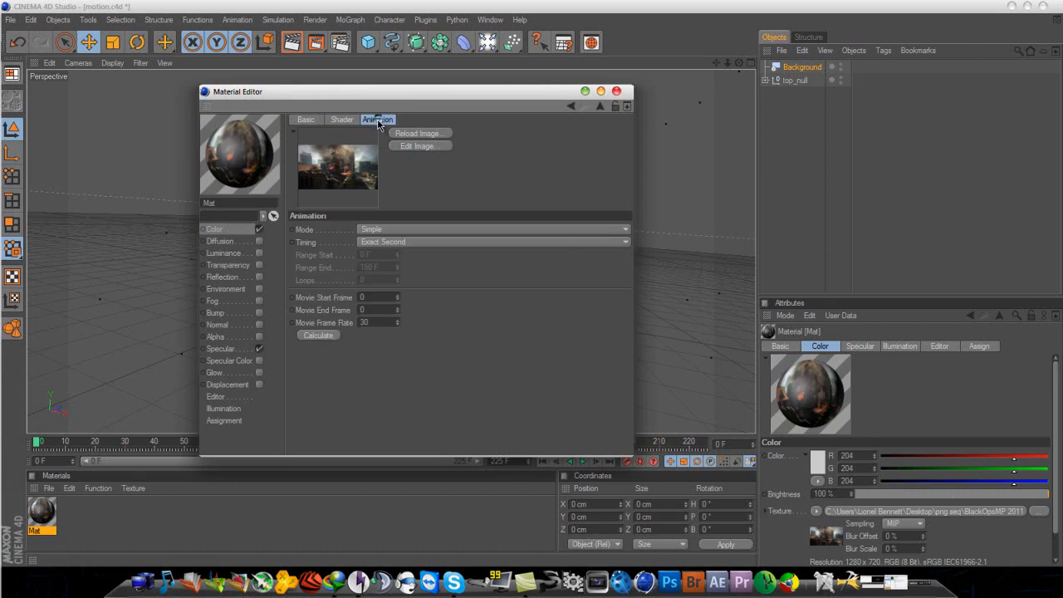
{"action": "left_click", "coordinate": [310, 336]}
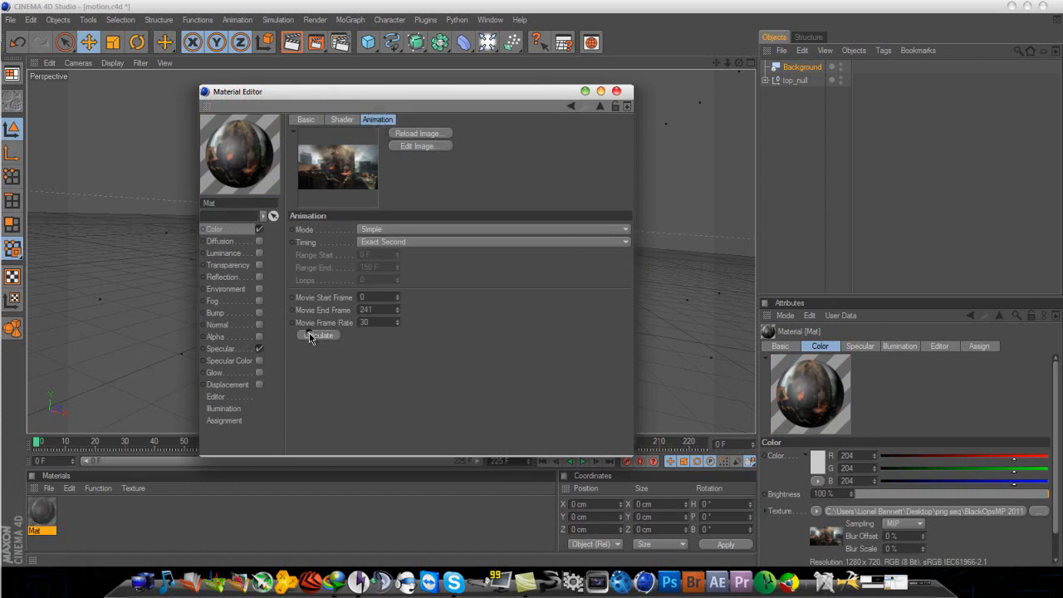
{"action": "left_click", "coordinate": [617, 92]}
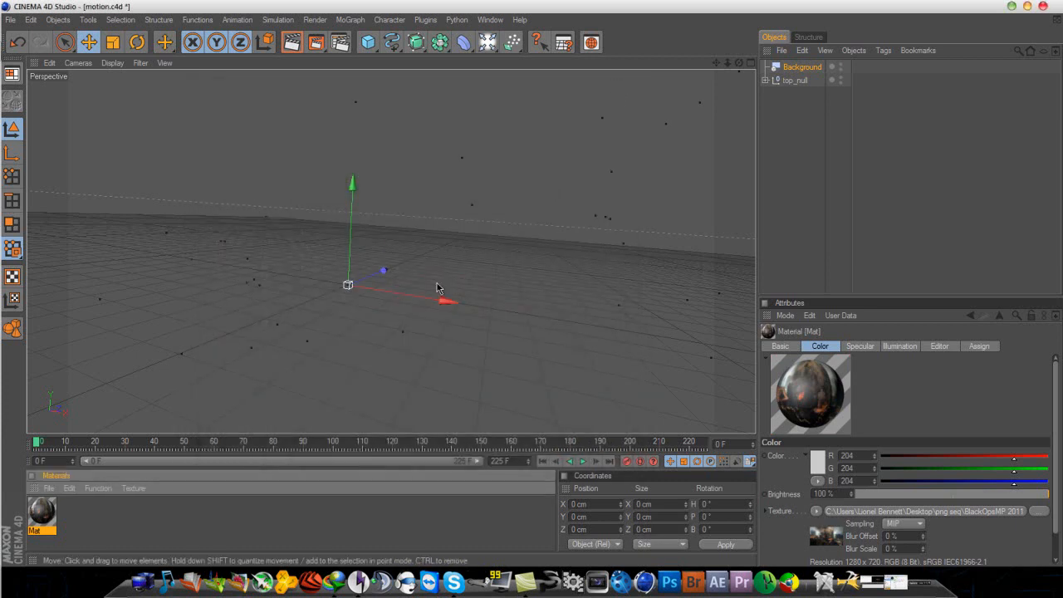
- Apply the image-sequence material to the Background object and scrub the timeline to frame 67
{"action": "left_click_drag", "start_coordinate": [46, 523], "coordinate": [802, 67]}
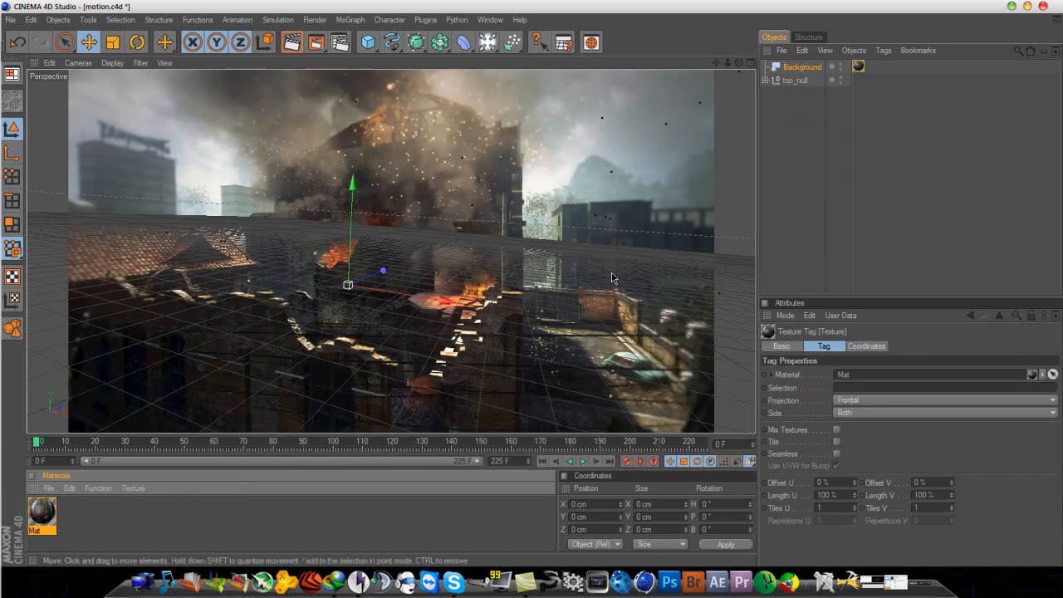
{"action": "left_click_drag", "start_coordinate": [36, 445], "coordinate": [235, 453]}
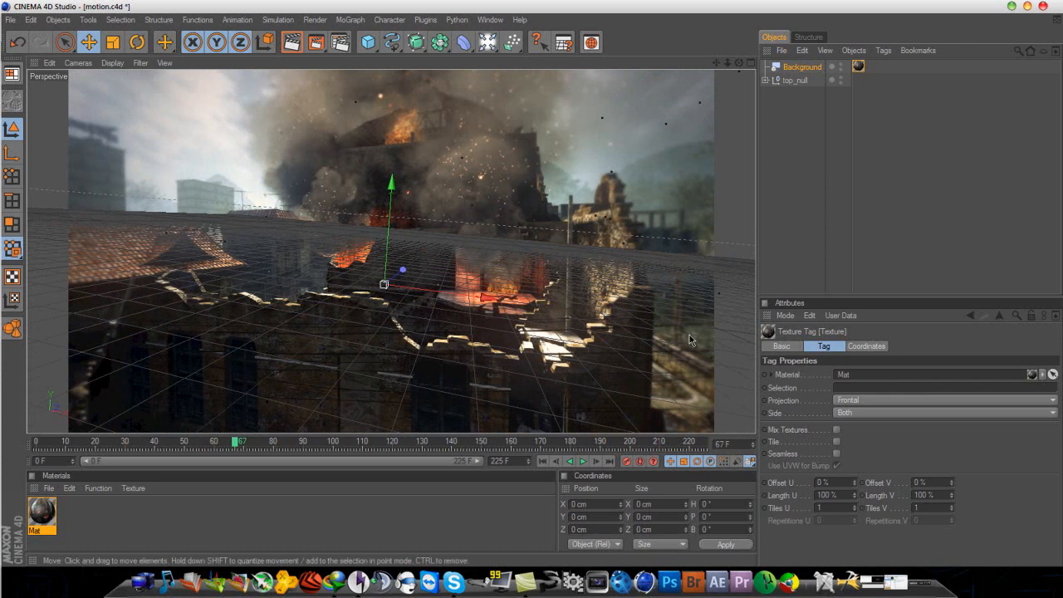
- Add a MoText object reading "Tutorial" and render a preview of the perspective view
{"action": "left_click", "coordinate": [356, 21]}
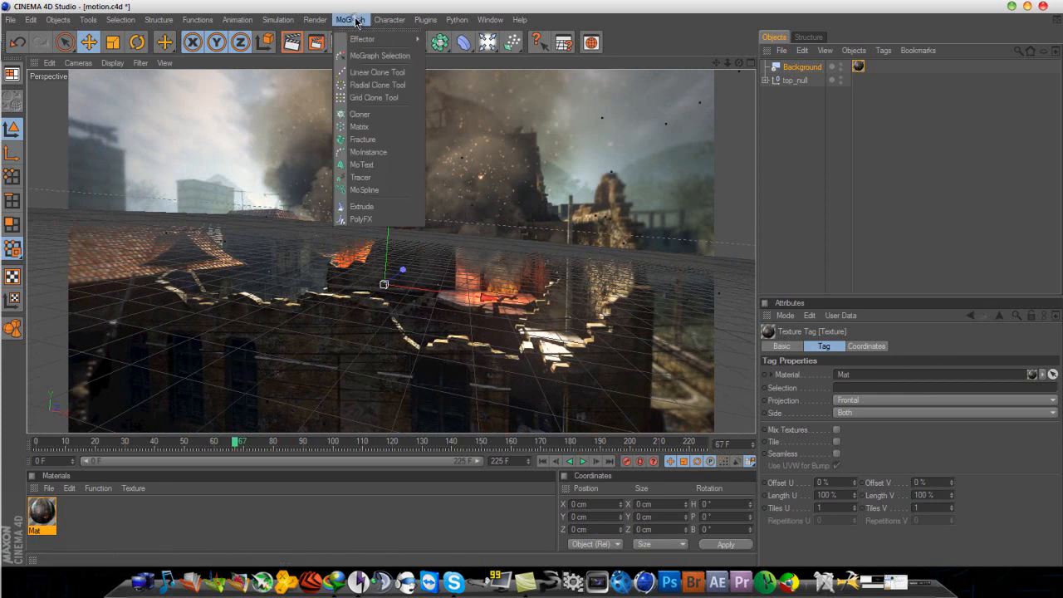
{"action": "left_click", "coordinate": [361, 165]}
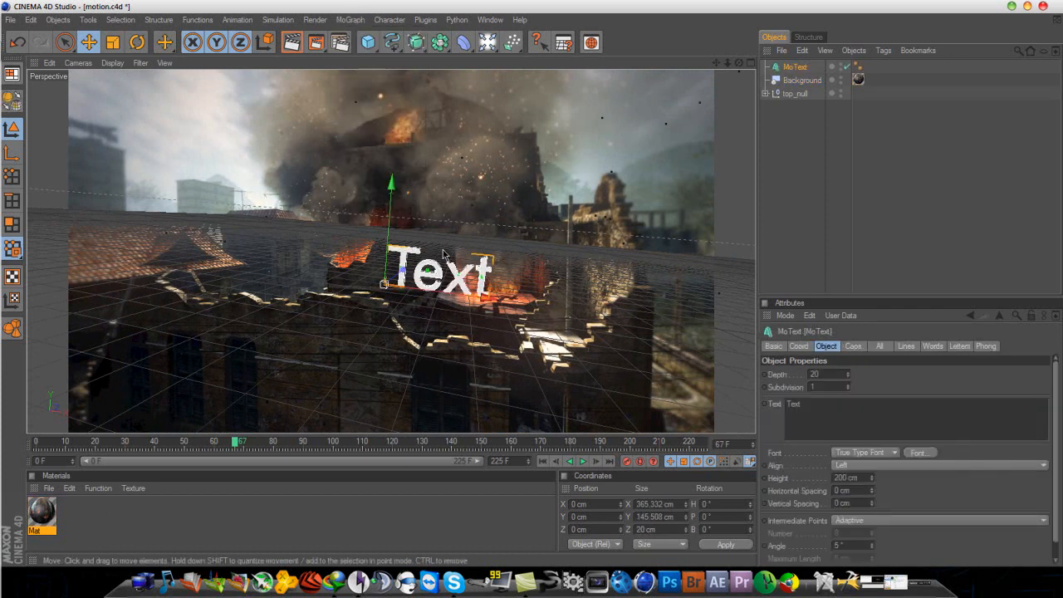
{"action": "left_click", "coordinate": [801, 408]}
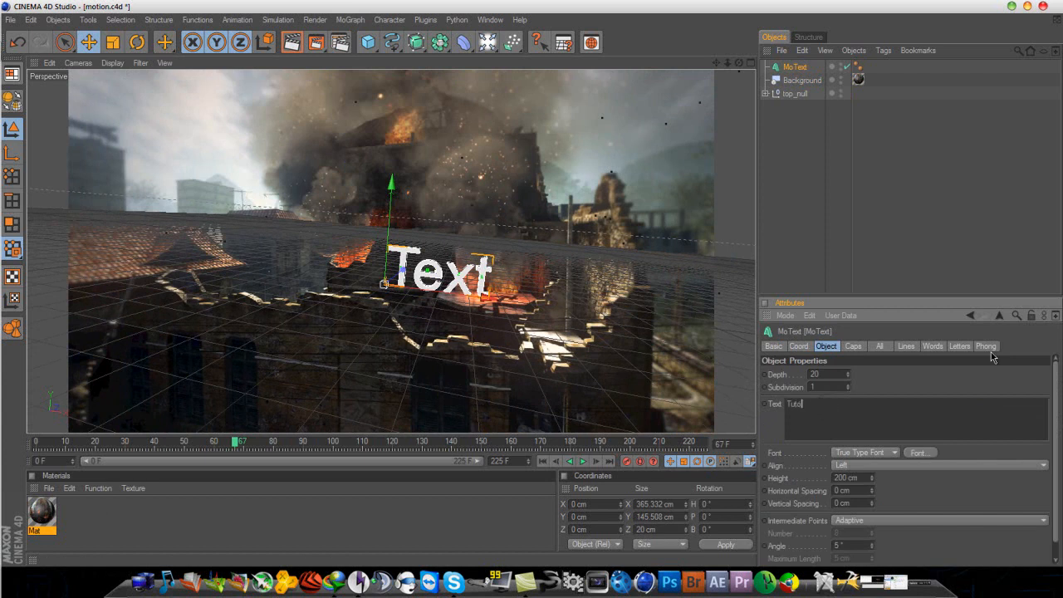
{"action": "left_click", "coordinate": [809, 186]}
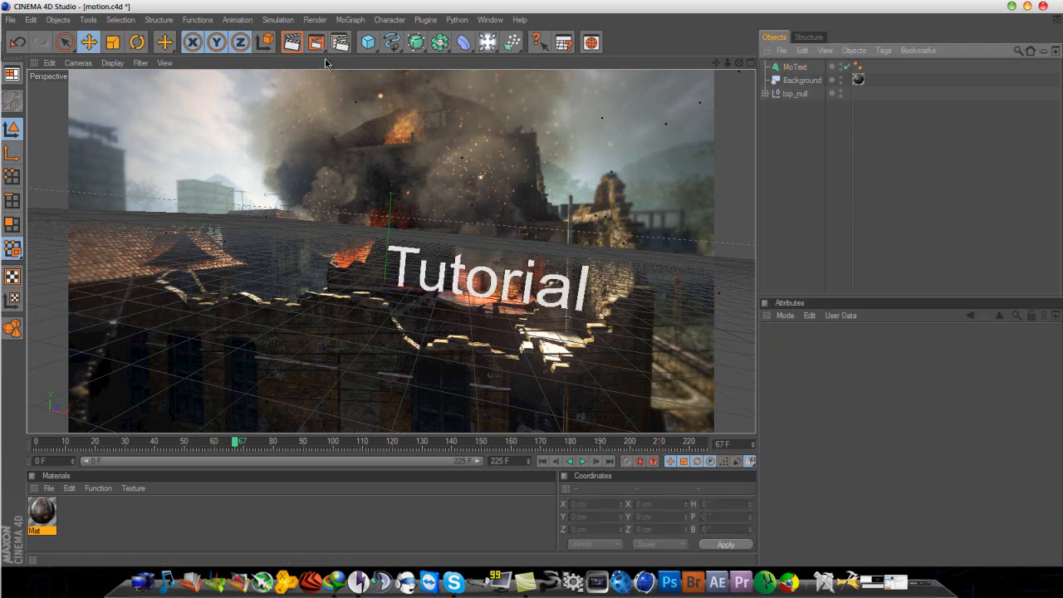
{"action": "left_click", "coordinate": [294, 42]}
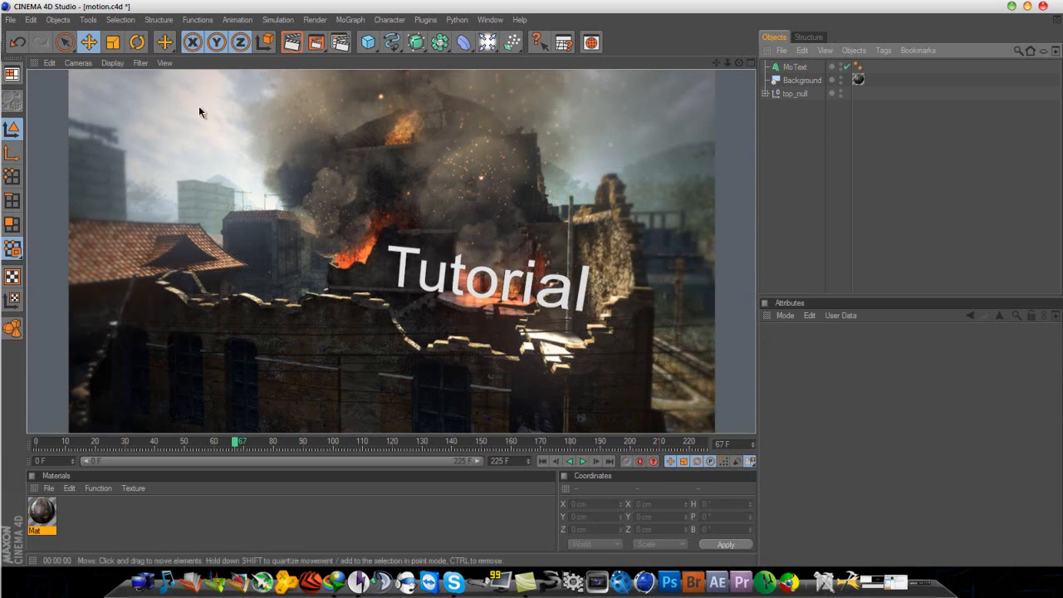
- Rotate the MoText object to a bank of about -7.5° and render a preview of the perspective view at frame 67
{"action": "left_click", "coordinate": [405, 263]}
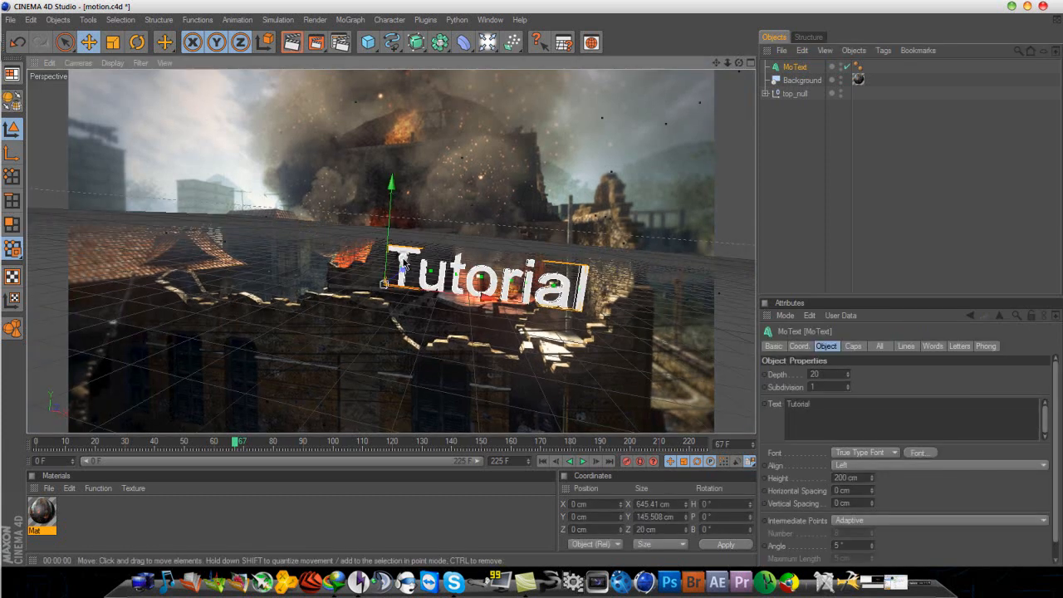
{"action": "left_click", "coordinate": [138, 42]}
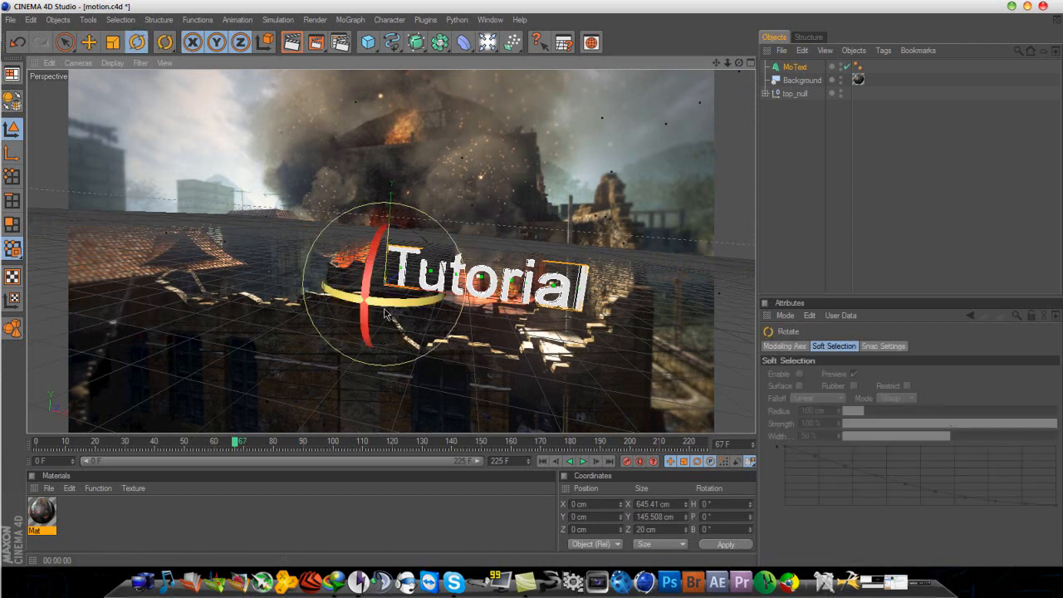
{"action": "left_click_drag", "start_coordinate": [446, 280], "coordinate": [444, 270]}
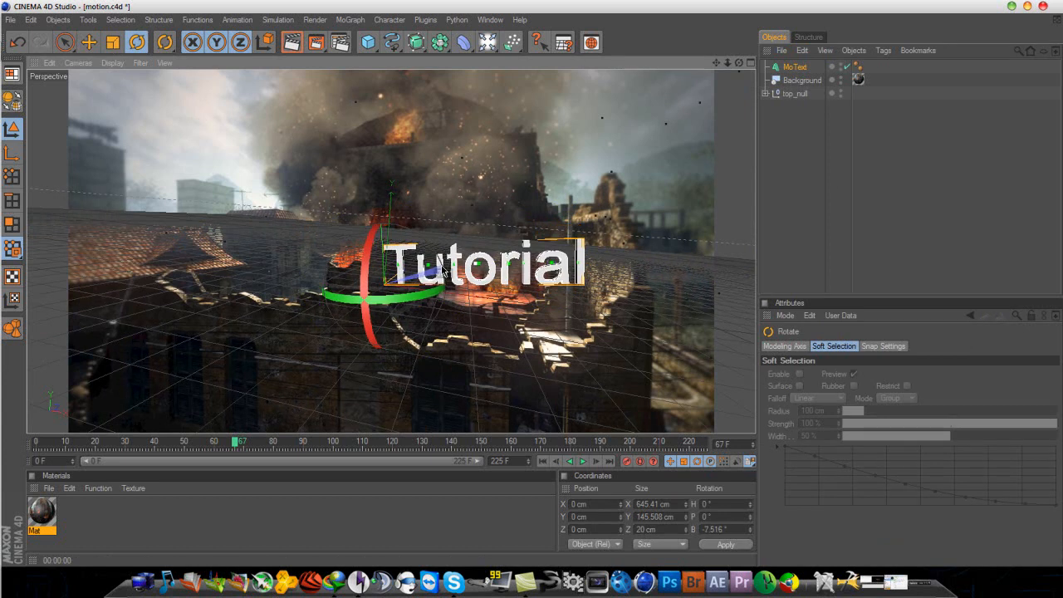
{"action": "key", "text": "ctrl+r"}
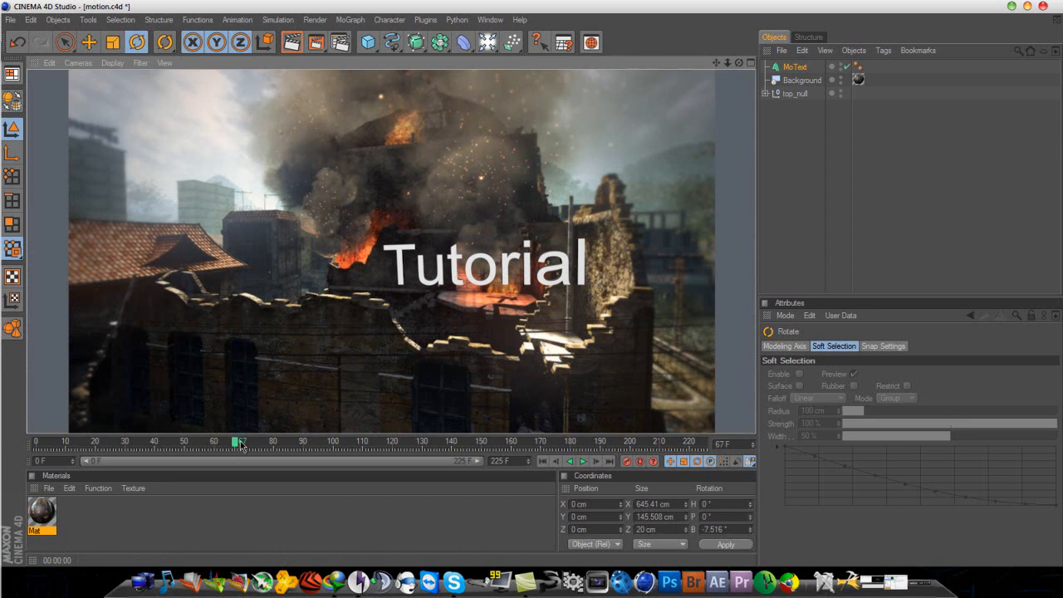
- At frame 112, rotate the MoText to a heading of about -9.2°, and render a preview at frame 116
{"action": "left_click_drag", "start_coordinate": [241, 446], "coordinate": [368, 446]}
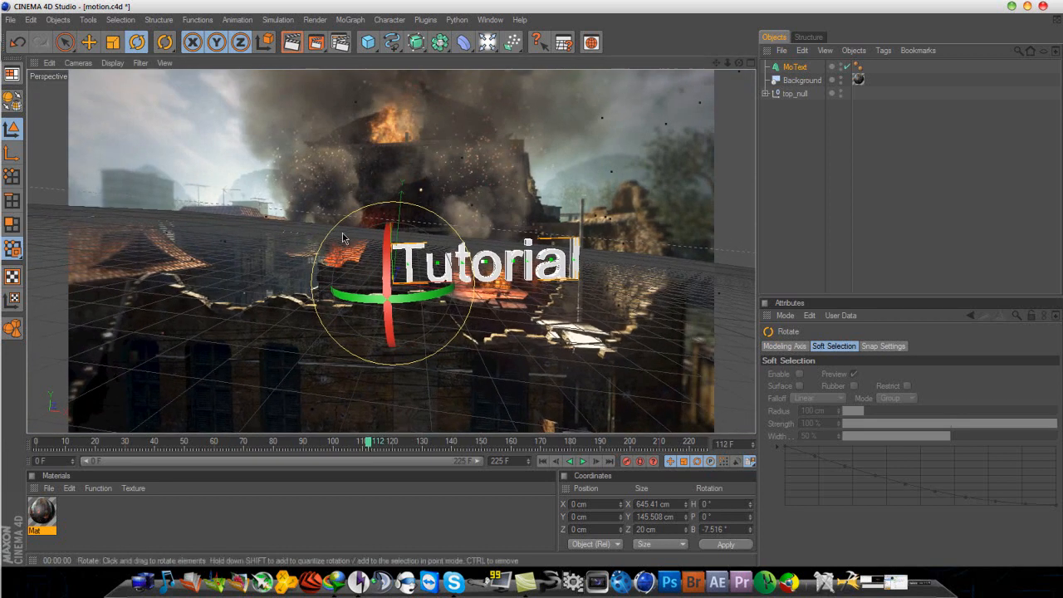
{"action": "left_click_drag", "start_coordinate": [446, 301], "coordinate": [434, 303]}
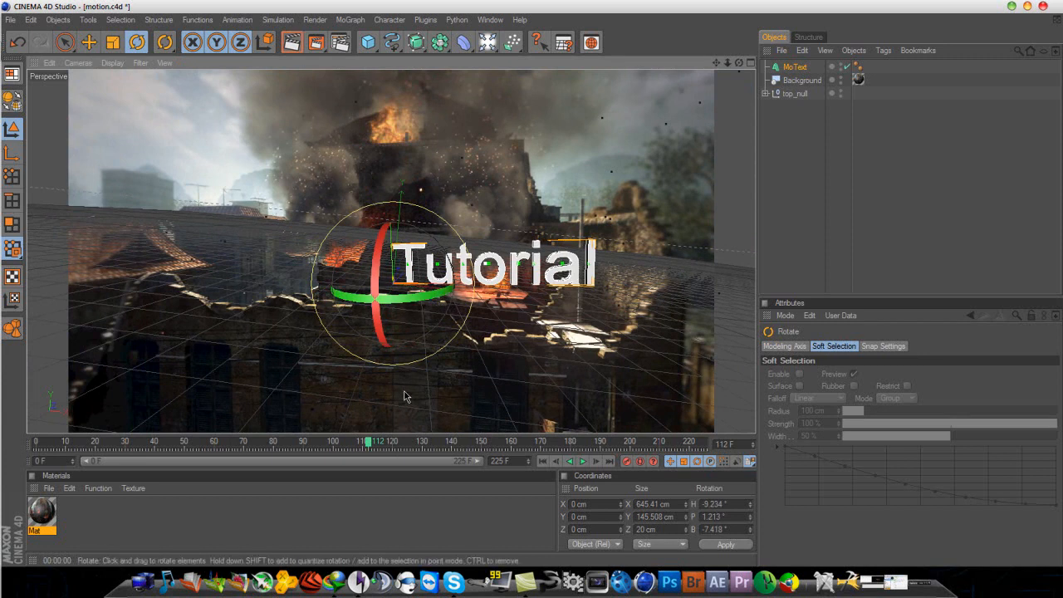
{"action": "left_click", "coordinate": [381, 441]}
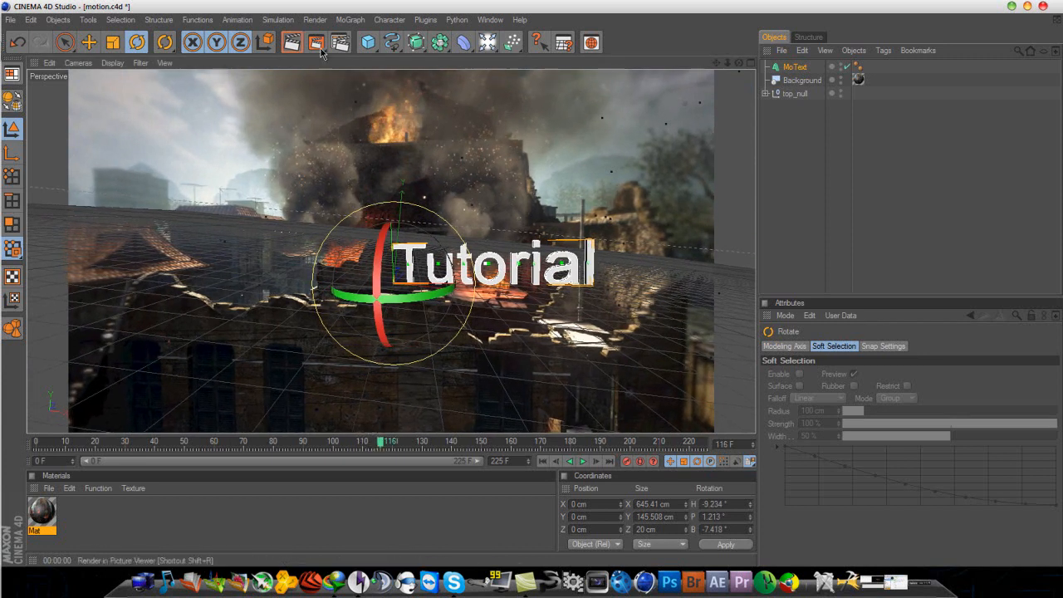
{"action": "left_click", "coordinate": [292, 44]}
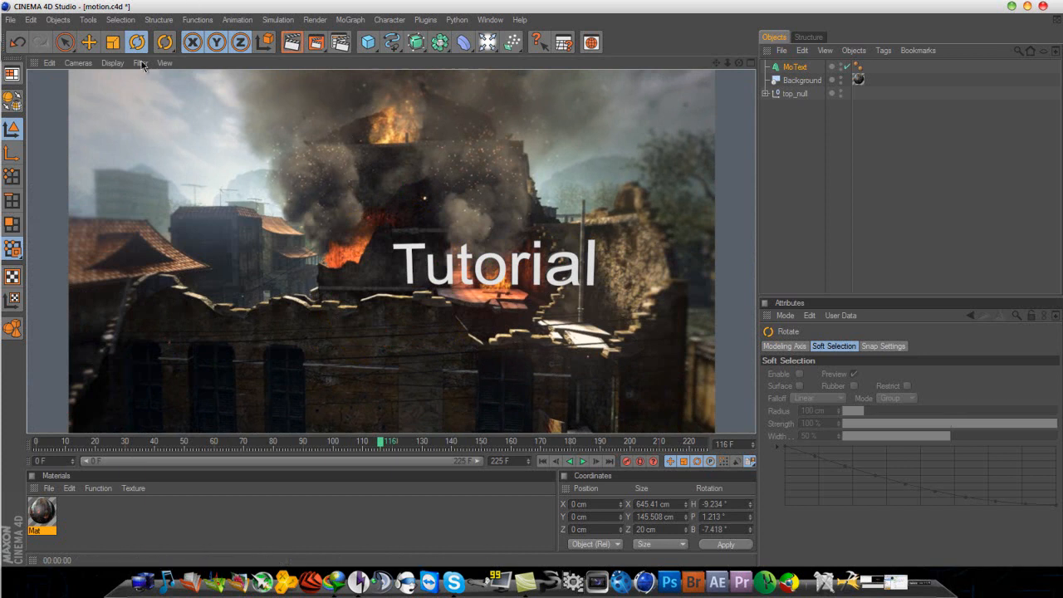
- Move the MoText to about X -298 cm, Y -39 cm, Z 49 cm and render a preview
{"action": "left_click", "coordinate": [412, 259]}
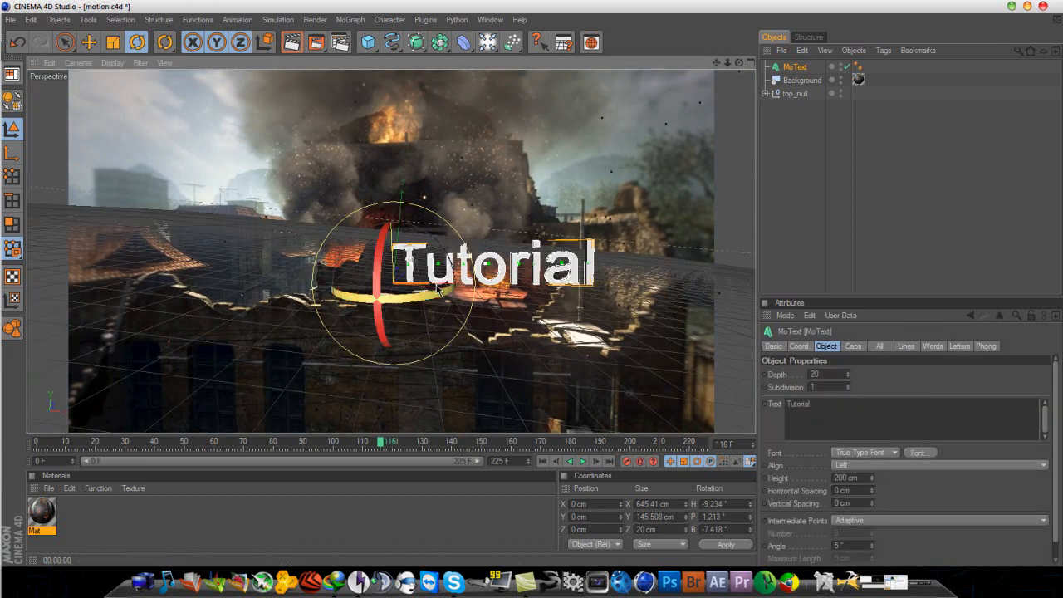
{"action": "left_click", "coordinate": [63, 45]}
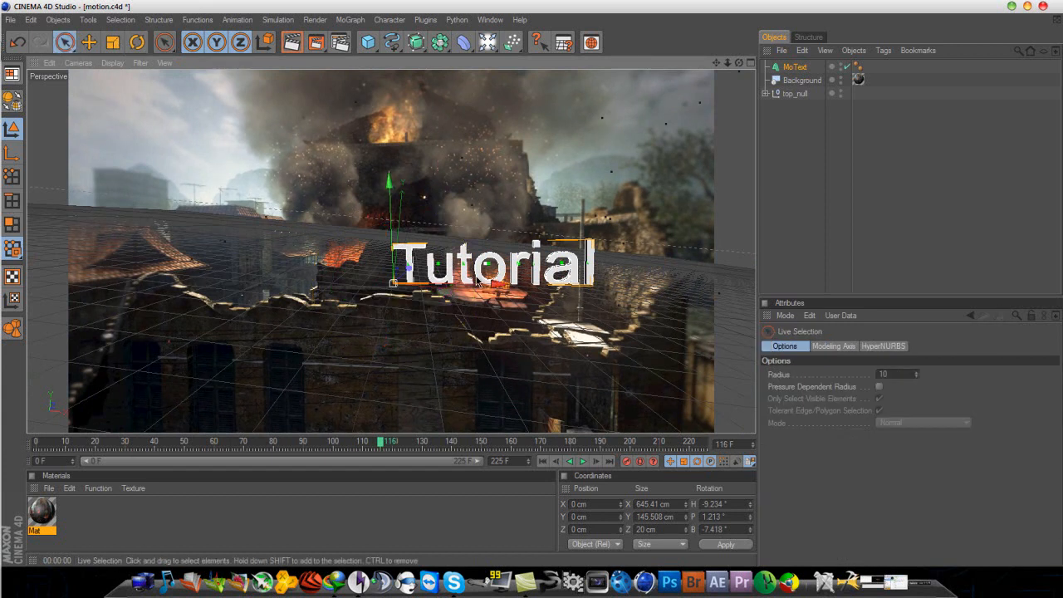
{"action": "left_click_drag", "start_coordinate": [496, 287], "coordinate": [420, 286]}
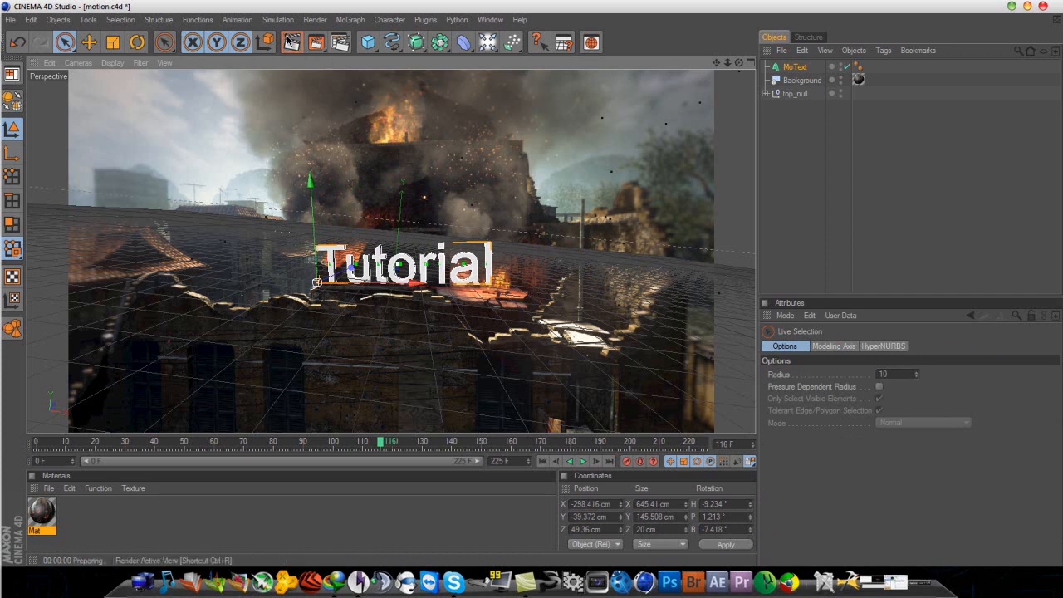
{"action": "left_click", "coordinate": [291, 42]}
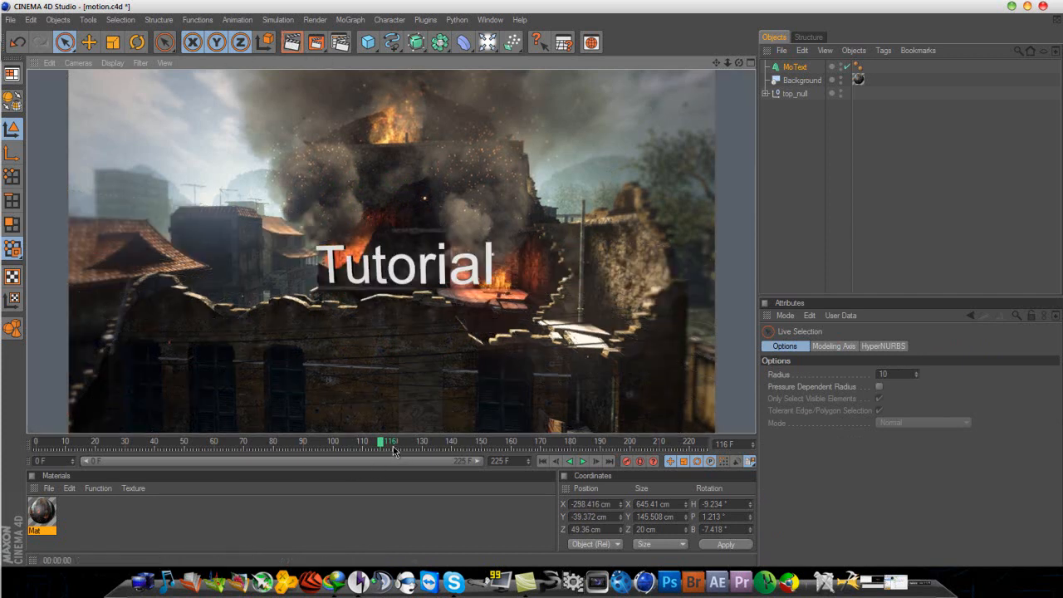
- Check the text's tracking by scrubbing the timeline and rendering previews at frames 135 and 144
{"action": "left_click_drag", "start_coordinate": [380, 444], "coordinate": [436, 444]}
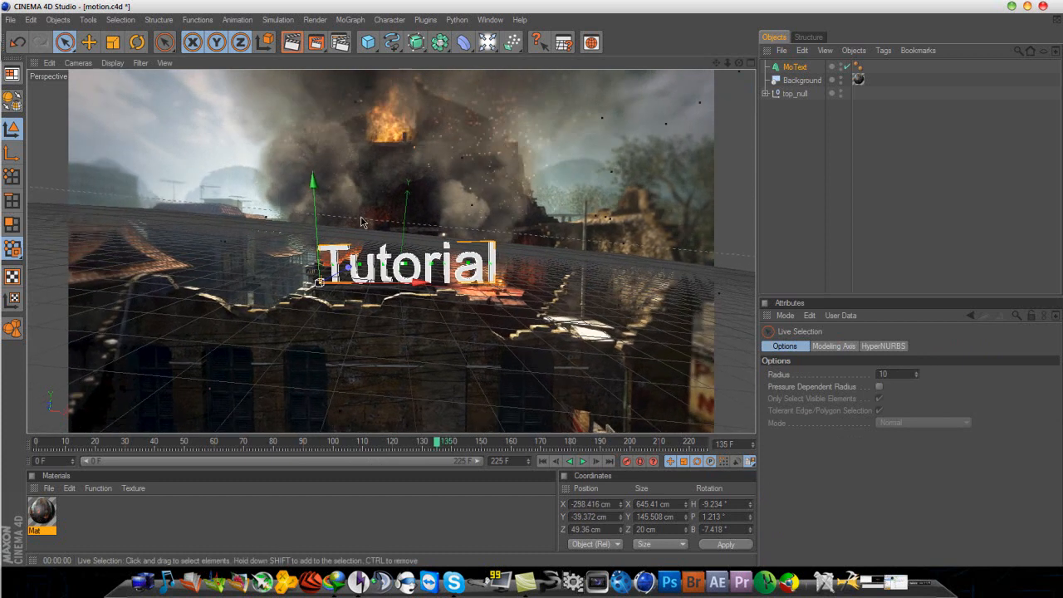
{"action": "left_click", "coordinate": [293, 43]}
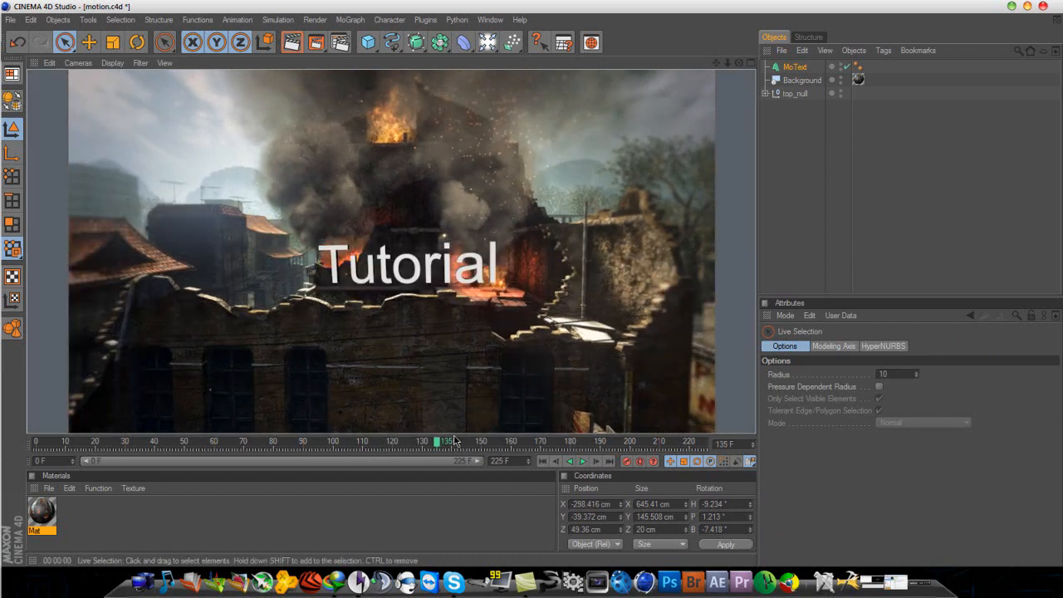
{"action": "left_click_drag", "start_coordinate": [435, 447], "coordinate": [61, 449]}
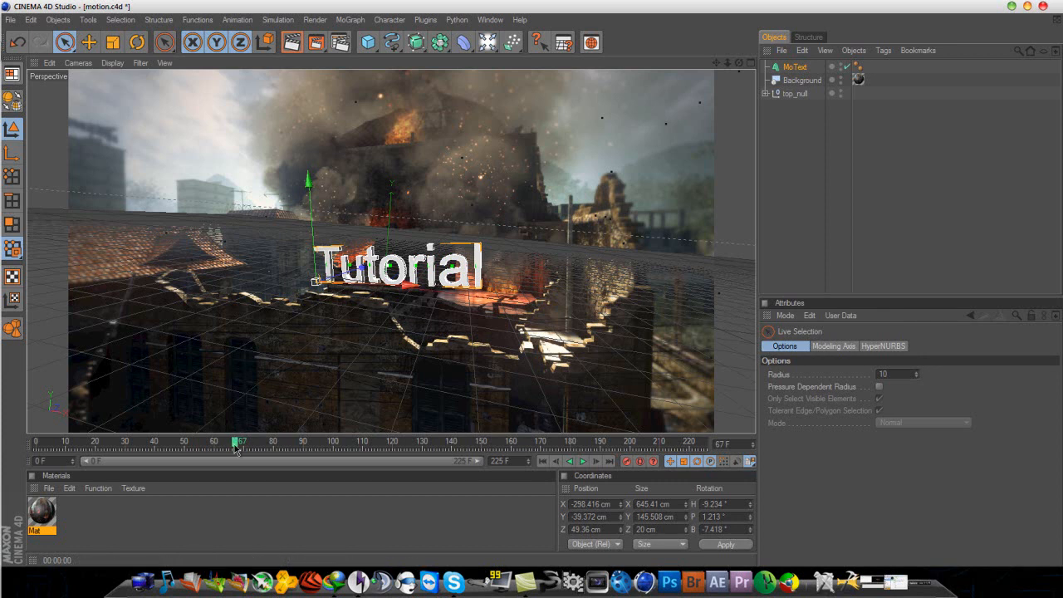
{"action": "left_click_drag", "start_coordinate": [235, 449], "coordinate": [462, 463]}
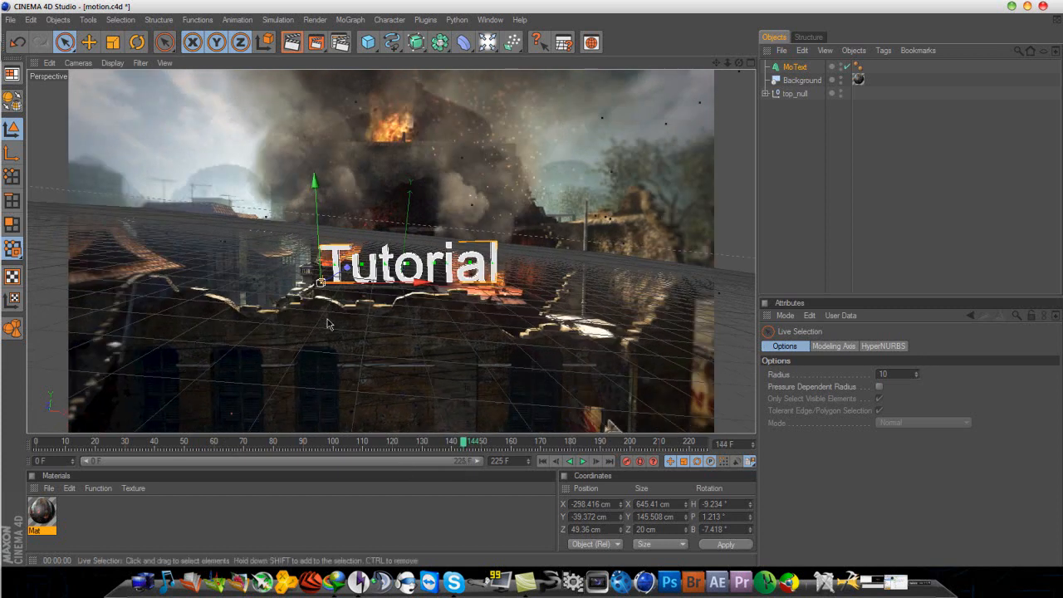
{"action": "key", "text": "ctrl+r"}
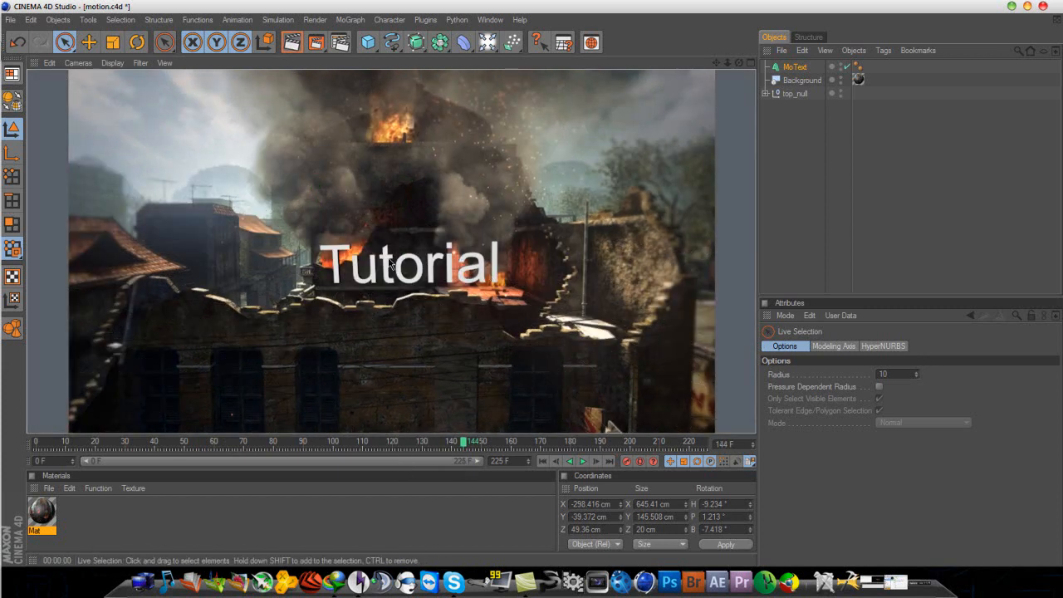
- Go to frame 35 and set the MoText's depth to 70
{"action": "left_click", "coordinate": [339, 260]}
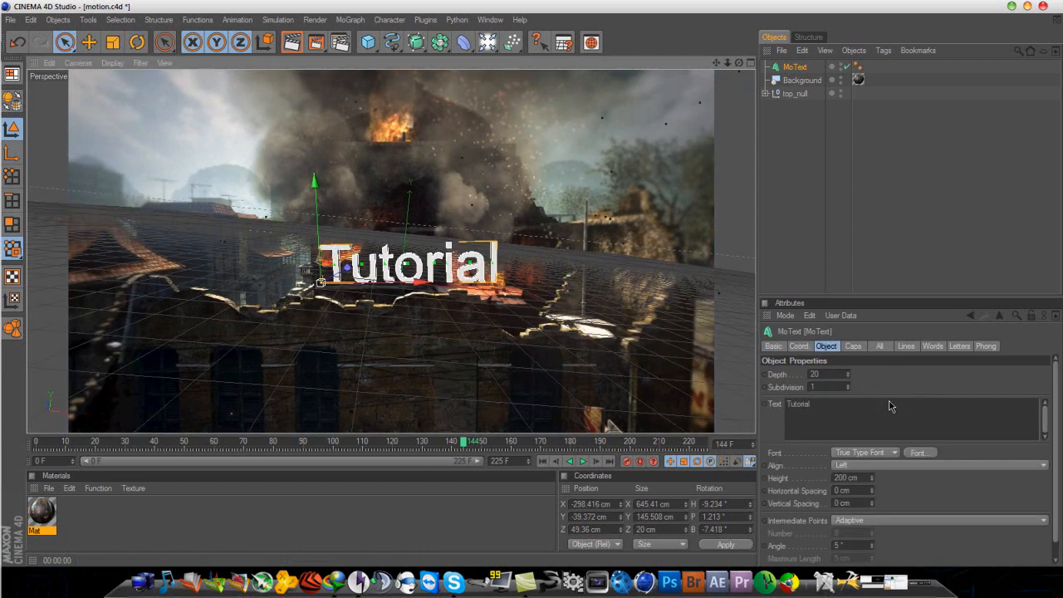
{"action": "left_click_drag", "start_coordinate": [467, 446], "coordinate": [139, 446]}
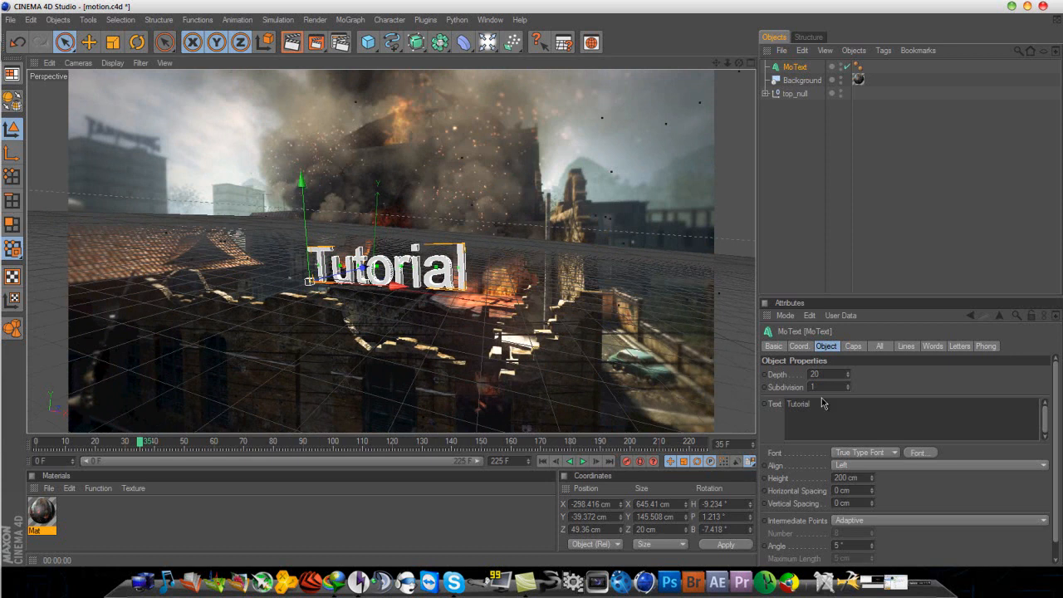
{"action": "left_click_drag", "start_coordinate": [848, 374], "coordinate": [848, 376]}
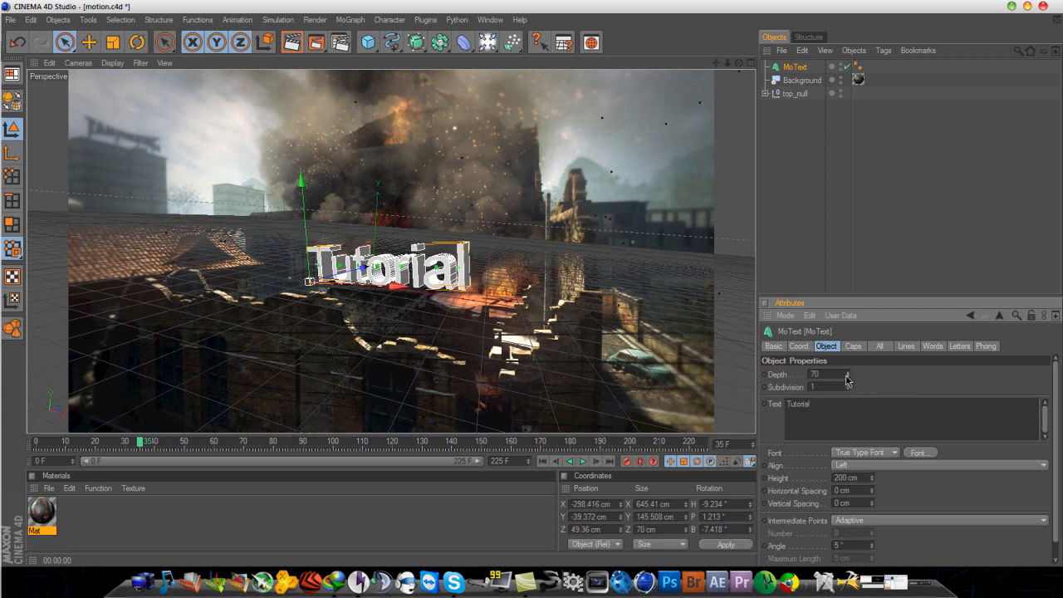
- Set both the start and end caps of the MoText to Fillet Cap and render a preview
{"action": "left_click", "coordinate": [853, 347]}
{"action": "left_click", "coordinate": [864, 375]}
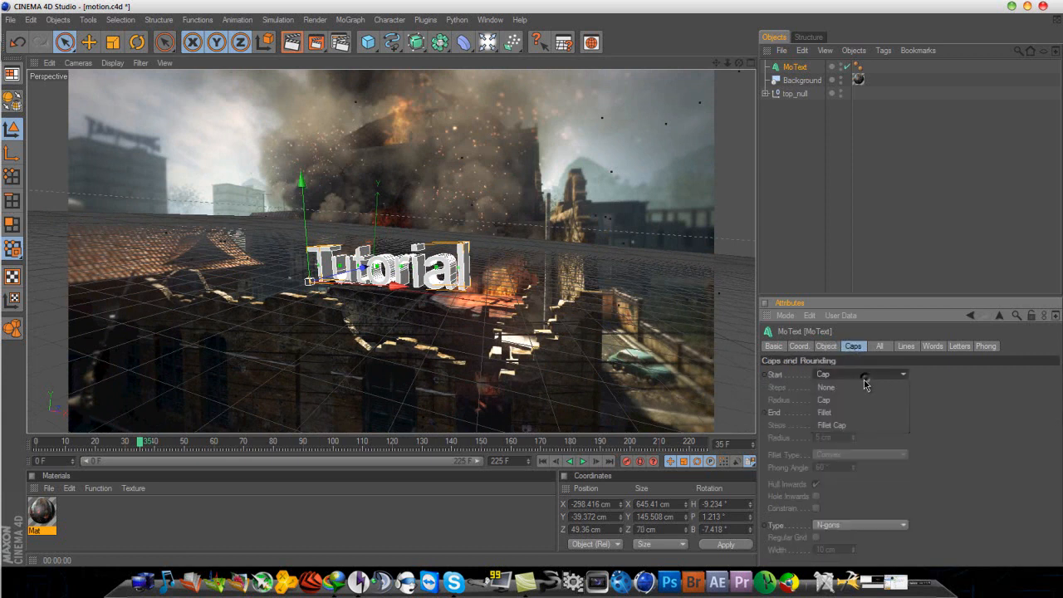
{"action": "left_click", "coordinate": [859, 425]}
{"action": "left_click", "coordinate": [861, 412]}
{"action": "left_click", "coordinate": [856, 459]}
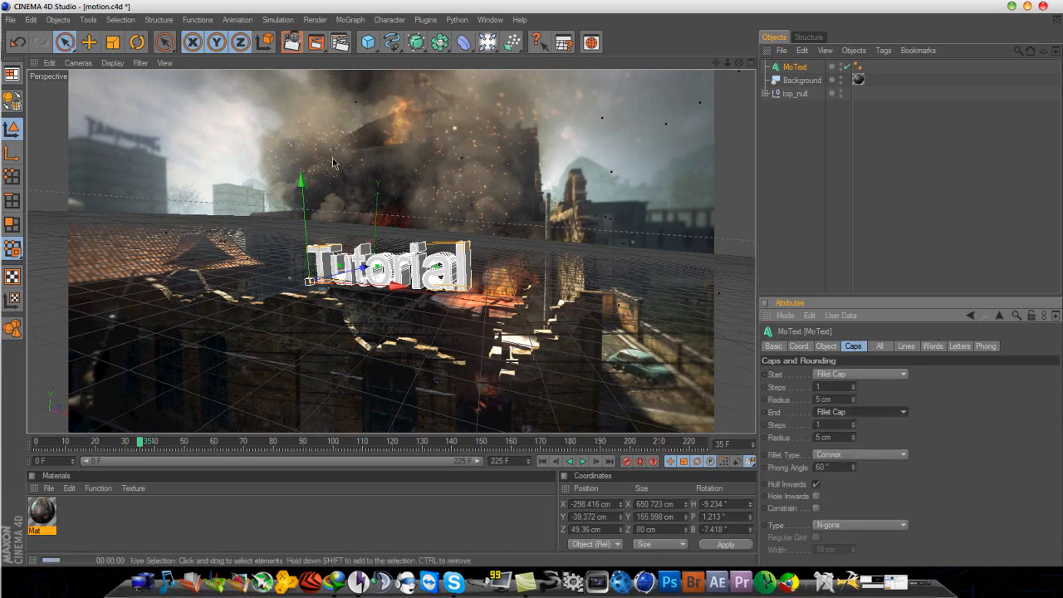
{"action": "left_click", "coordinate": [294, 41]}
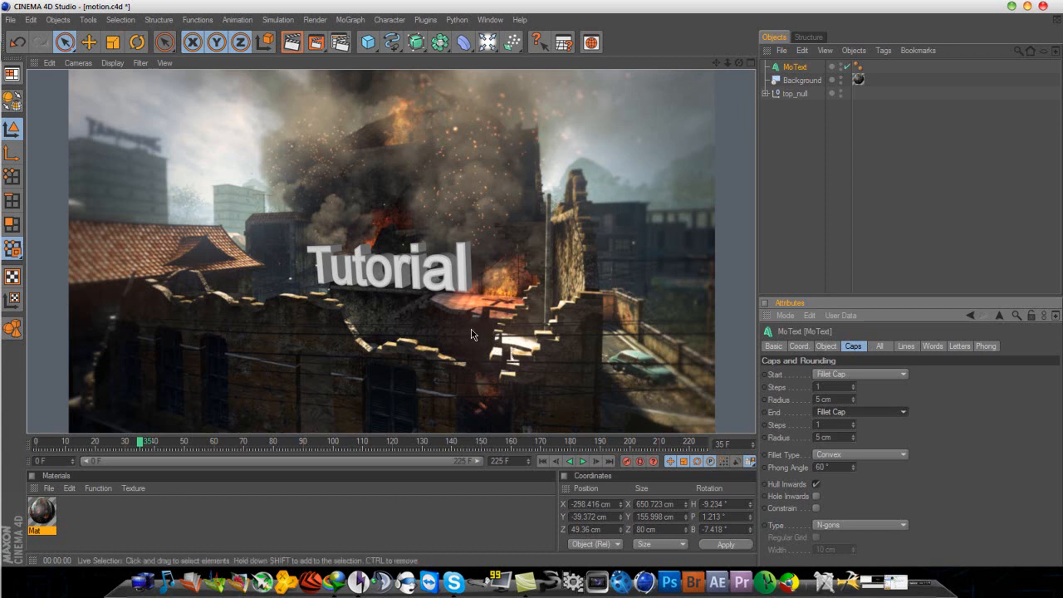
- Create a new material with a dark red color of RGB 76, 12, 12 and close the Material Editor
{"action": "double_click", "coordinate": [139, 505]}
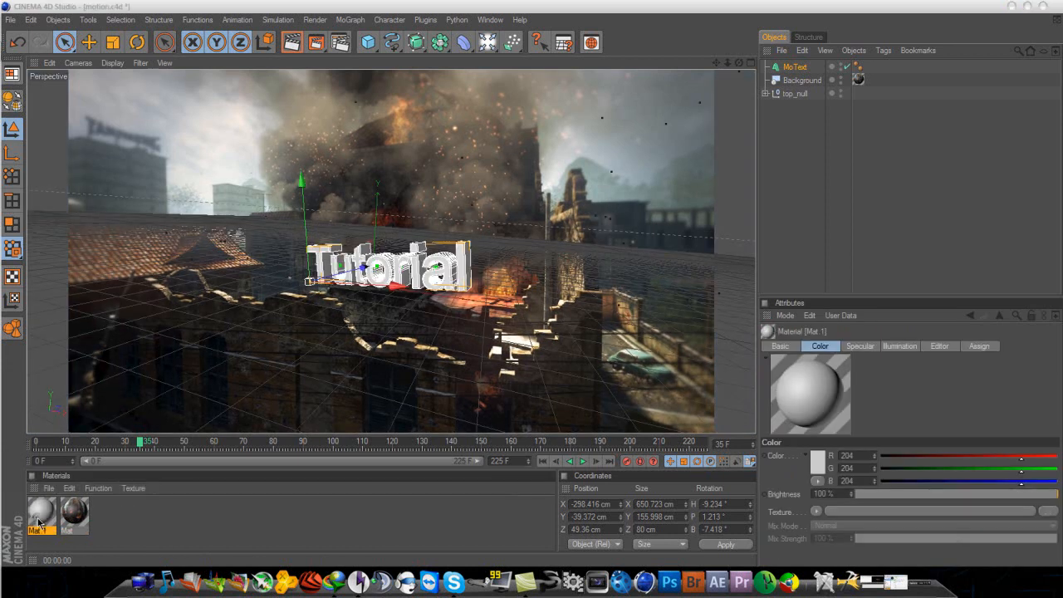
{"action": "double_click", "coordinate": [39, 524]}
{"action": "left_click", "coordinate": [349, 147]}
{"action": "mouse_move", "coordinate": [349, 148]}
{"action": "left_mouse_down"}
{"action": "mouse_move", "coordinate": [330, 151]}
{"action": "mouse_move", "coordinate": [342, 154]}
{"action": "left_mouse_up"}
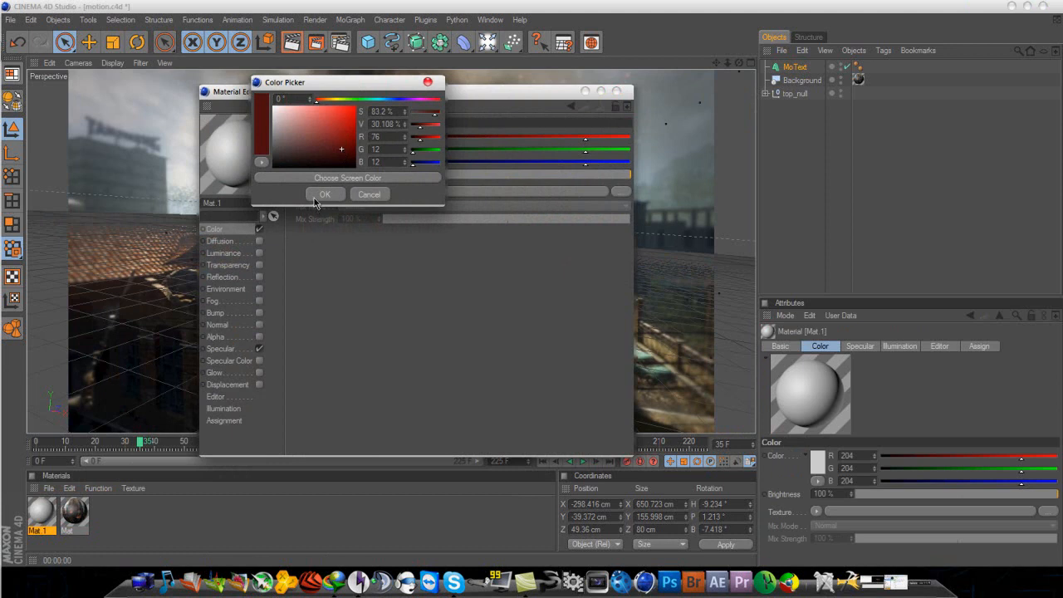
{"action": "left_click", "coordinate": [316, 193]}
{"action": "left_click", "coordinate": [616, 91]}
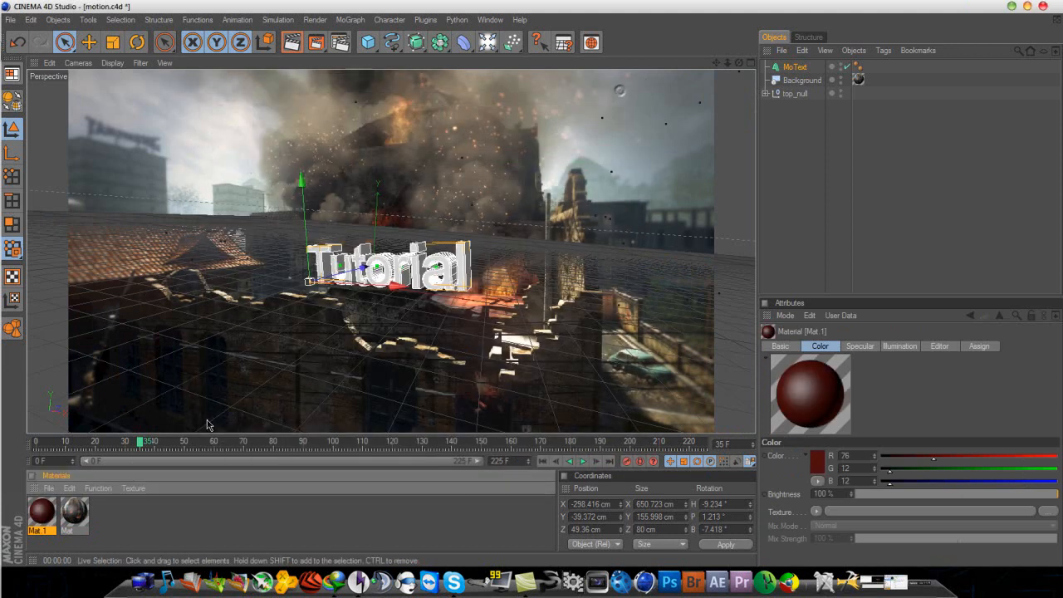
- Apply the dark red material to the MoText and render previews at frames 35 and 165
{"action": "left_click_drag", "start_coordinate": [43, 515], "coordinate": [801, 67]}
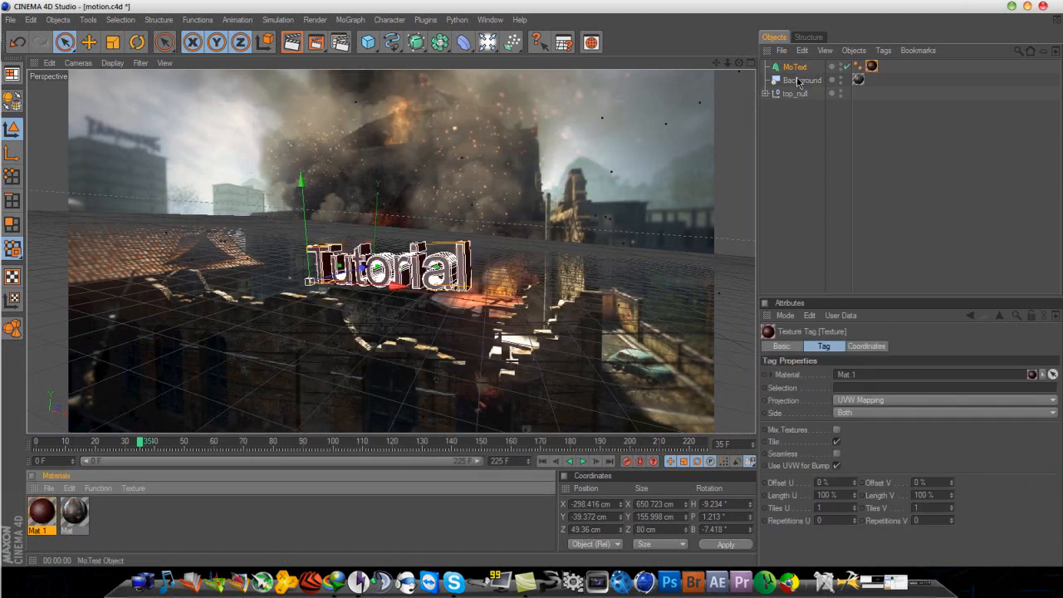
{"action": "left_click", "coordinate": [293, 42]}
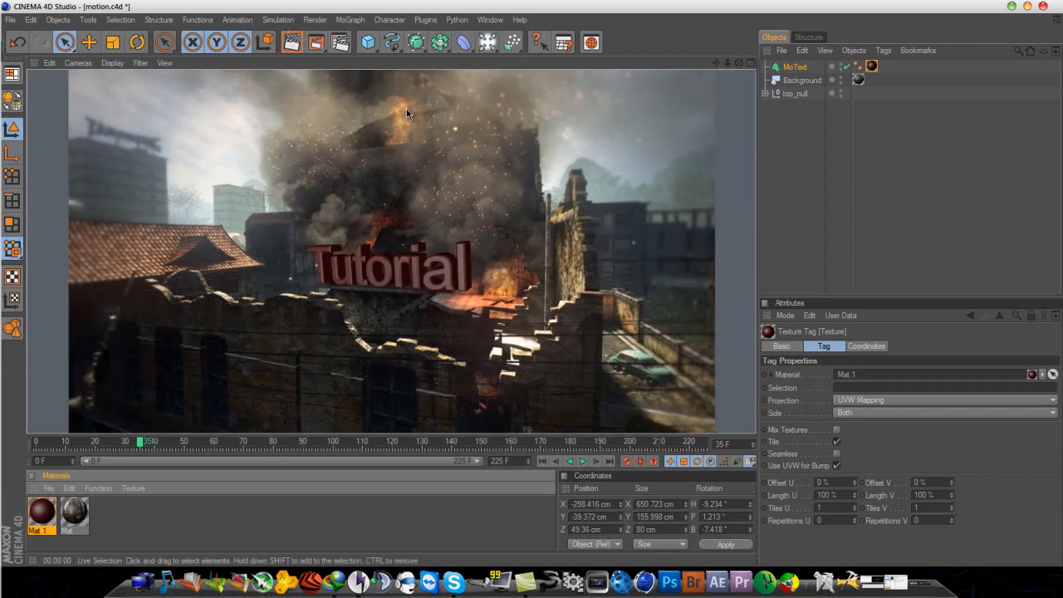
{"action": "left_click_drag", "start_coordinate": [146, 451], "coordinate": [525, 442]}
{"action": "left_click", "coordinate": [432, 266]}
{"action": "left_click", "coordinate": [288, 41]}
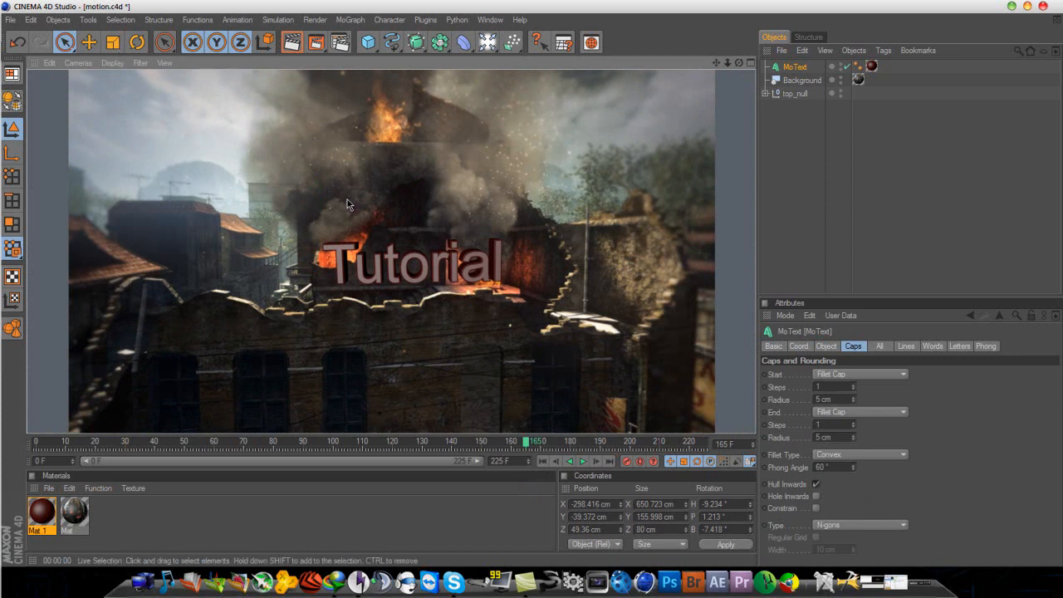
- Rotate the MoText to about -6° heading, 0.8° pitch and -6.1° bank, and render previews at frames 165 and 10
{"action": "left_click", "coordinate": [341, 260]}
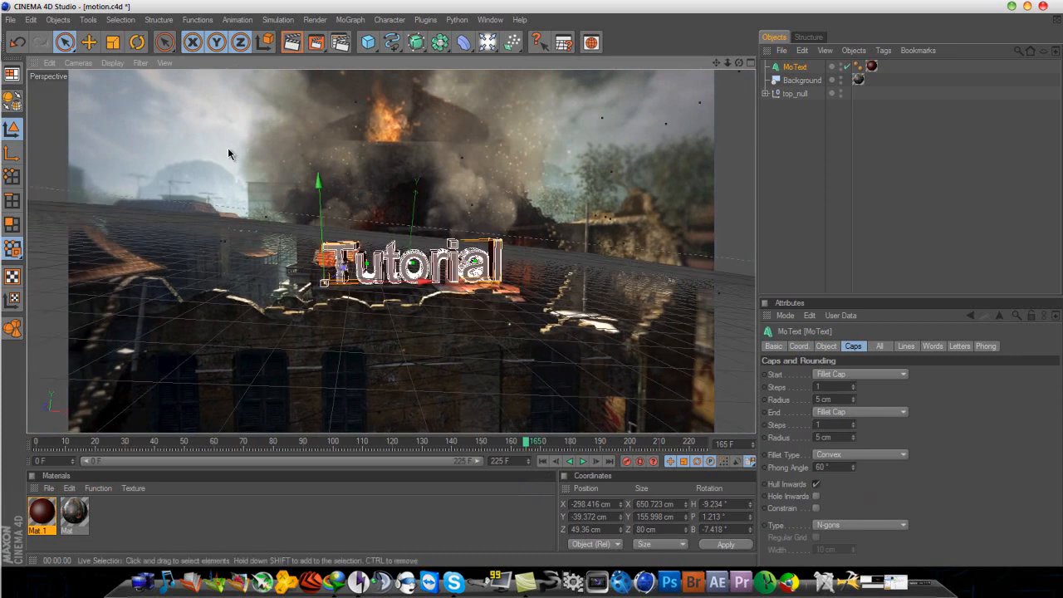
{"action": "left_click", "coordinate": [137, 41]}
{"action": "left_click_drag", "start_coordinate": [359, 301], "coordinate": [352, 296]}
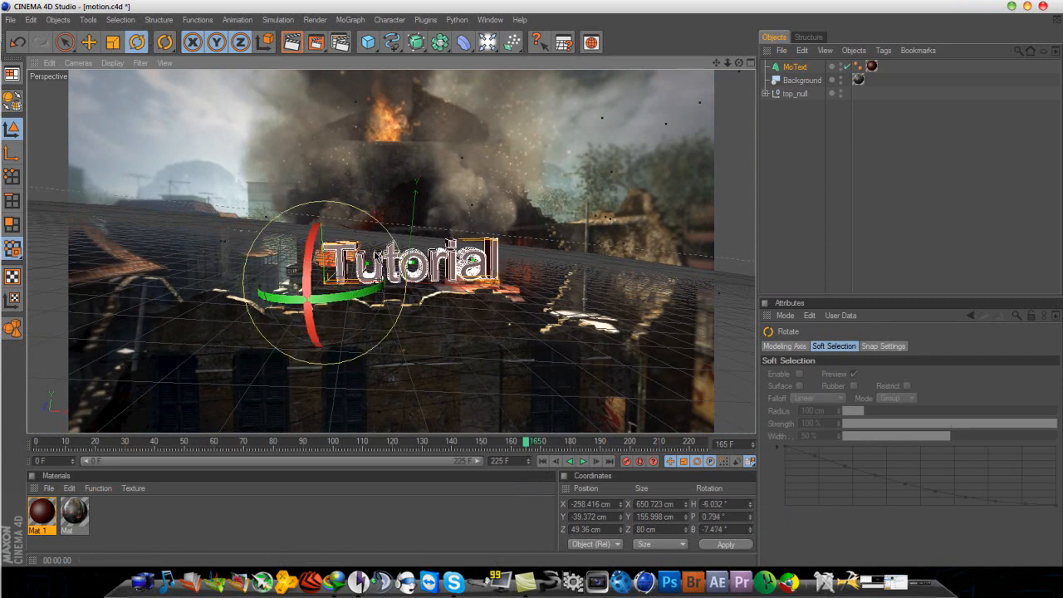
{"action": "left_click_drag", "start_coordinate": [376, 255], "coordinate": [378, 256]}
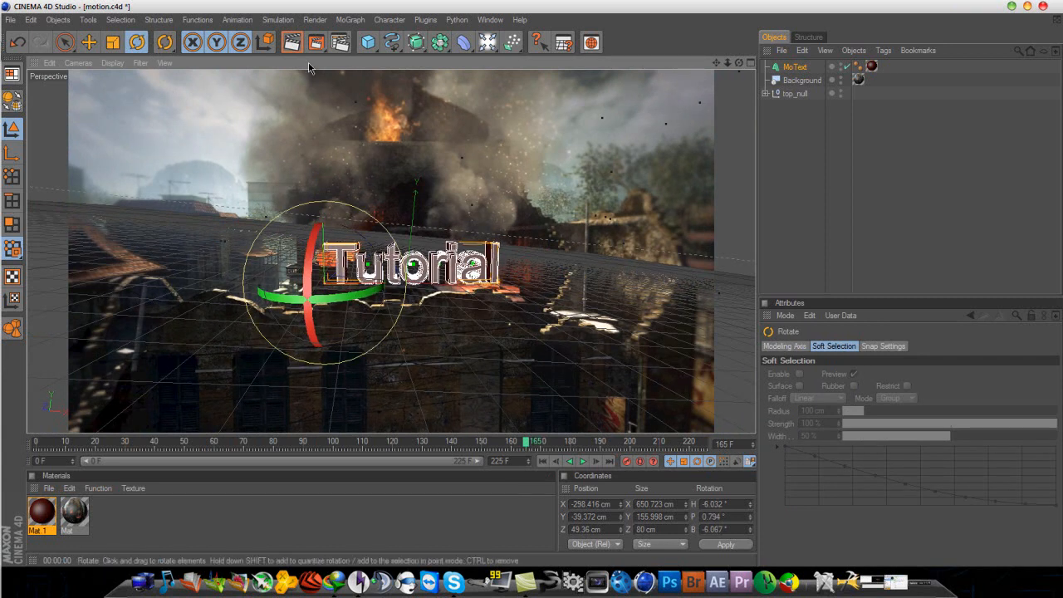
{"action": "left_click", "coordinate": [290, 44]}
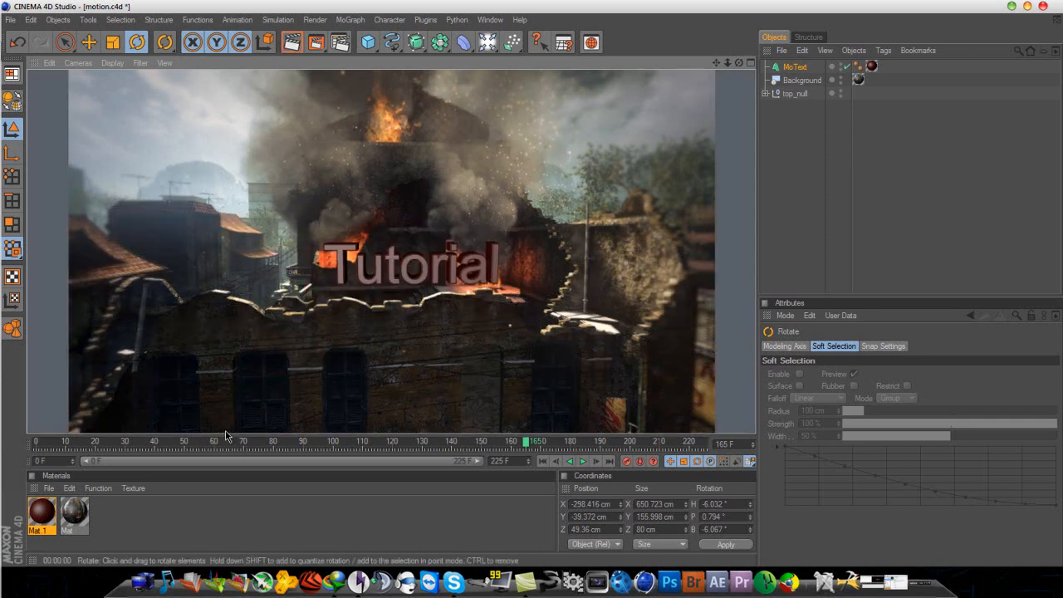
{"action": "left_click_drag", "start_coordinate": [511, 456], "coordinate": [68, 463]}
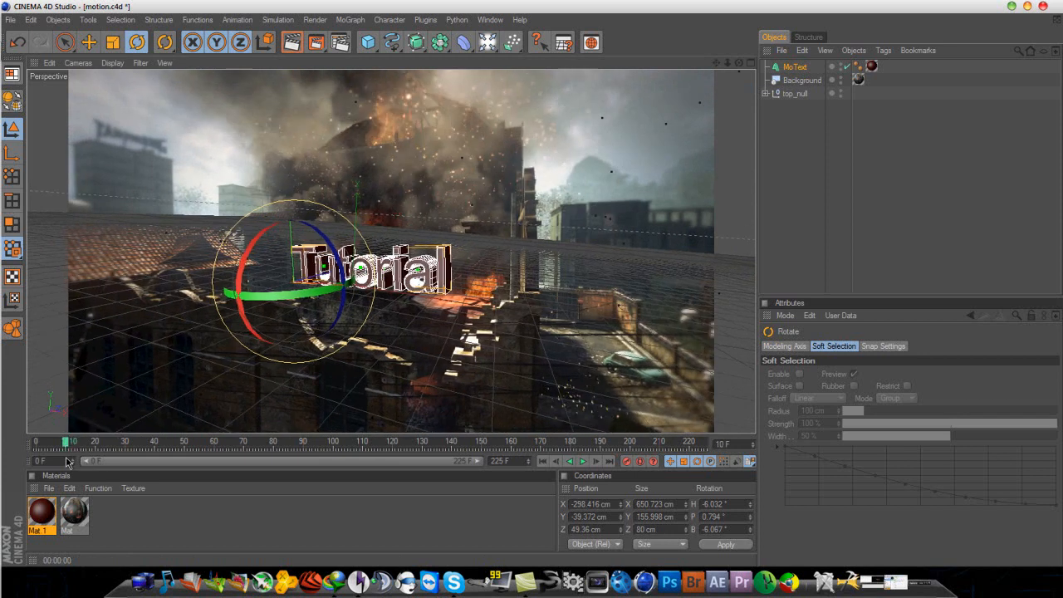
{"action": "left_click", "coordinate": [290, 44]}
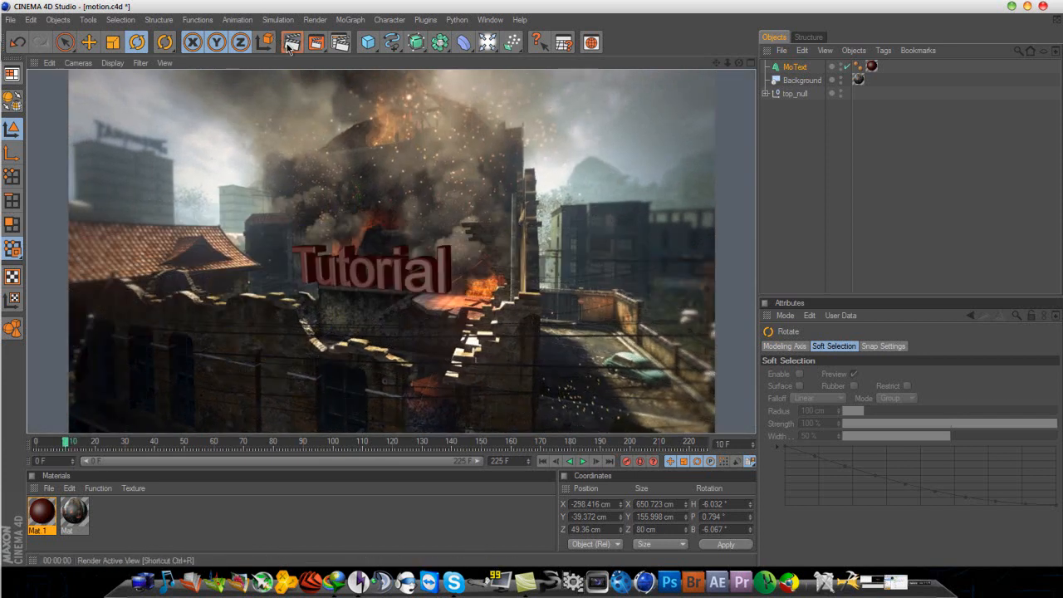
- Move the MoText along its X axis to about X -417 cm and render a preview
{"action": "left_click", "coordinate": [413, 282]}
{"action": "left_click", "coordinate": [69, 45]}
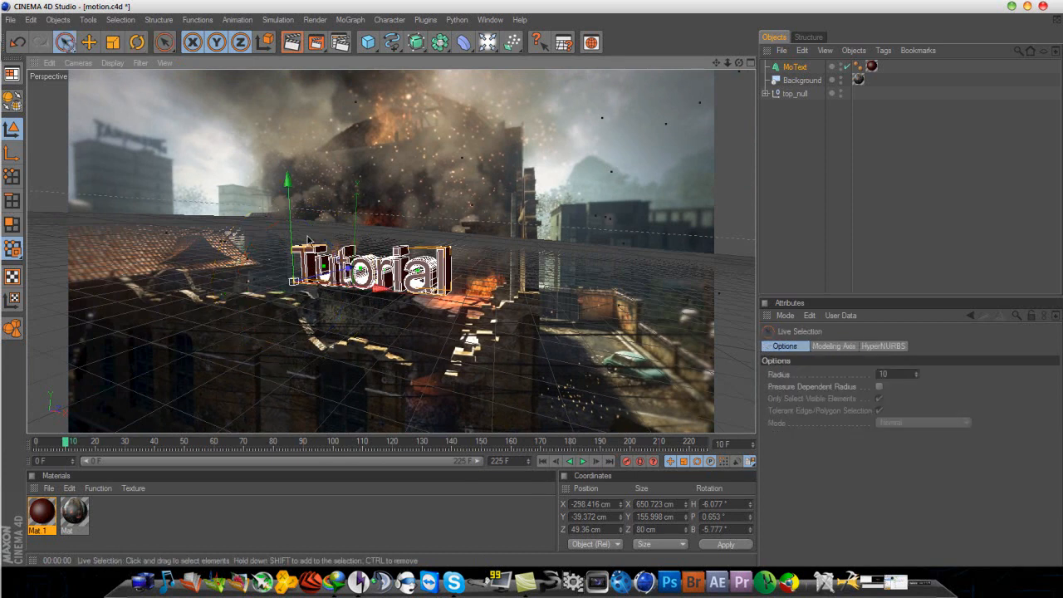
{"action": "left_click_drag", "start_coordinate": [382, 289], "coordinate": [357, 288]}
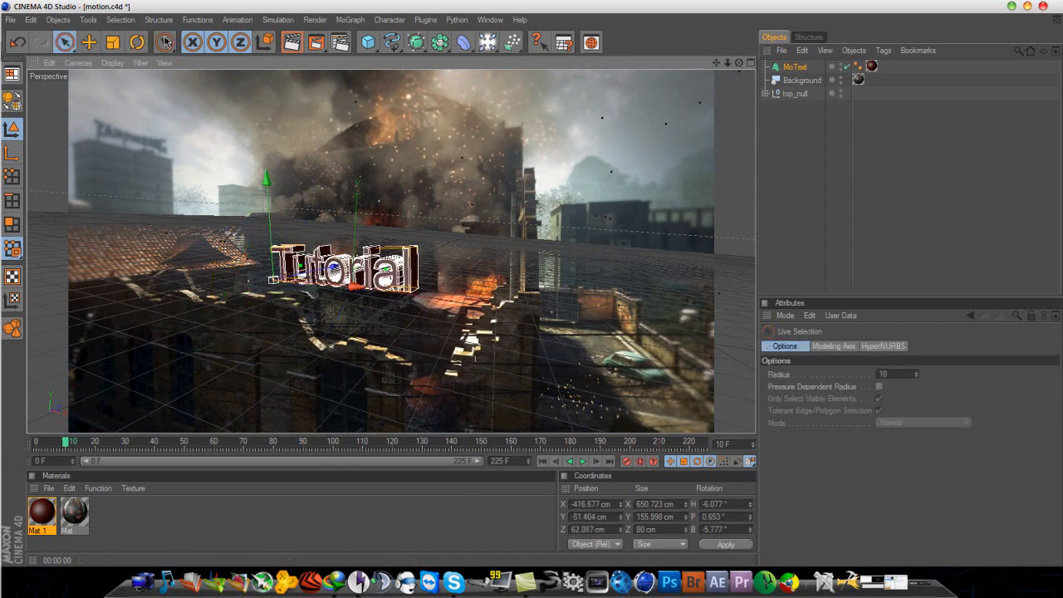
{"action": "left_click", "coordinate": [293, 49]}
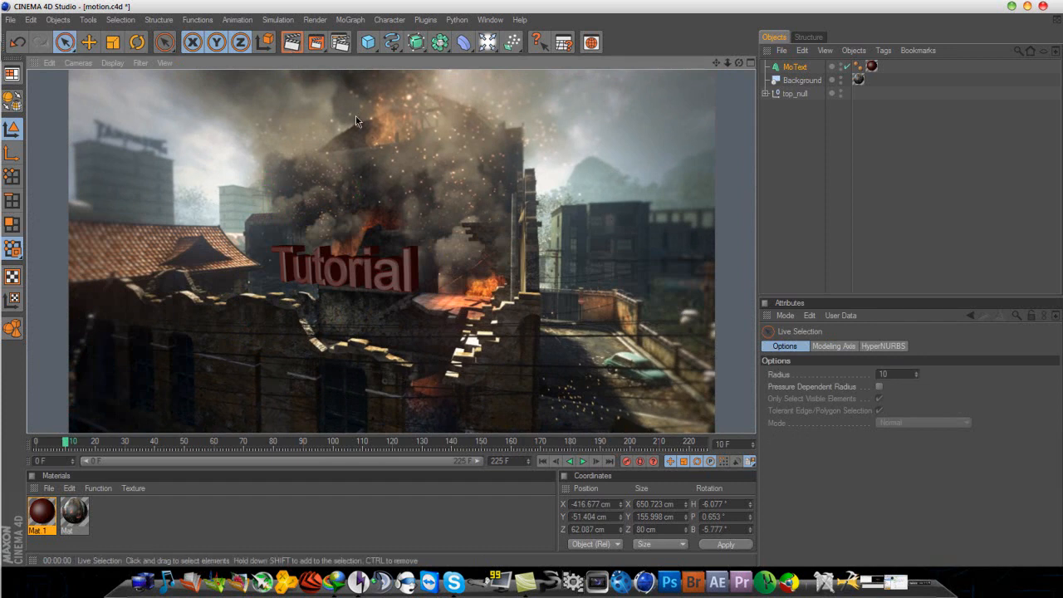
- Add a Floor with a Compositing tag that has Seen by Camera disabled, and render a preview
{"action": "left_click", "coordinate": [800, 152]}
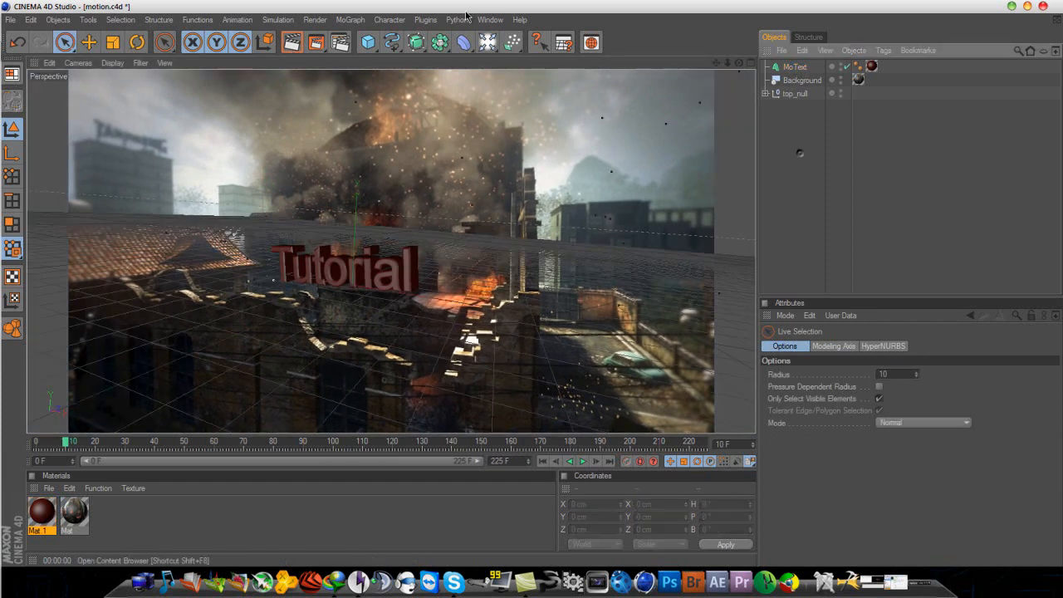
{"action": "left_click_drag", "start_coordinate": [488, 48], "coordinate": [619, 153]}
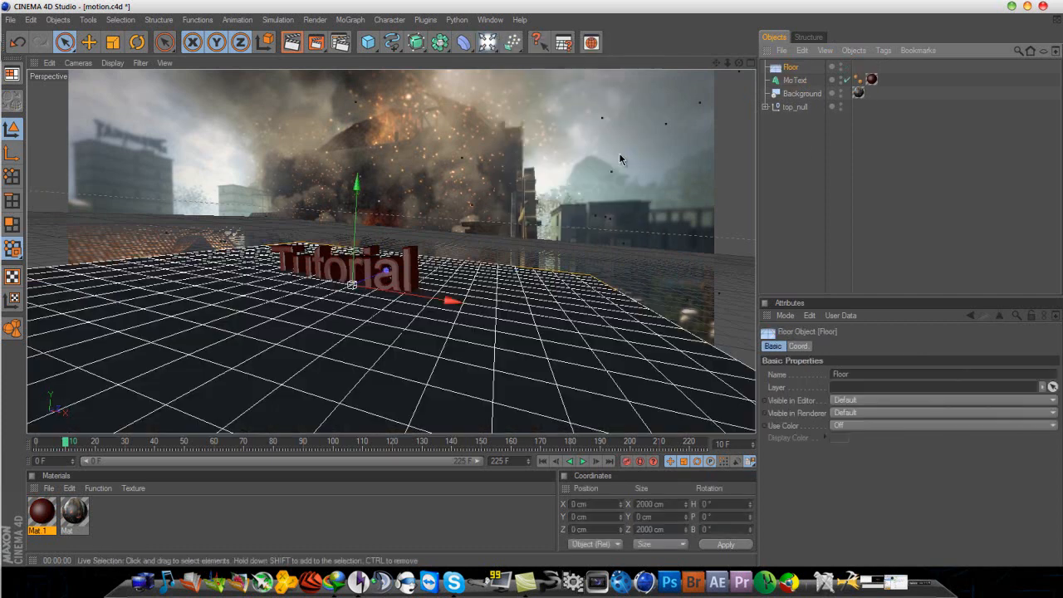
{"action": "right_click", "coordinate": [790, 73]}
{"action": "mouse_move", "coordinate": [863, 81]}
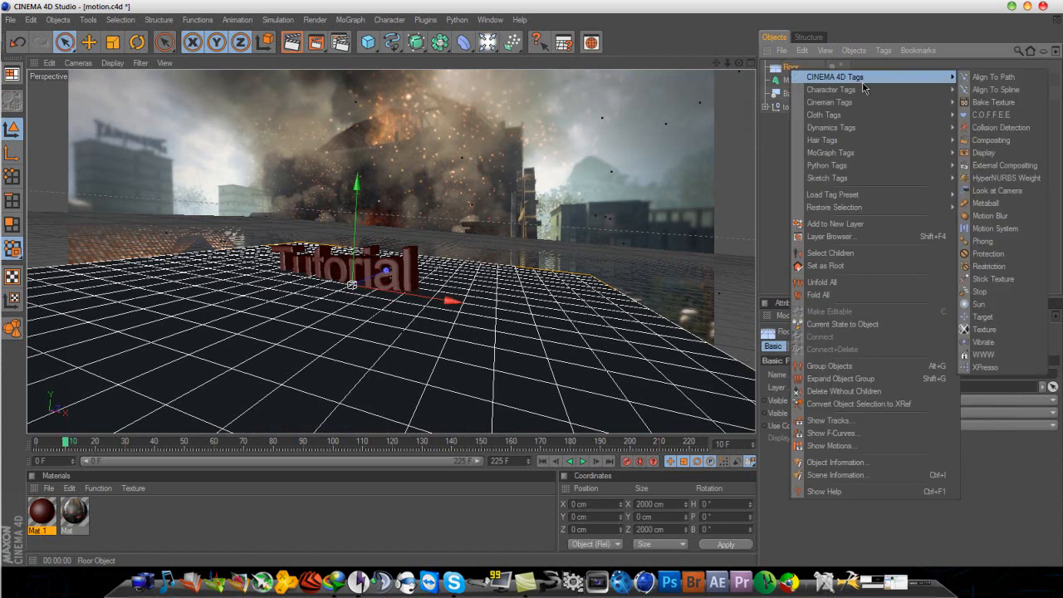
{"action": "left_click", "coordinate": [1002, 142]}
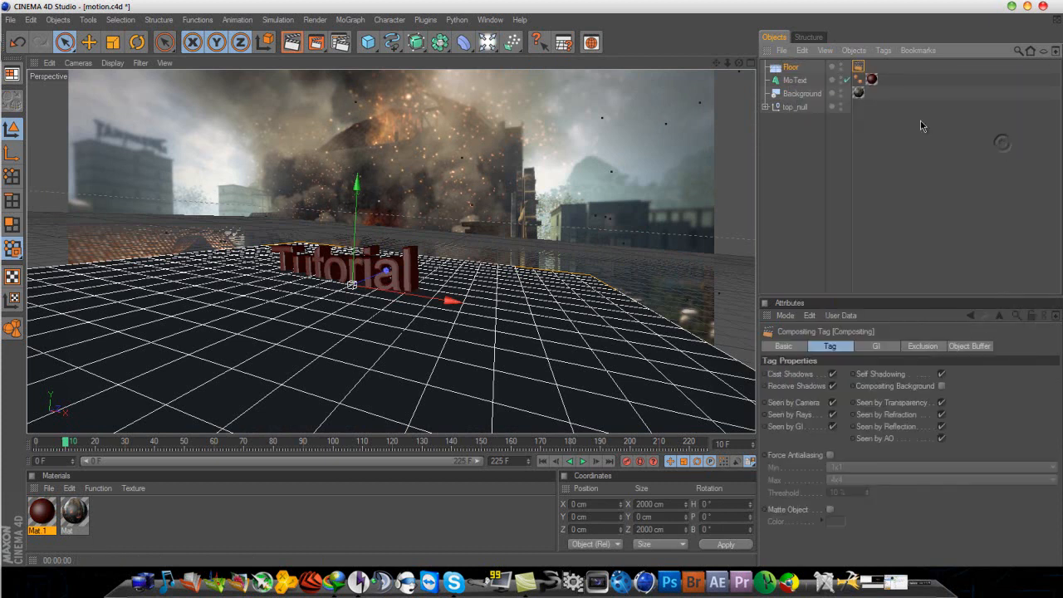
{"action": "left_click", "coordinate": [832, 403]}
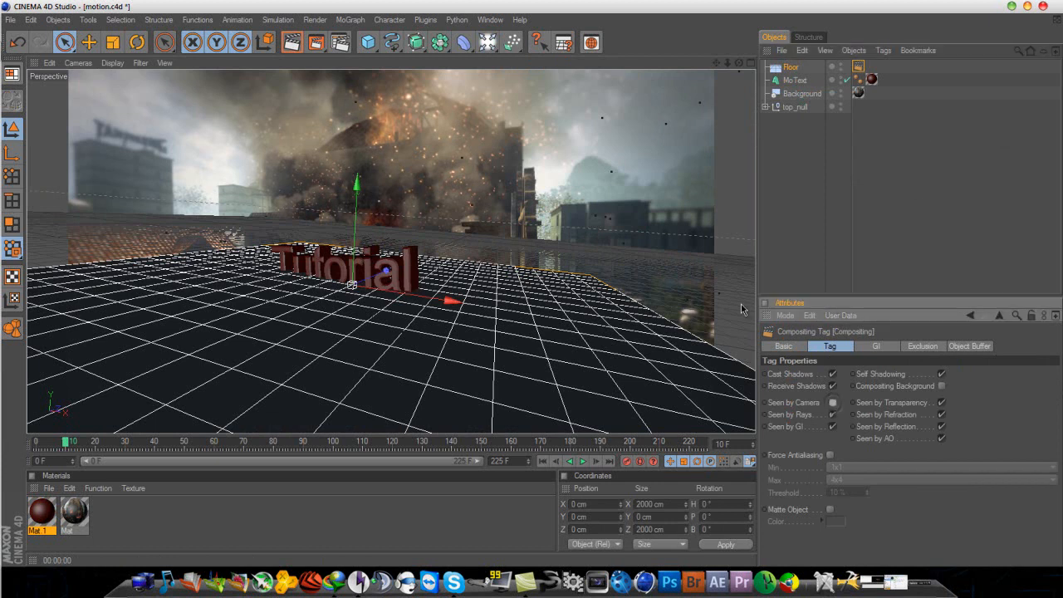
{"action": "left_click", "coordinate": [292, 42]}
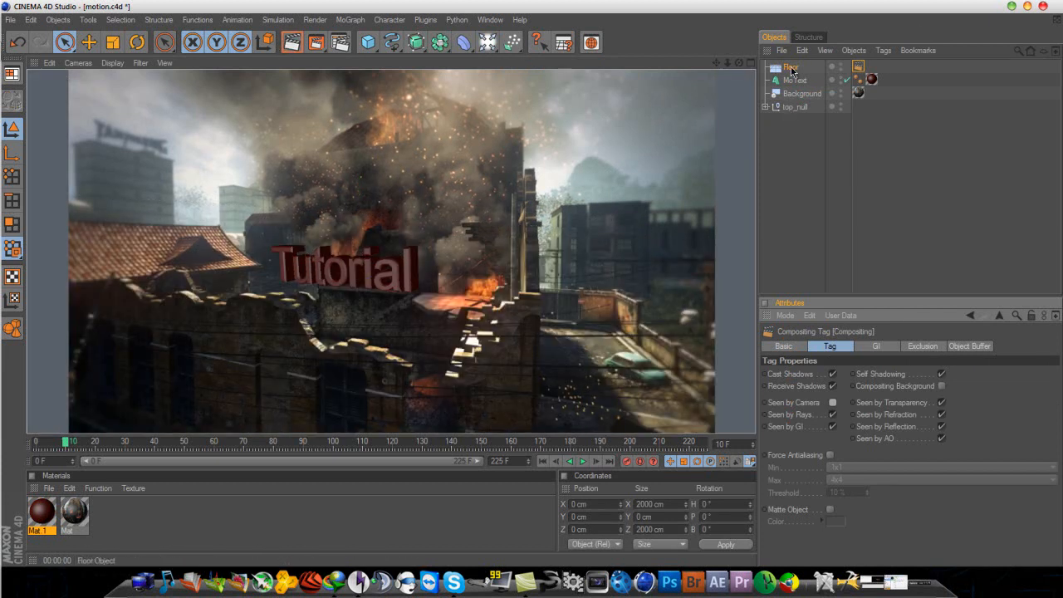
- Apply the background footage material Mat to the Floor and render a preview
{"action": "left_click_drag", "start_coordinate": [86, 520], "coordinate": [804, 73]}
{"action": "mouse_move", "coordinate": [540, 318]}
{"action": "left_mouse_down"}
{"action": "mouse_move", "coordinate": [68, 550]}
{"action": "mouse_move", "coordinate": [69, 511]}
{"action": "mouse_move", "coordinate": [543, 321]}
{"action": "left_mouse_up"}
{"action": "left_click_drag", "start_coordinate": [810, 106], "coordinate": [793, 65]}
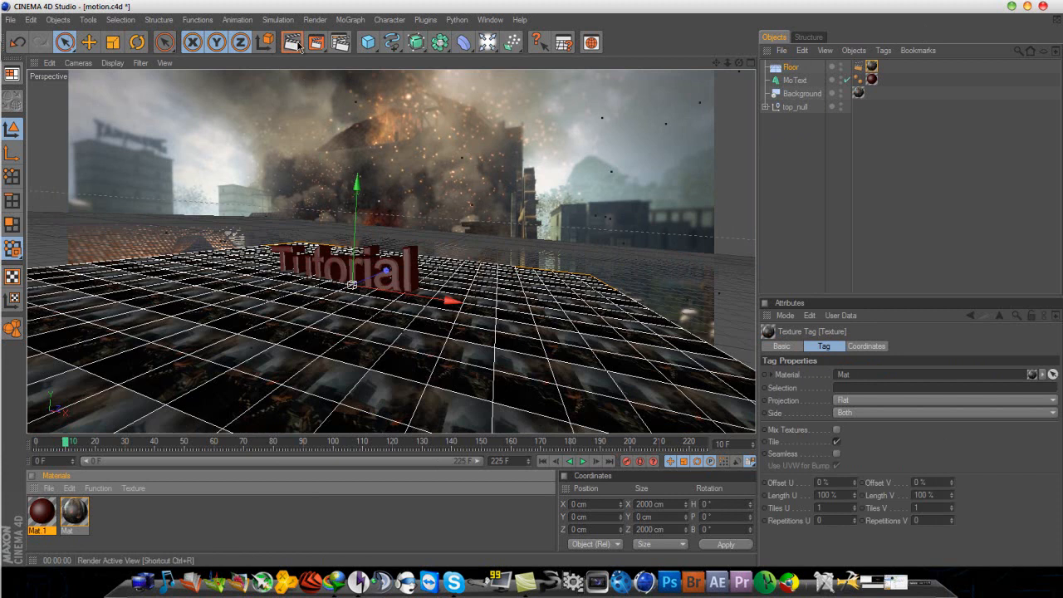
{"action": "key", "text": "ctrl+r"}
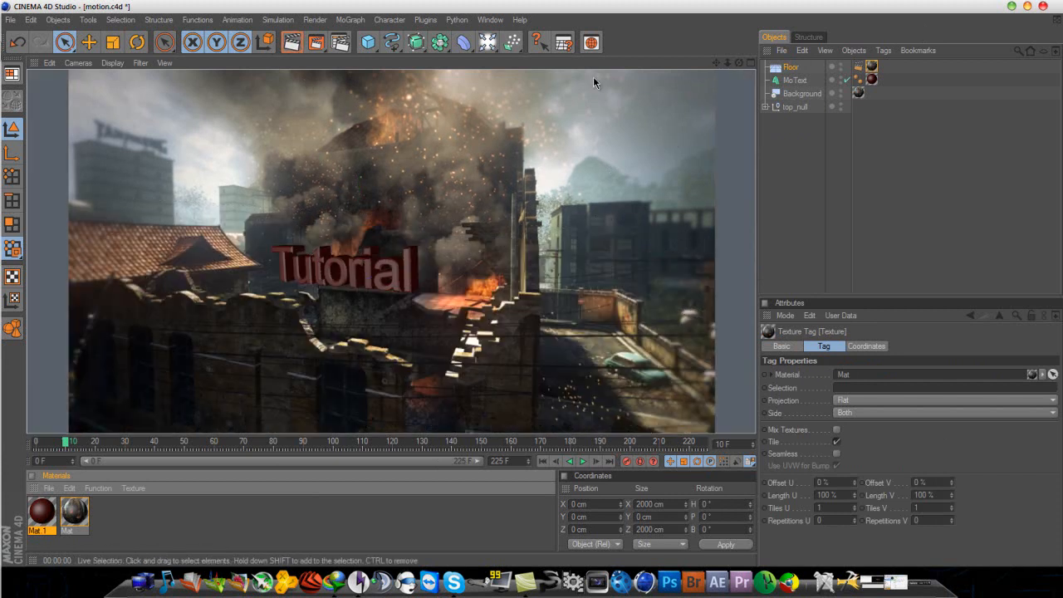
- Add a Sky object and give it a Compositing tag with Seen by Camera disabled
{"action": "left_click", "coordinate": [488, 42]}
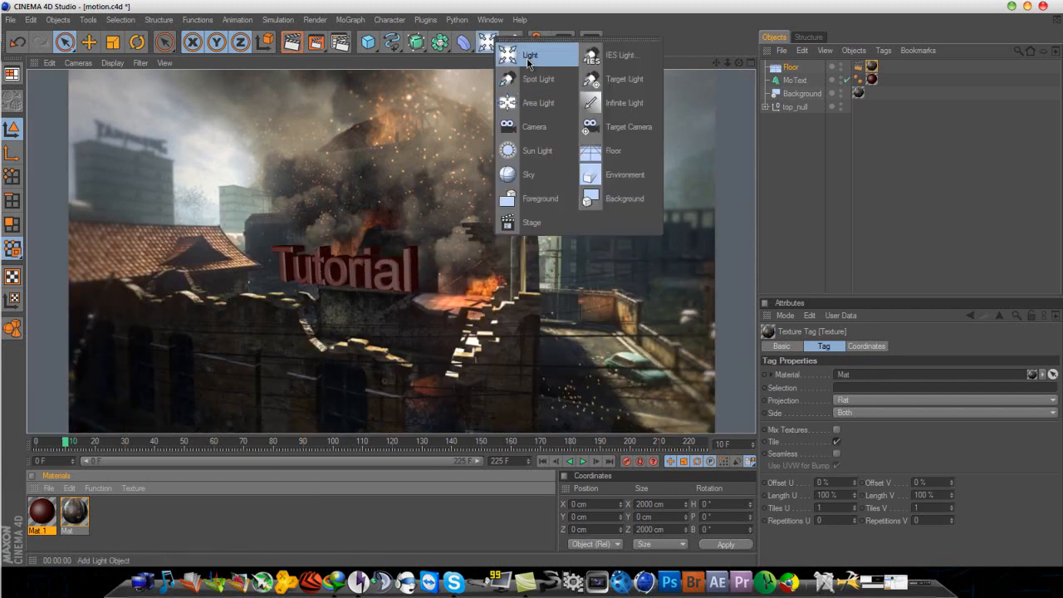
{"action": "left_click", "coordinate": [538, 174]}
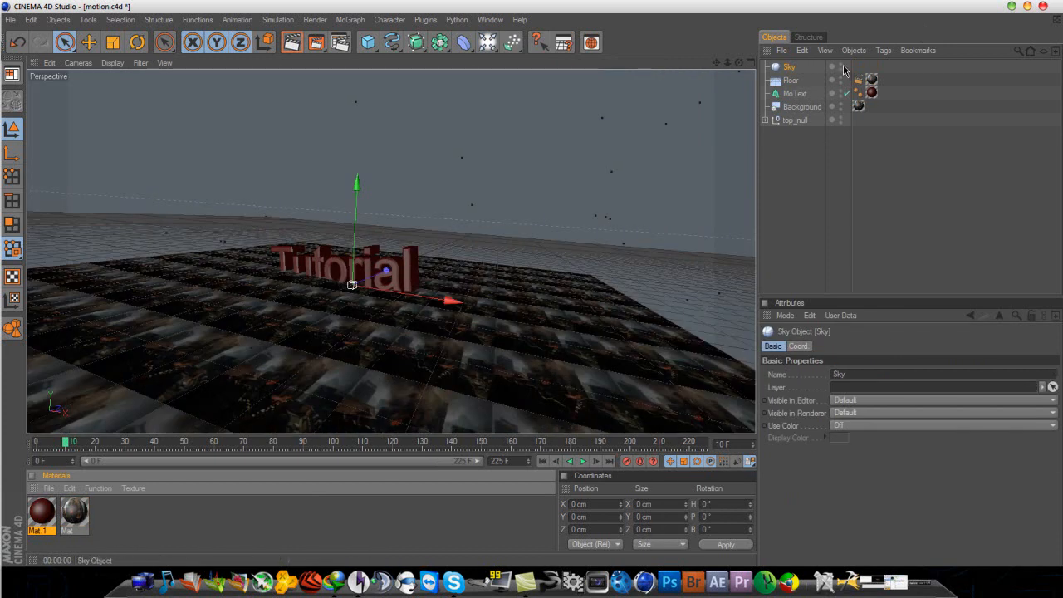
{"action": "right_click", "coordinate": [787, 73]}
{"action": "mouse_move", "coordinate": [945, 90]}
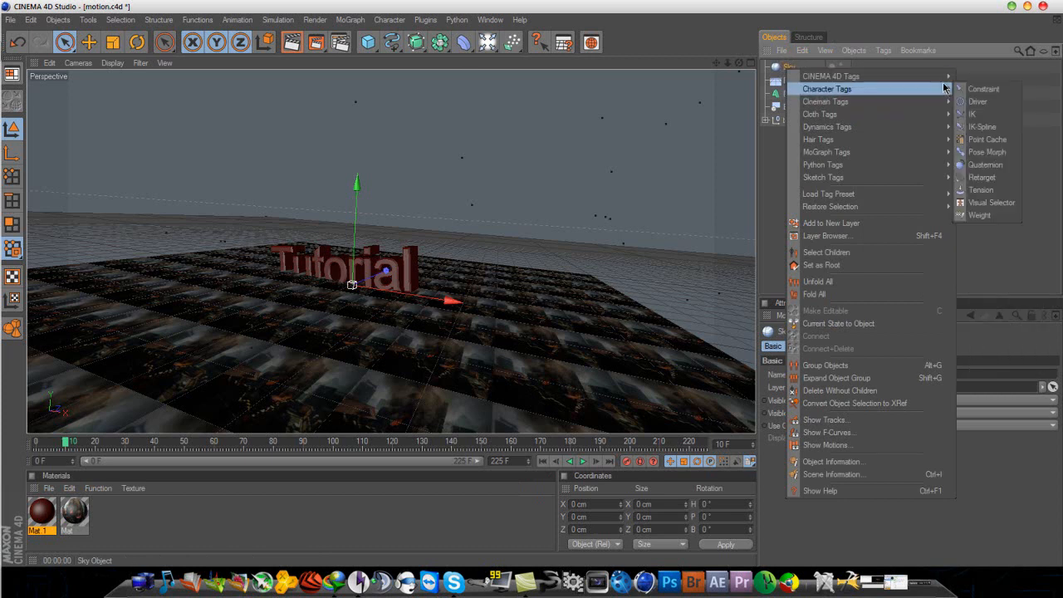
{"action": "mouse_move", "coordinate": [914, 76]}
{"action": "left_click", "coordinate": [957, 140]}
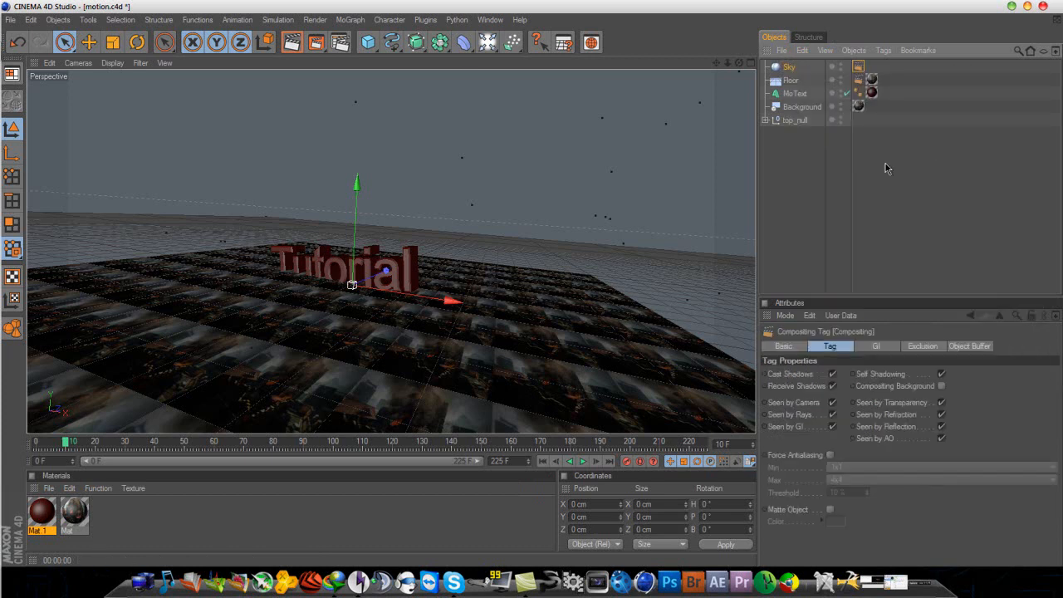
{"action": "left_click", "coordinate": [832, 403]}
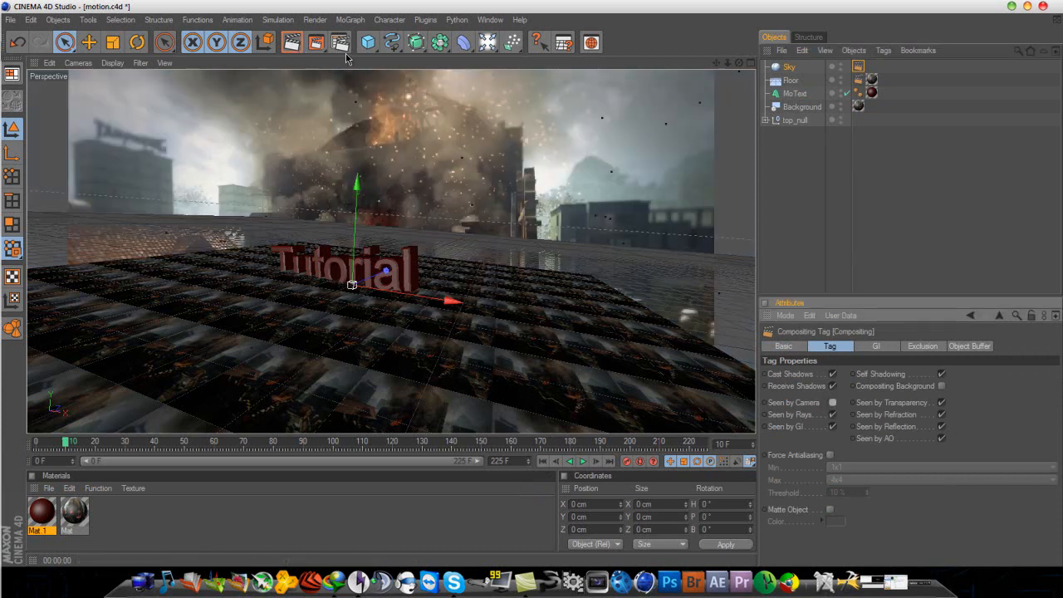
- Add a Light above and in front of the text at about Y 349 cm, Z -258 cm, and render a preview
{"action": "left_click_drag", "start_coordinate": [488, 41], "coordinate": [538, 62]}
{"action": "left_click", "coordinate": [538, 62]}
{"action": "left_click_drag", "start_coordinate": [361, 184], "coordinate": [362, 86]}
{"action": "left_click_drag", "start_coordinate": [533, 288], "coordinate": [533, 288]}
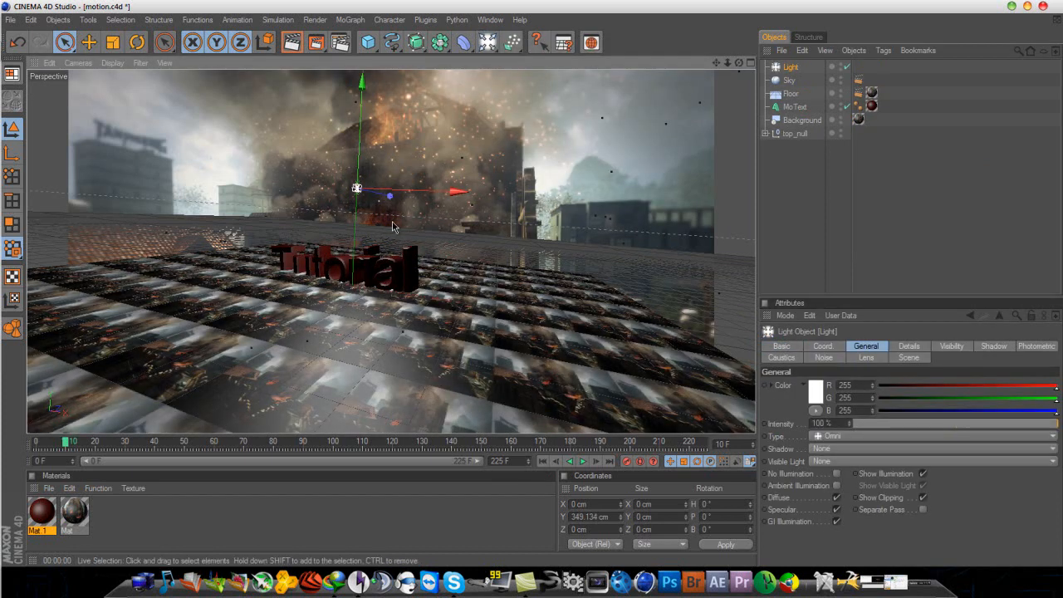
{"action": "left_click_drag", "start_coordinate": [390, 198], "coordinate": [532, 289]}
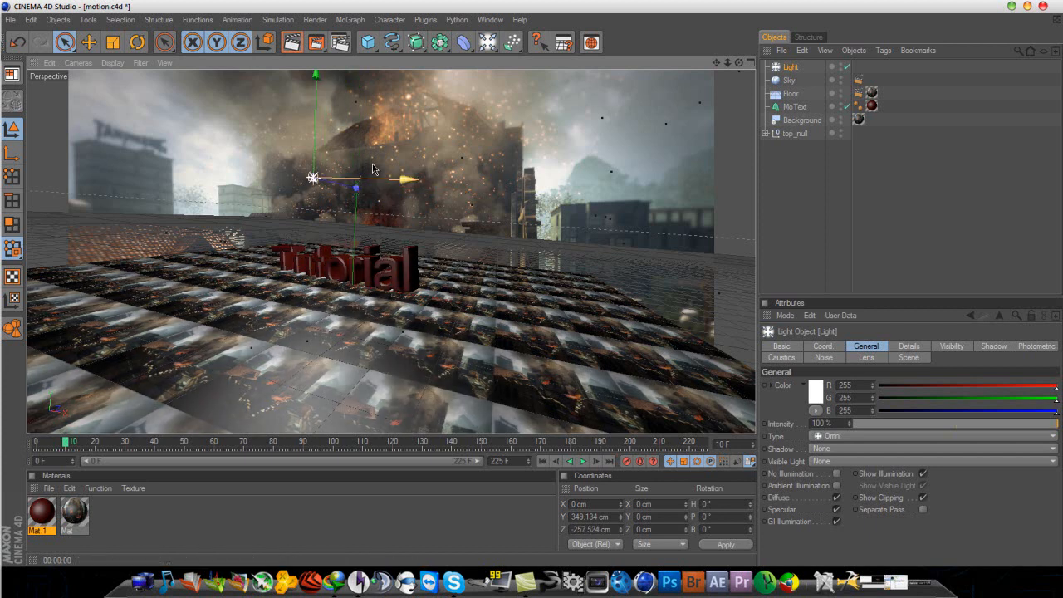
{"action": "left_click", "coordinate": [292, 43]}
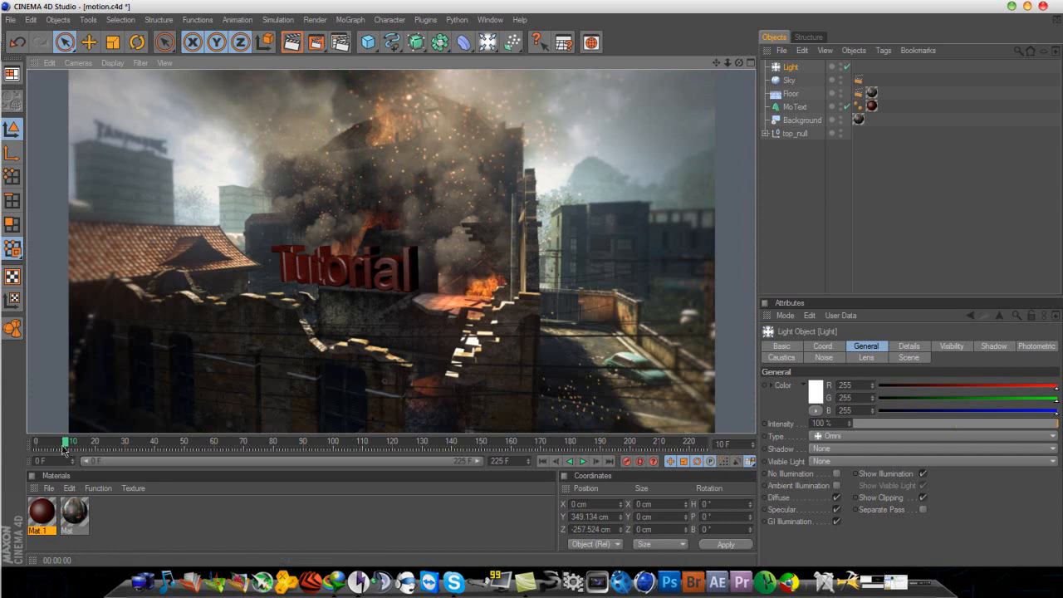
- Move the Light to about X -150 cm and render previews at frames 141 and 168
{"action": "left_click_drag", "start_coordinate": [65, 441], "coordinate": [455, 461]}
{"action": "left_click_drag", "start_coordinate": [499, 182], "coordinate": [531, 288]}
{"action": "left_click", "coordinate": [285, 45]}
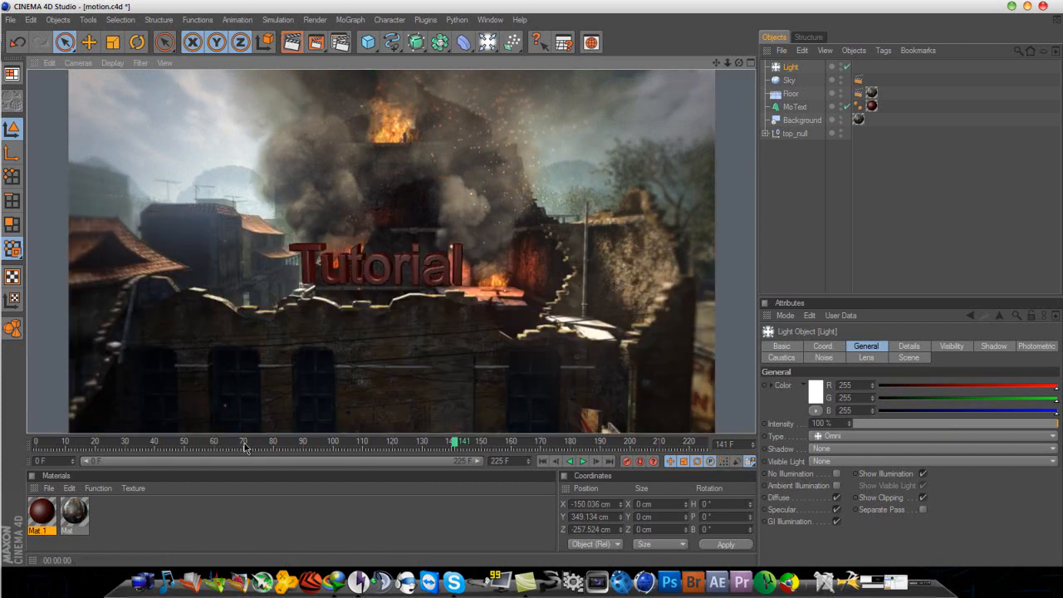
{"action": "left_click_drag", "start_coordinate": [458, 450], "coordinate": [524, 448]}
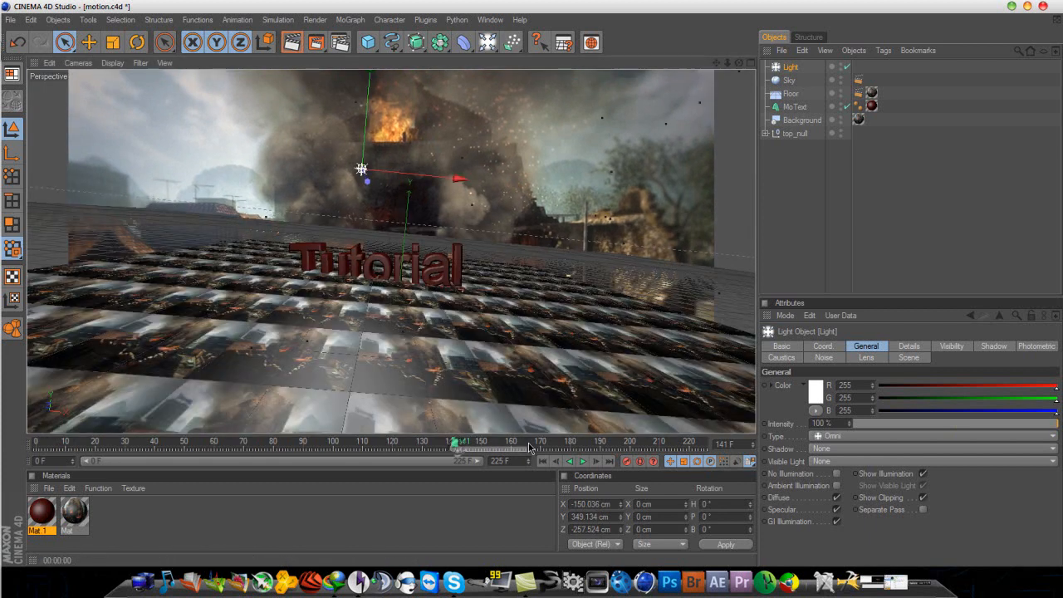
{"action": "left_click_drag", "start_coordinate": [456, 443], "coordinate": [535, 444]}
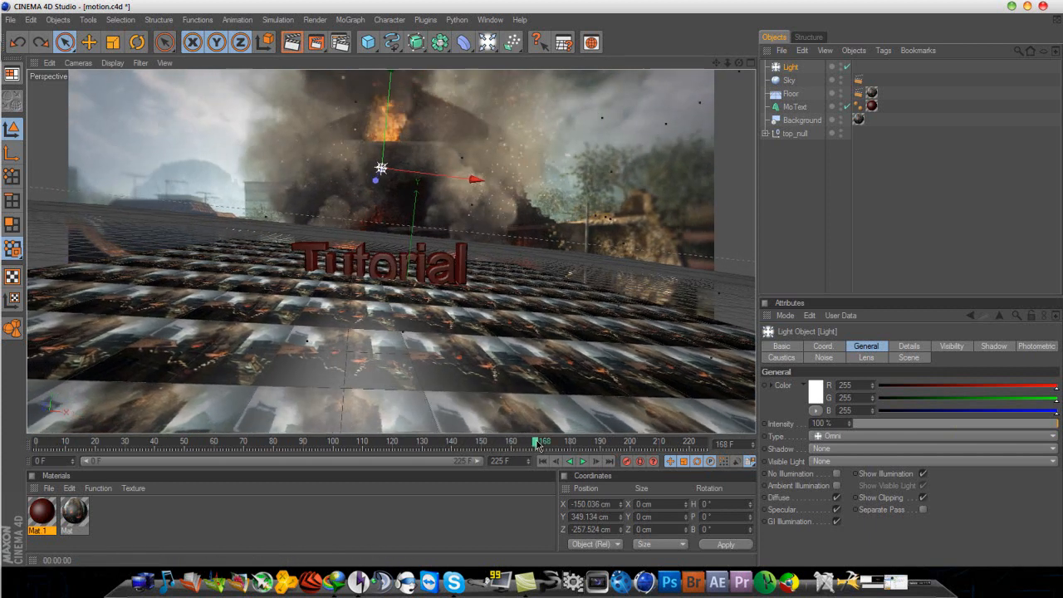
{"action": "left_click", "coordinate": [292, 41]}
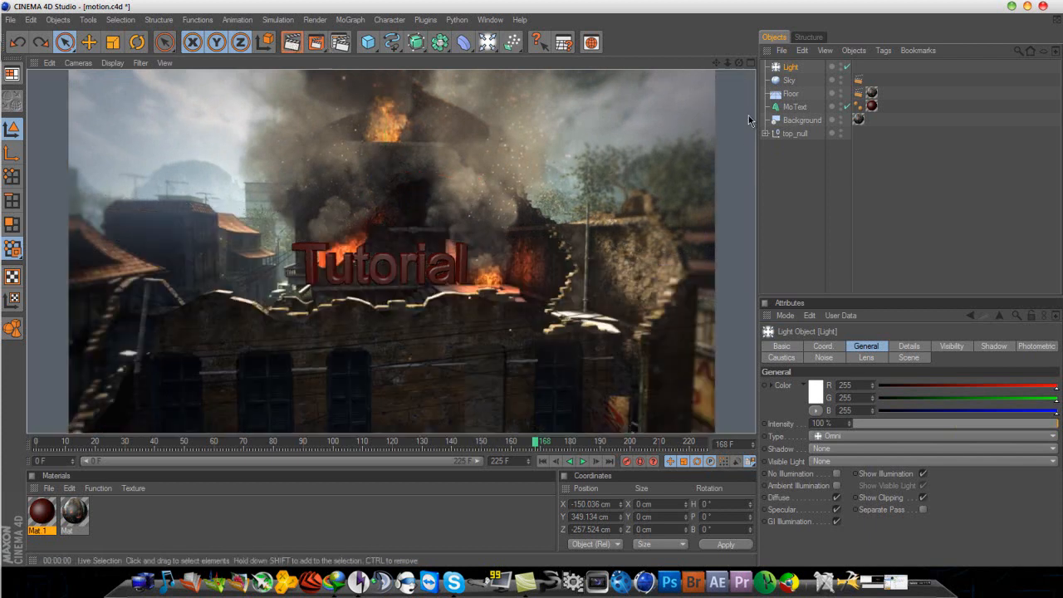
- Move the Light along its Z axis to about Z -97 cm and render previews at frames 168 and 212
{"action": "left_click", "coordinate": [778, 69]}
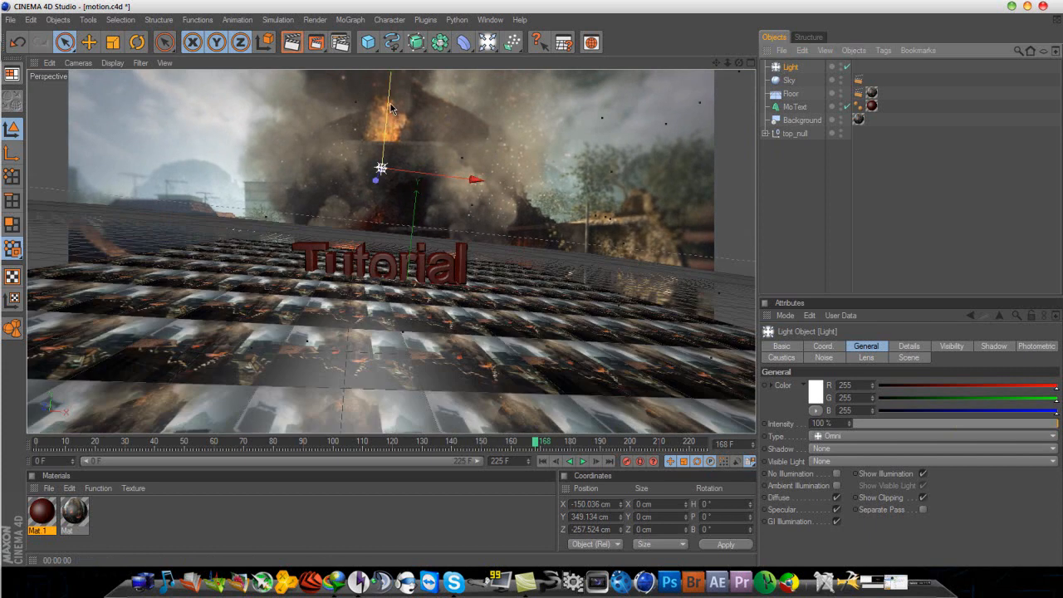
{"action": "left_click_drag", "start_coordinate": [375, 185], "coordinate": [535, 291]}
{"action": "left_click", "coordinate": [290, 42]}
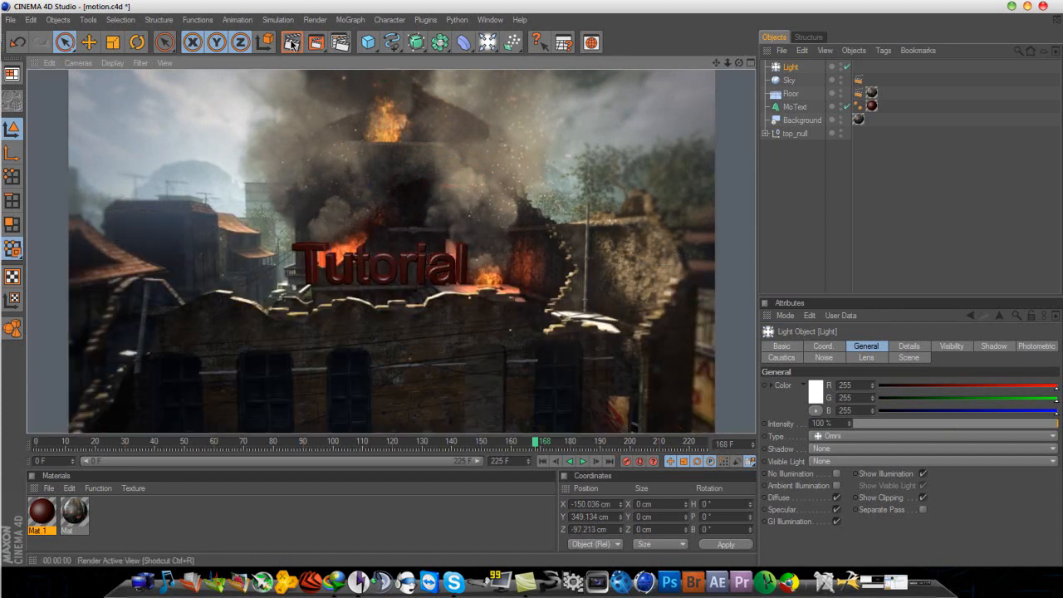
{"action": "left_click_drag", "start_coordinate": [535, 442], "coordinate": [665, 441]}
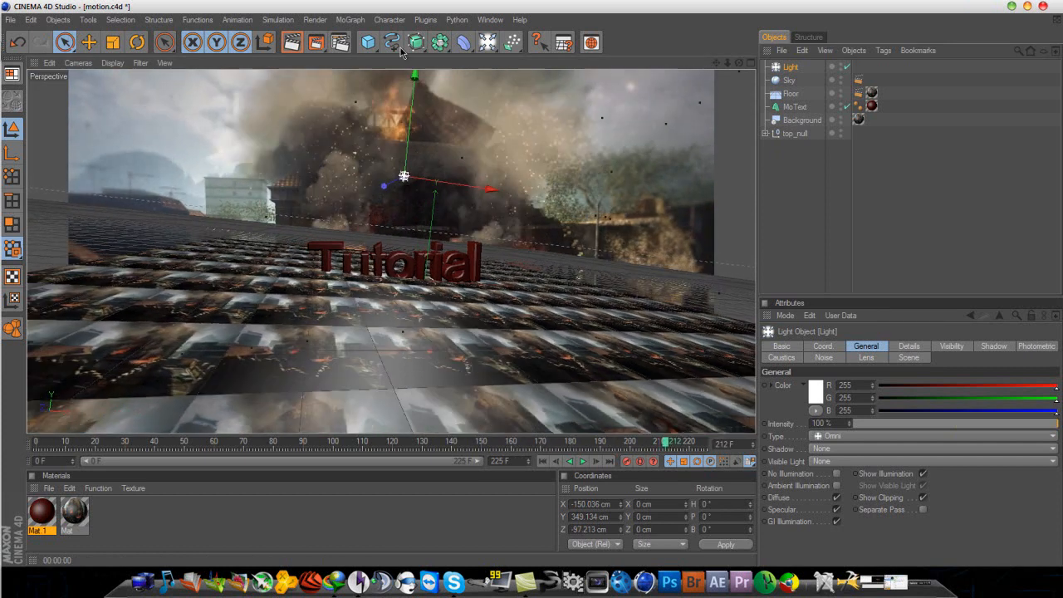
{"action": "left_click", "coordinate": [292, 43]}
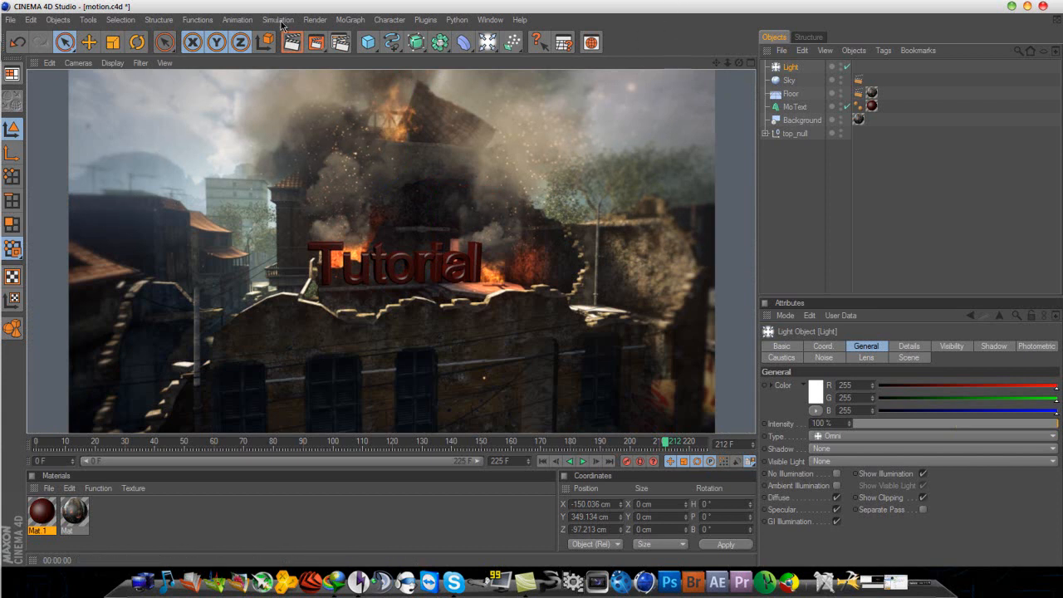
- Set the output frame range to All Frames in the Render Settings
{"action": "left_click", "coordinate": [340, 41]}
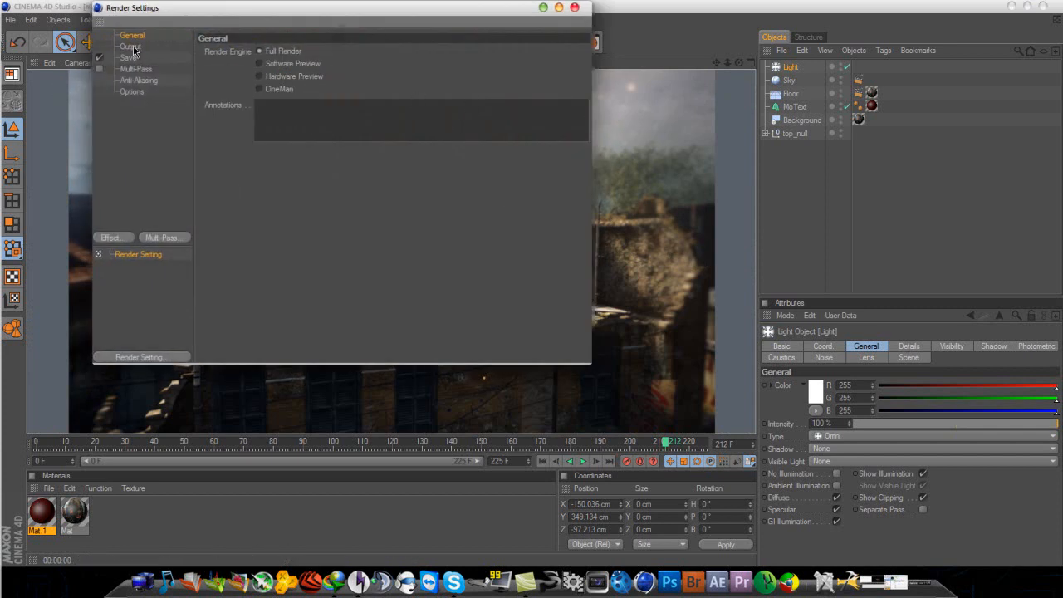
{"action": "left_click", "coordinate": [132, 46]}
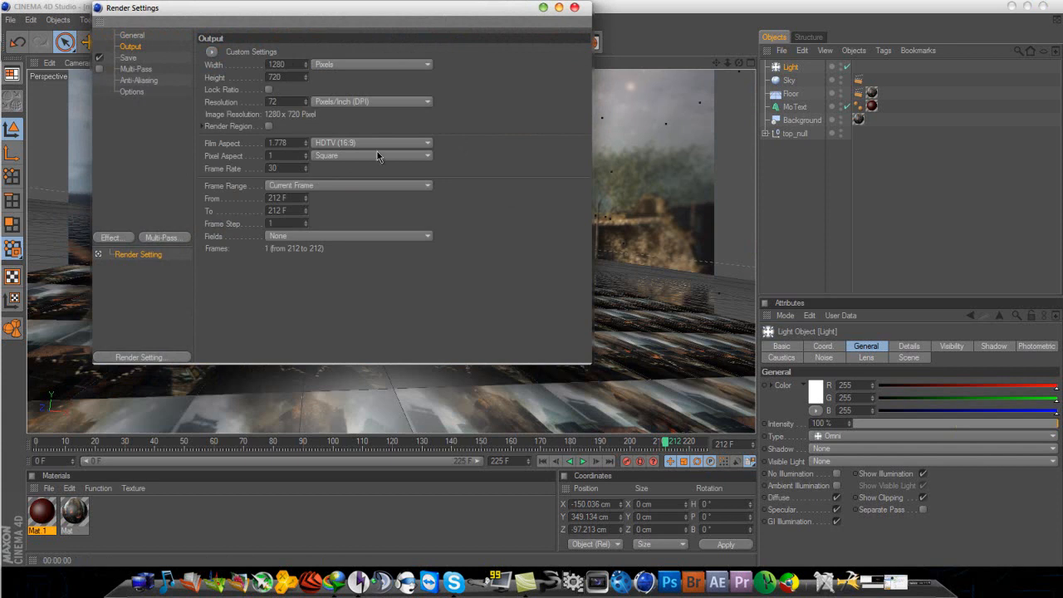
{"action": "left_click", "coordinate": [346, 188]}
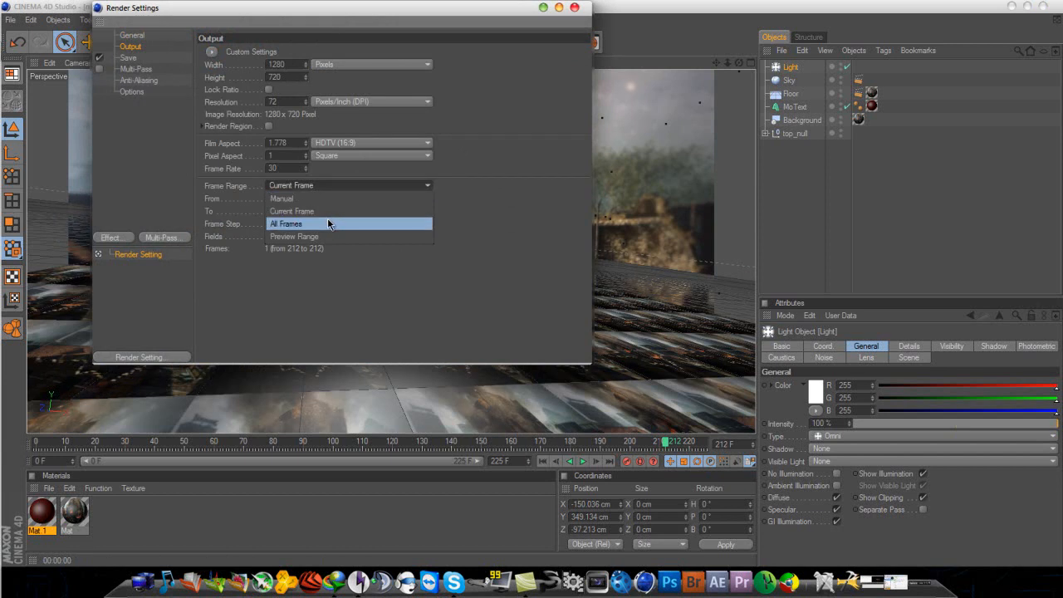
{"action": "left_click", "coordinate": [327, 223]}
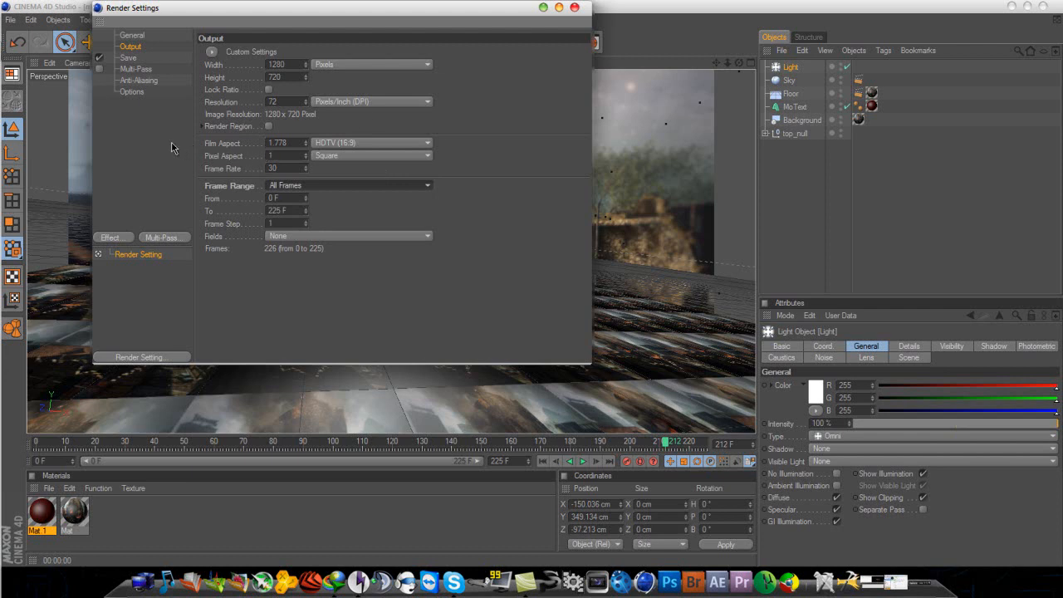
- Set the render output to save as a file named motion on the Desktop in AVI Movie format
{"action": "left_click", "coordinate": [132, 58]}
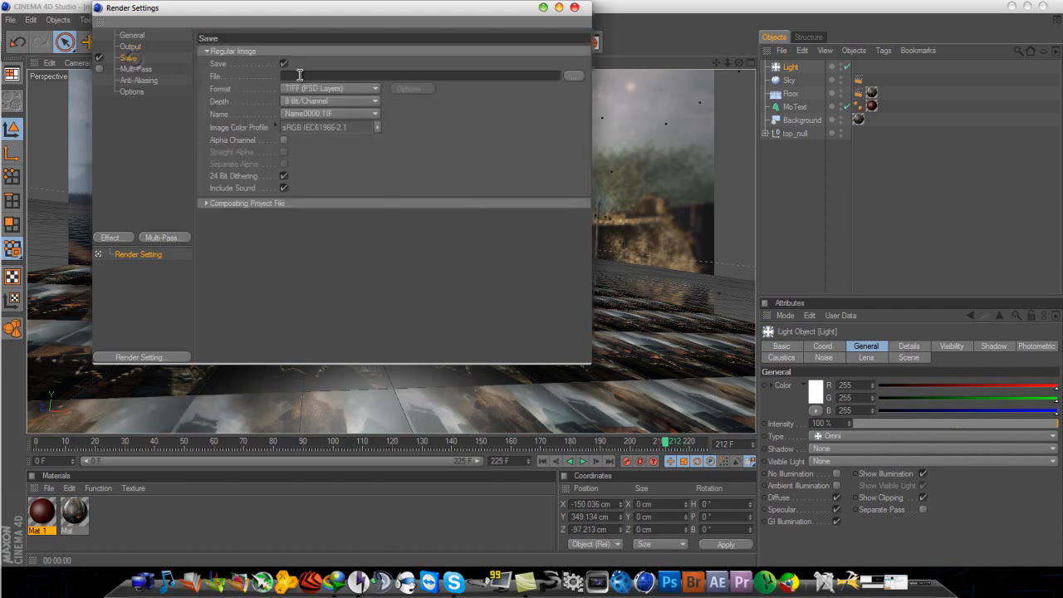
{"action": "left_click", "coordinate": [570, 76]}
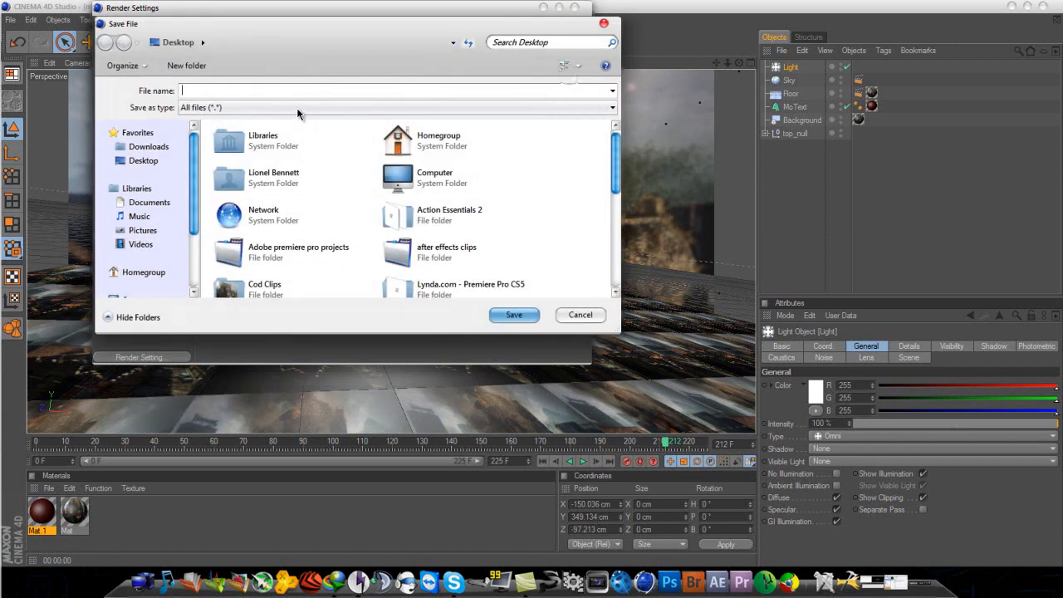
{"action": "left_click", "coordinate": [165, 165]}
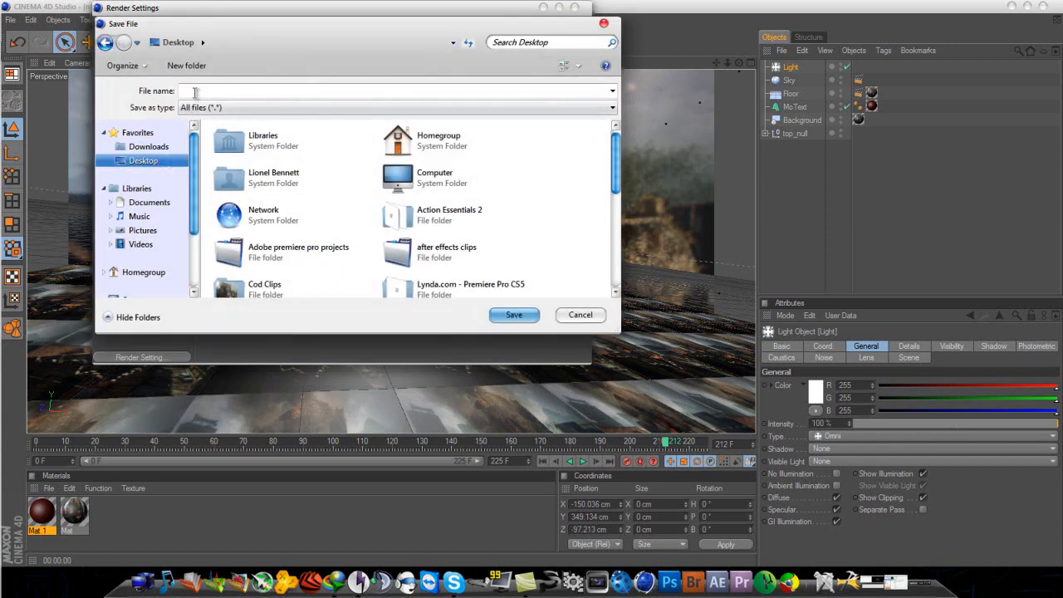
{"action": "left_click", "coordinate": [197, 92]}
{"action": "type", "text": "motion"}
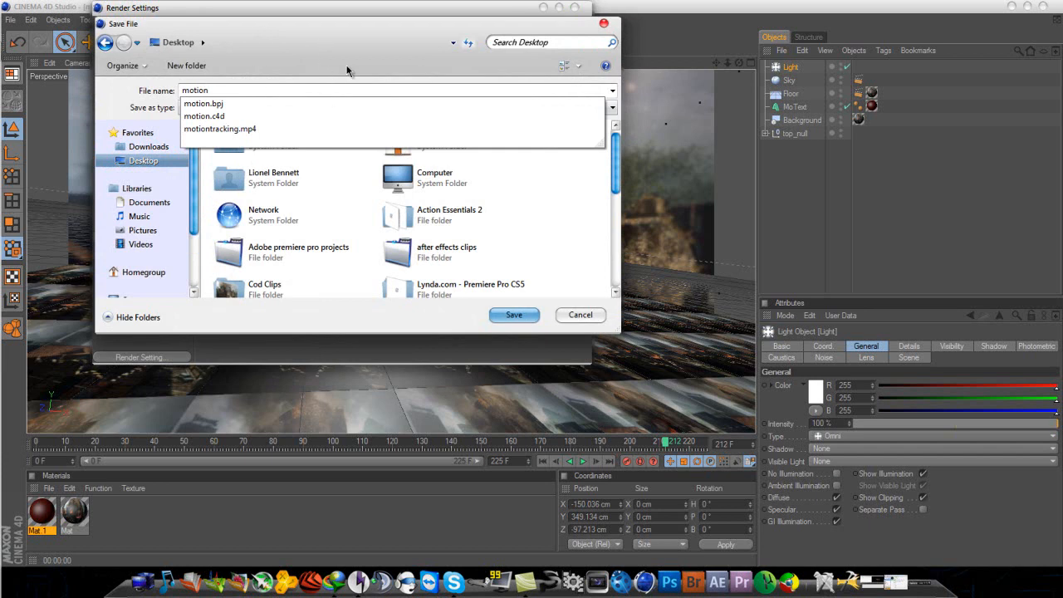
{"action": "left_click", "coordinate": [514, 315]}
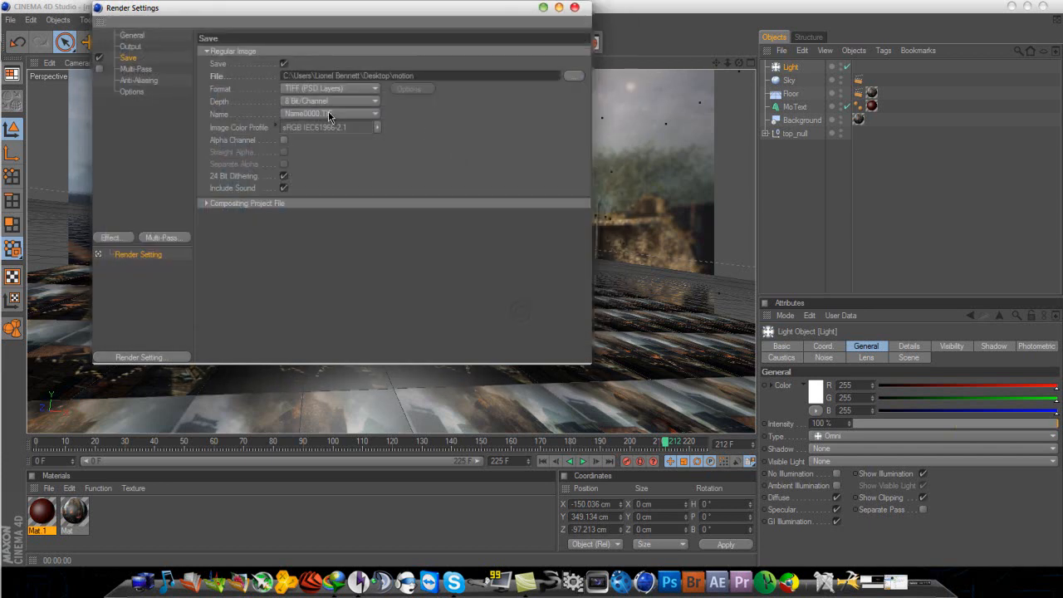
{"action": "left_click", "coordinate": [334, 92]}
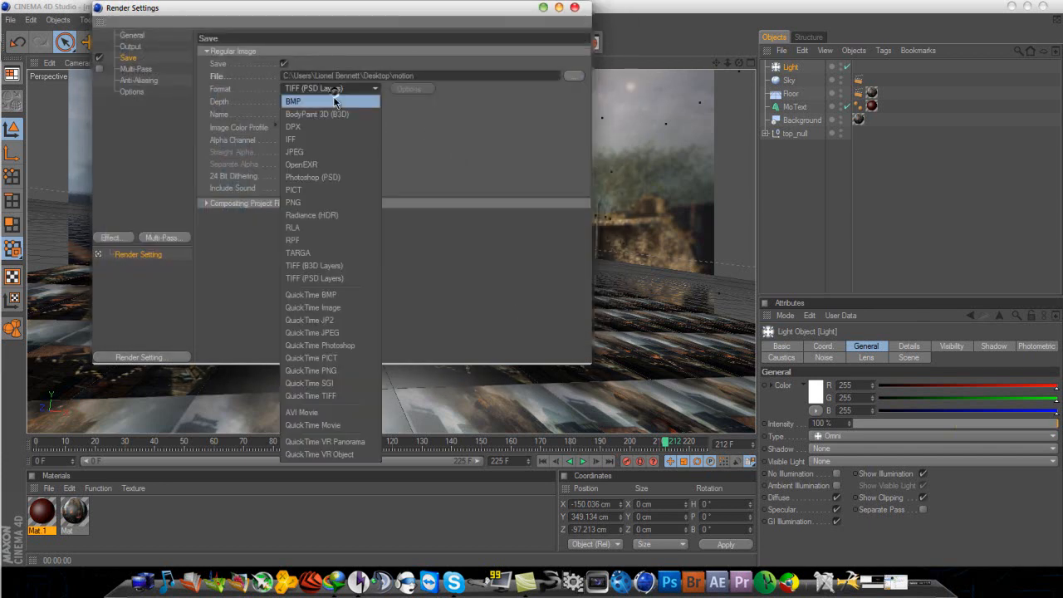
{"action": "left_click", "coordinate": [326, 413]}
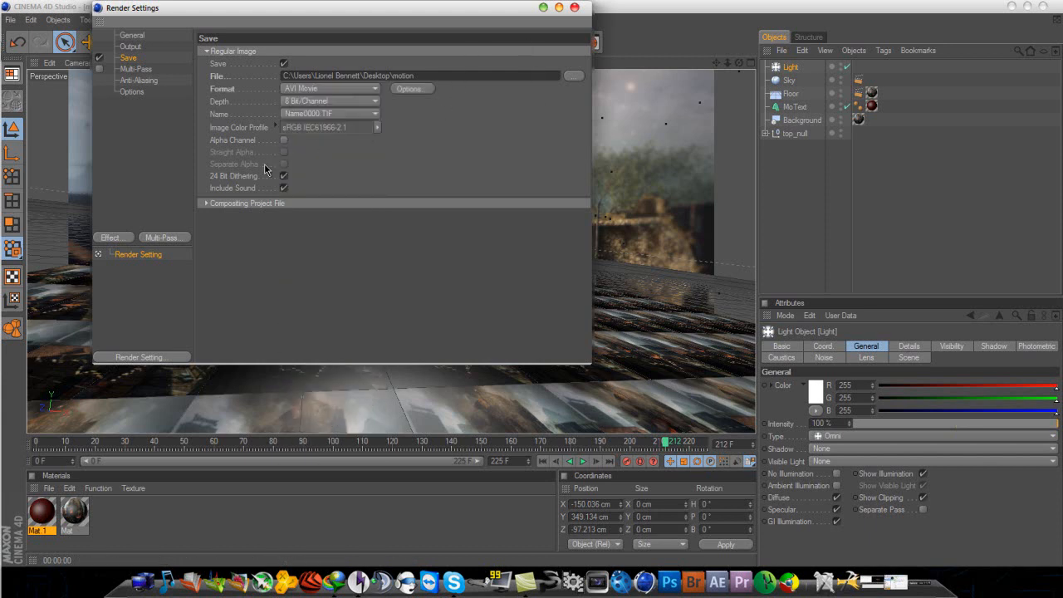
- Set the render's Anti-Aliasing to Best and its filter to Animation
{"action": "left_click", "coordinate": [142, 81]}
{"action": "left_click", "coordinate": [319, 53]}
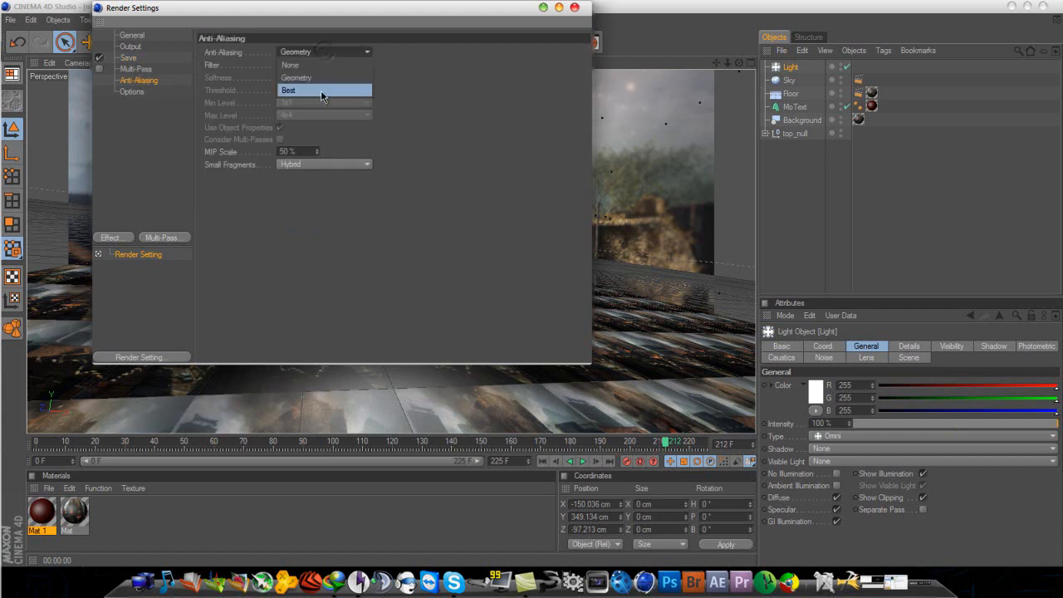
{"action": "left_click", "coordinate": [320, 91]}
{"action": "left_click", "coordinate": [313, 66]}
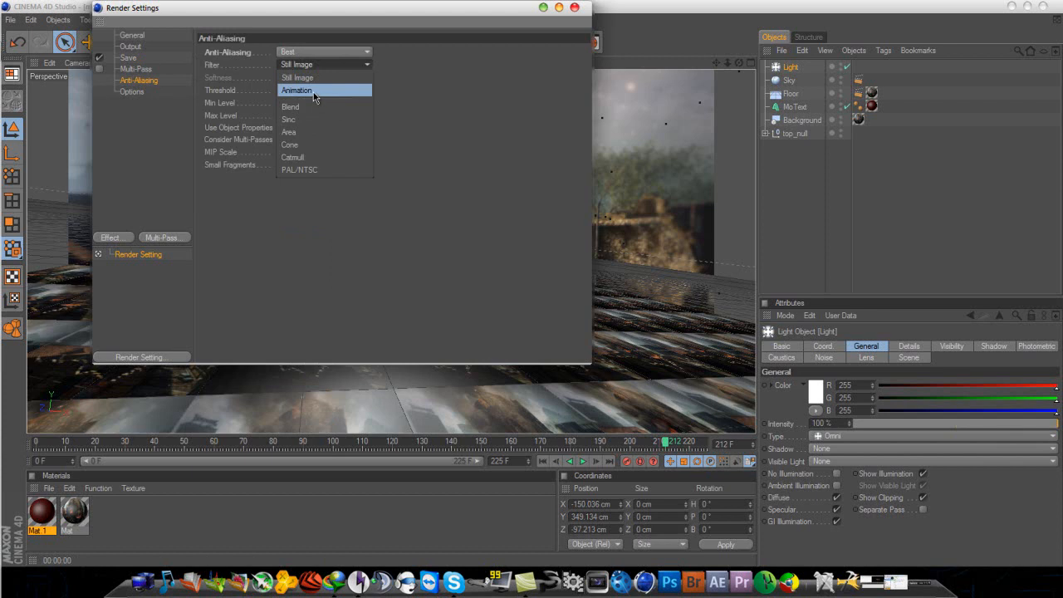
{"action": "left_click", "coordinate": [320, 92]}
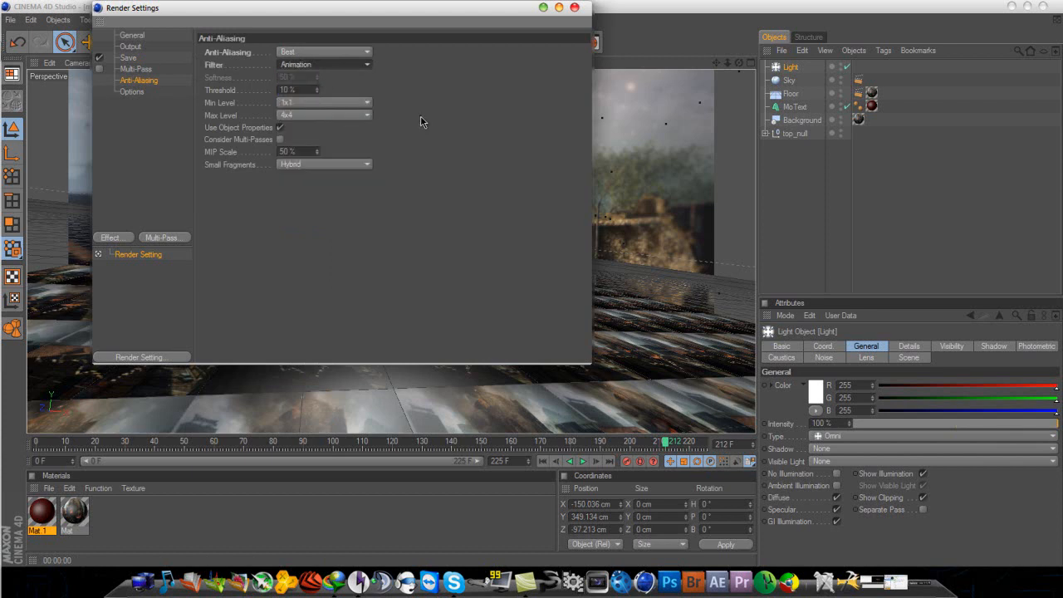
- Render the whole animation to the Picture Viewer and close the viewer once all frames are done
{"action": "left_click", "coordinate": [576, 9]}
{"action": "left_click", "coordinate": [314, 45]}
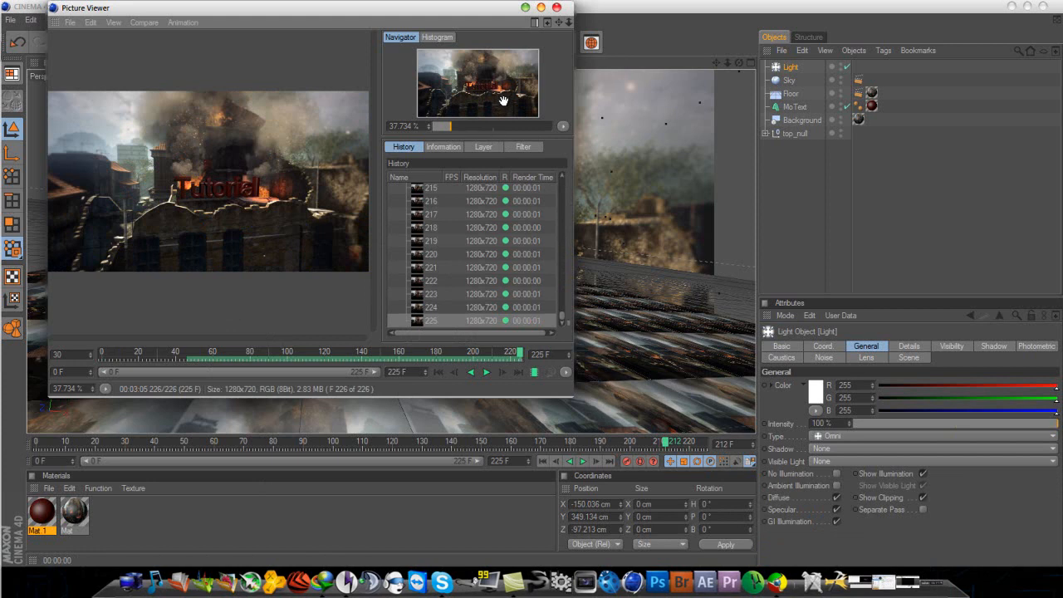
{"action": "left_click", "coordinate": [556, 8]}
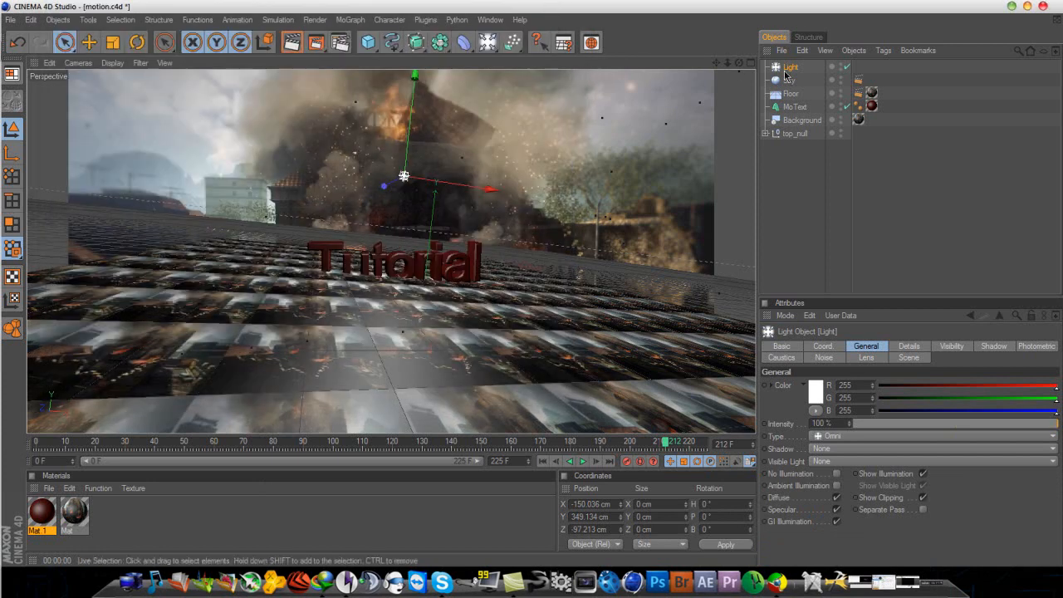
- Quit Cinema 4D without saving the project changes and place the motion.c4d icon beside motion.bpj on the desktop
{"action": "left_click", "coordinate": [1044, 7]}
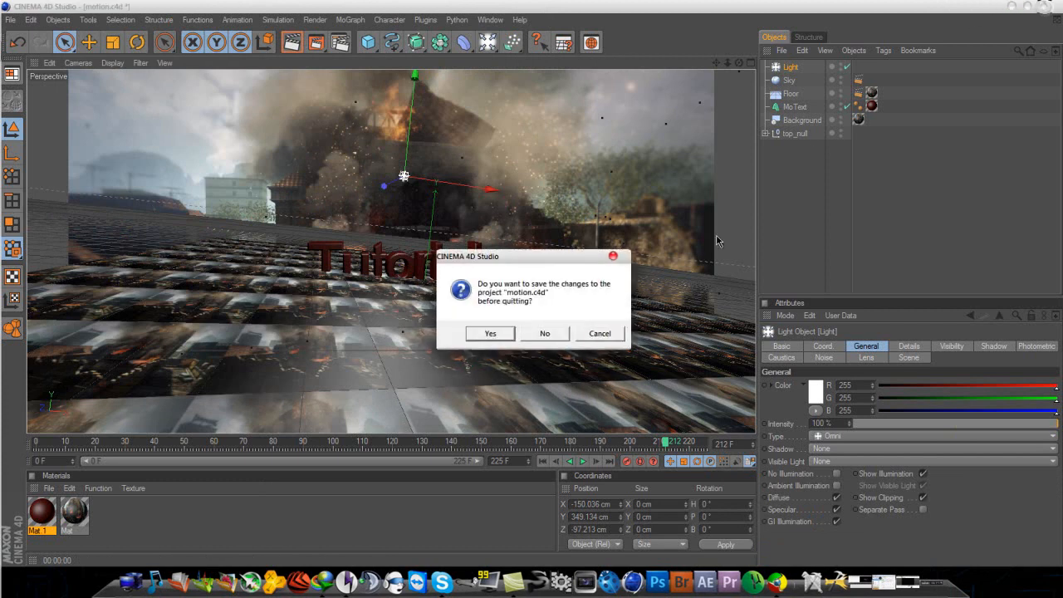
{"action": "left_click", "coordinate": [560, 335]}
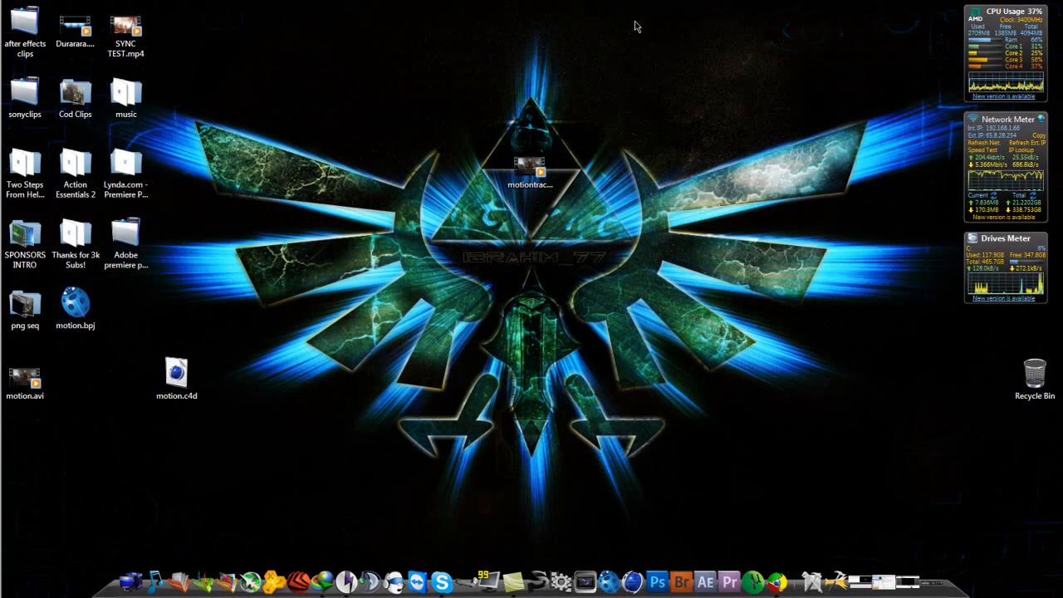
{"action": "left_click", "coordinate": [165, 399]}
{"action": "left_click", "coordinate": [291, 369]}
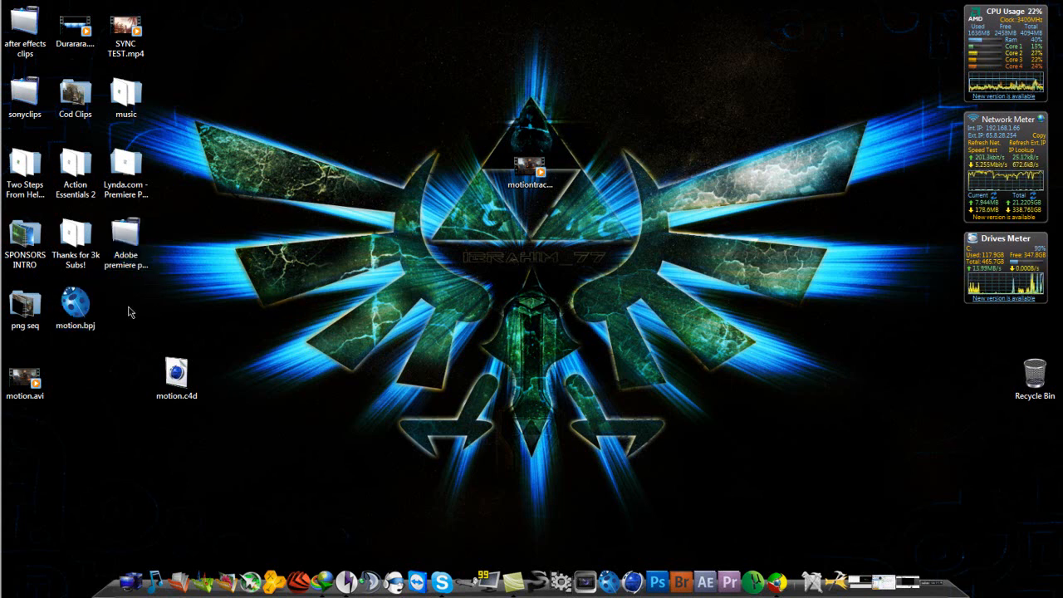
{"action": "left_click_drag", "start_coordinate": [176, 374], "coordinate": [126, 305]}
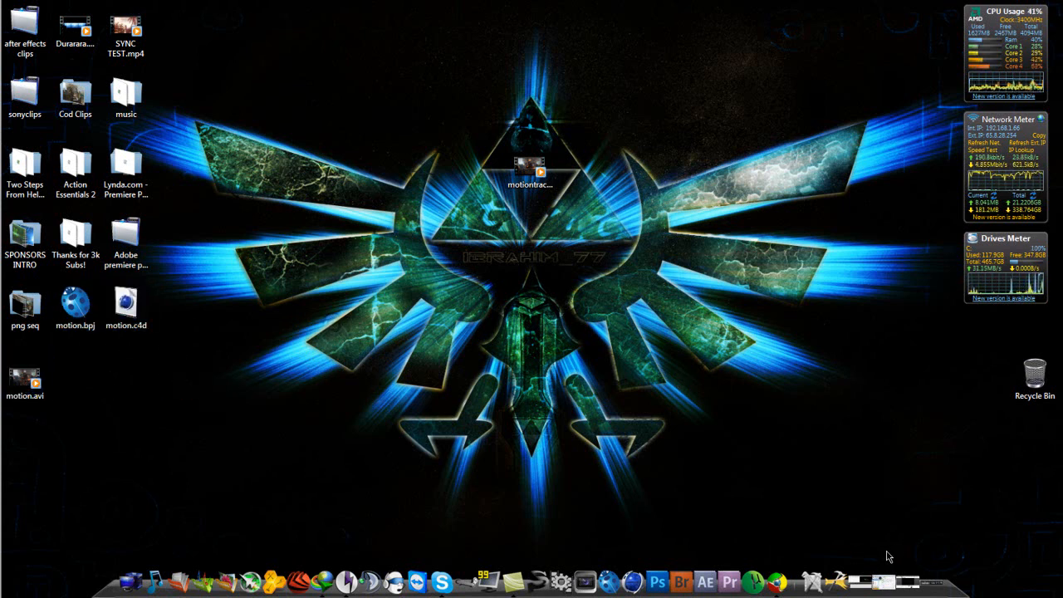
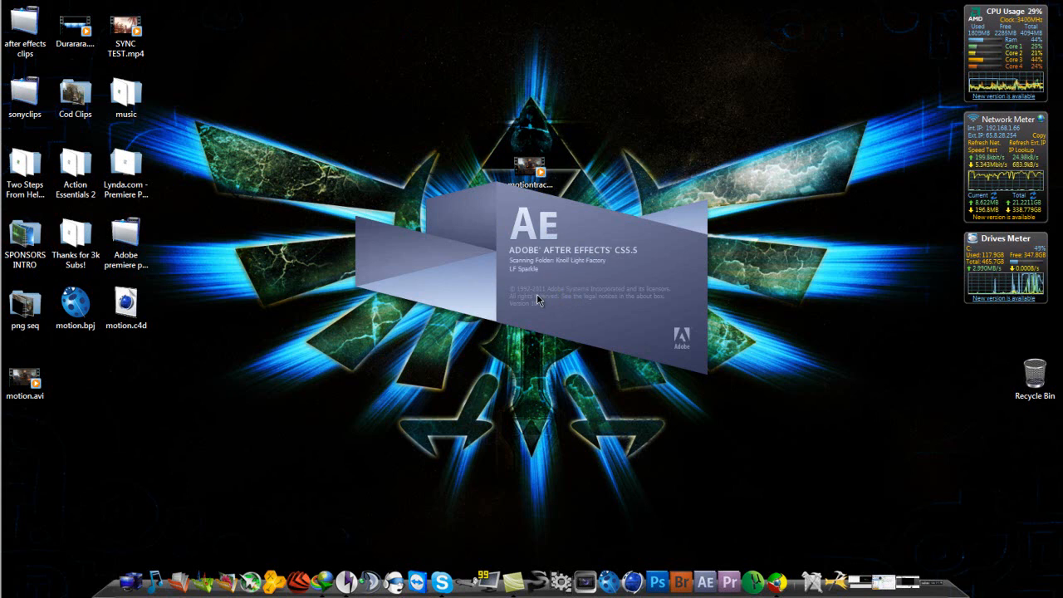
- Switch to After Effects, dismiss the welcome screen, and import motion.avi from the Desktop into the project
{"action": "left_click", "coordinate": [645, 338]}
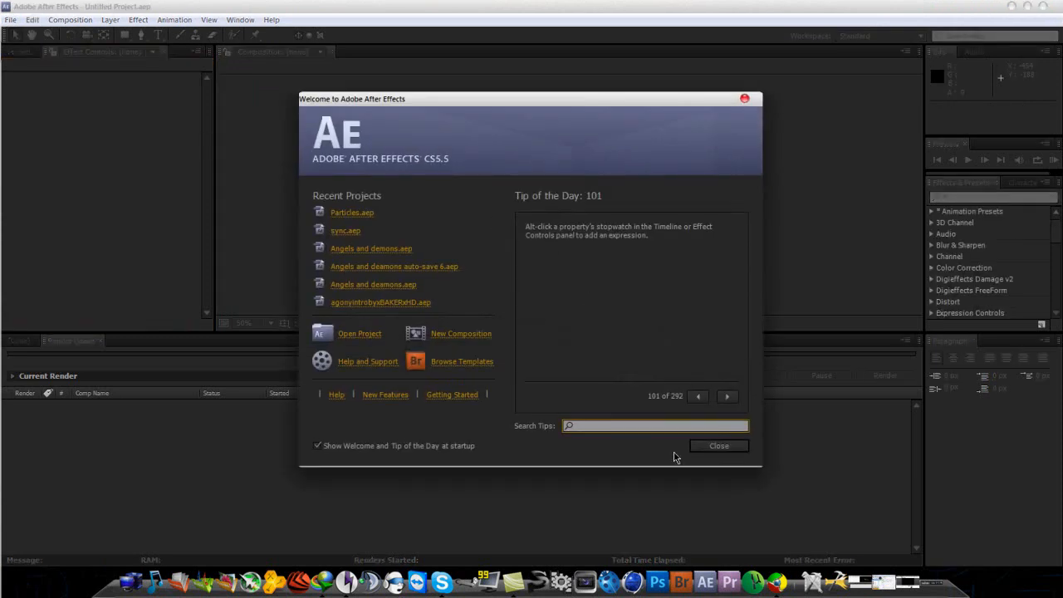
{"action": "left_click", "coordinate": [719, 447]}
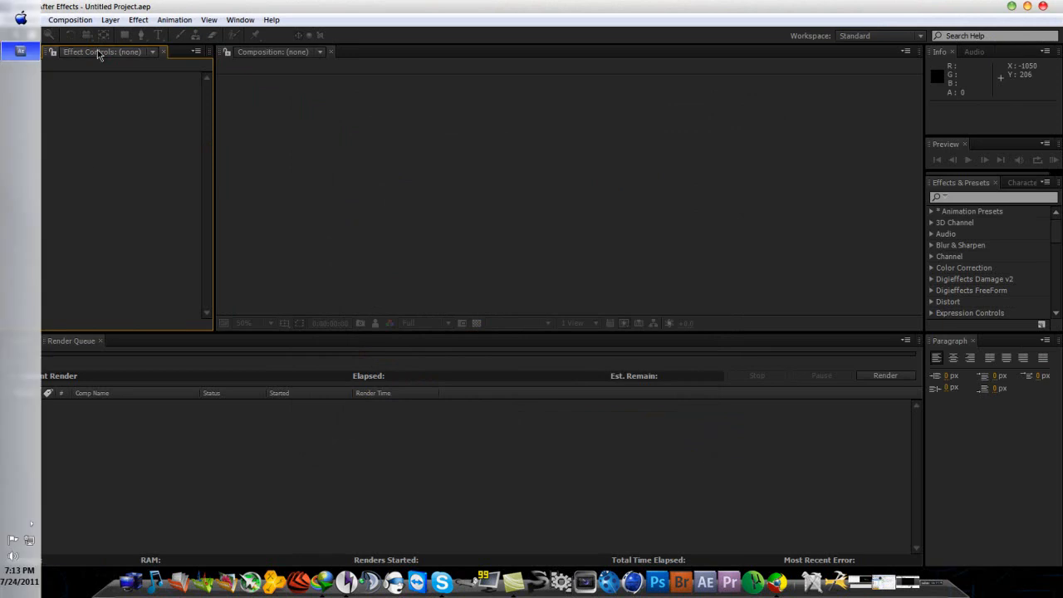
{"action": "left_click", "coordinate": [20, 51]}
{"action": "double_click", "coordinate": [120, 239]}
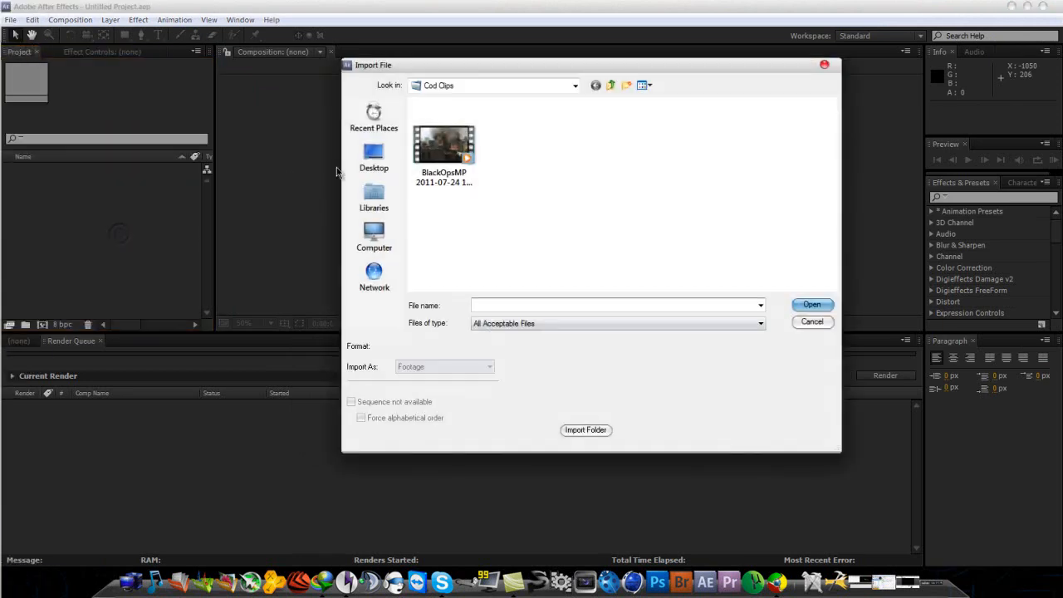
{"action": "left_click", "coordinate": [374, 158]}
{"action": "left_click", "coordinate": [515, 230]}
{"action": "scroll", "coordinate": [516, 235], "scroll_direction": "down", "scroll_amount": 2}
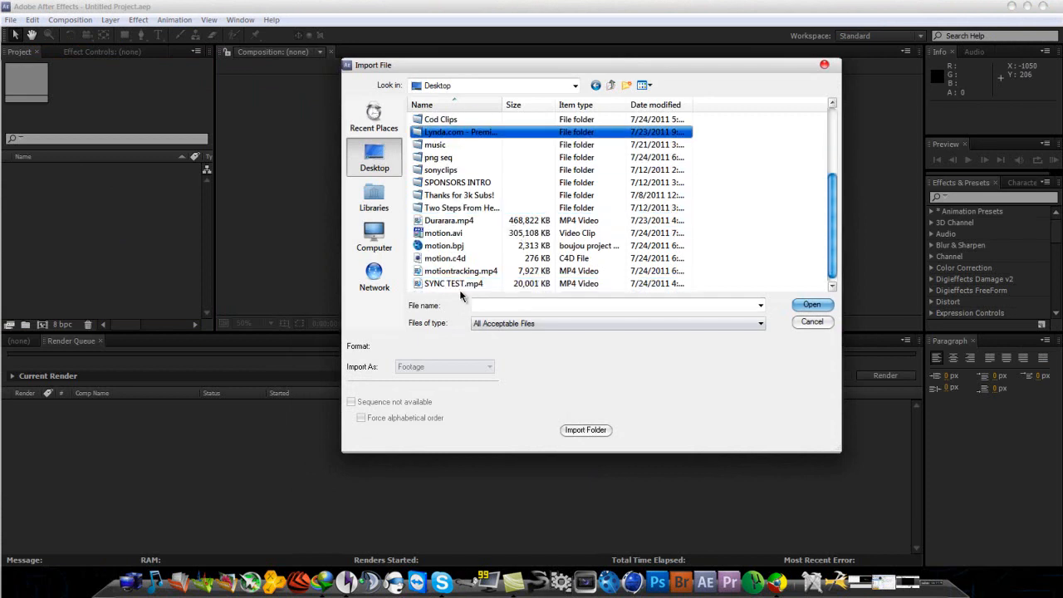
{"action": "left_click", "coordinate": [449, 233]}
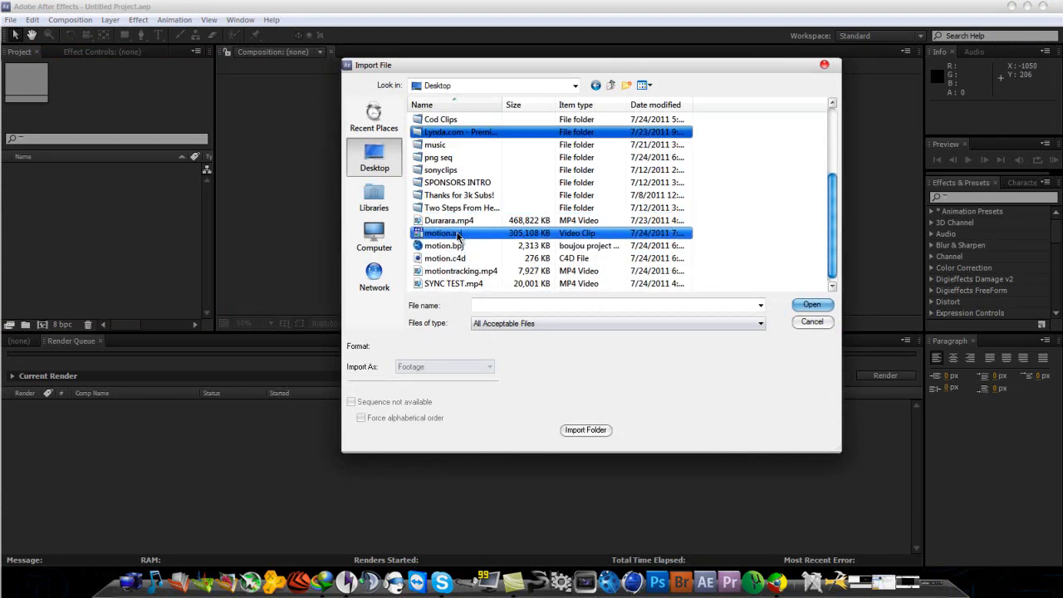
{"action": "double_click", "coordinate": [453, 233]}
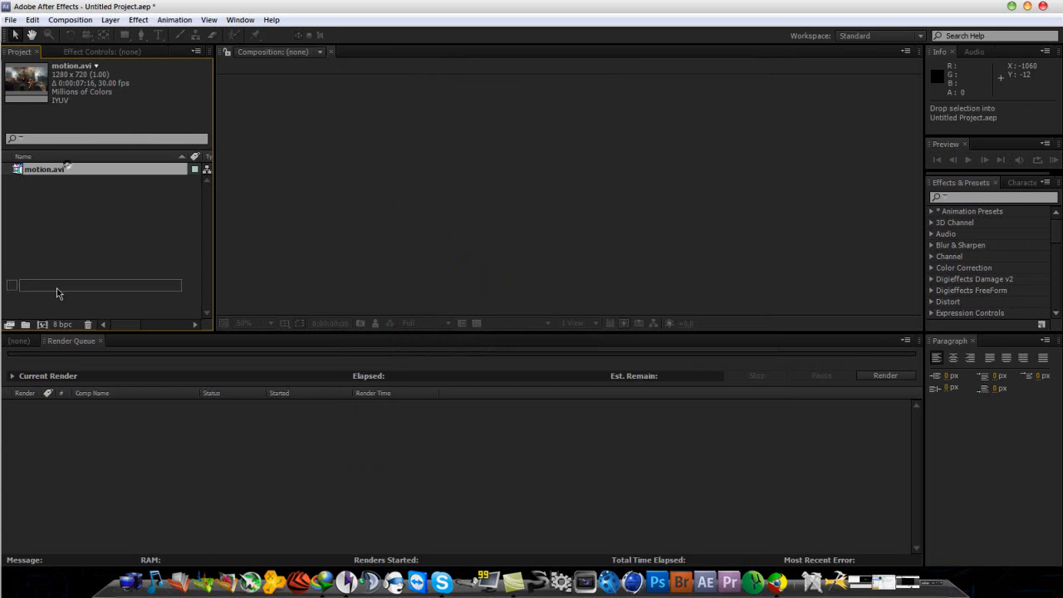
- Create a composition from motion.avi and add an adjustment layer above the footage
{"action": "left_click", "coordinate": [43, 325]}
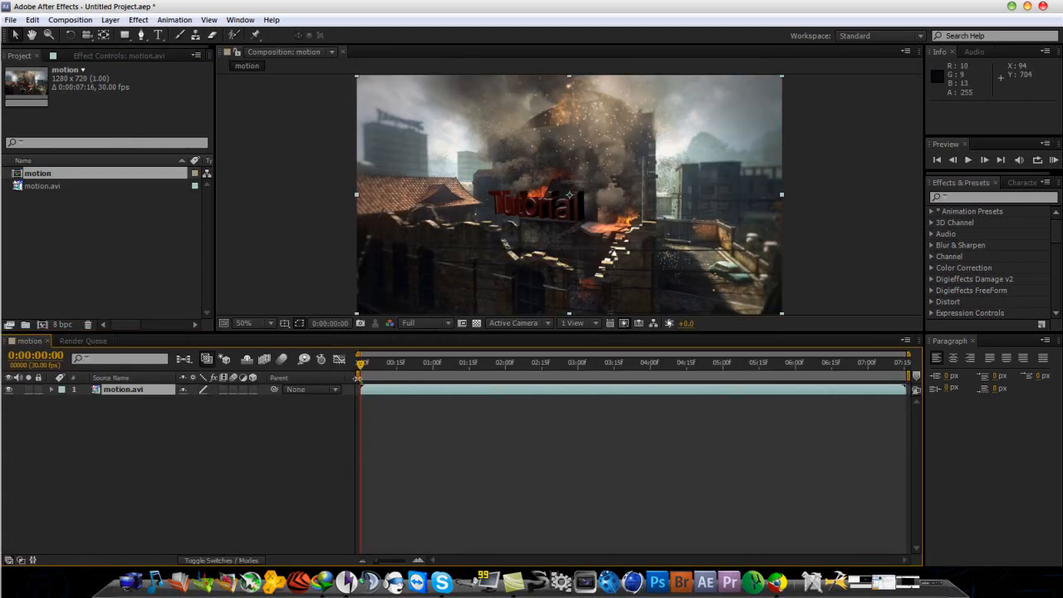
{"action": "left_click_drag", "start_coordinate": [367, 366], "coordinate": [343, 404]}
{"action": "left_click", "coordinate": [105, 21]}
{"action": "mouse_move", "coordinate": [274, 35]}
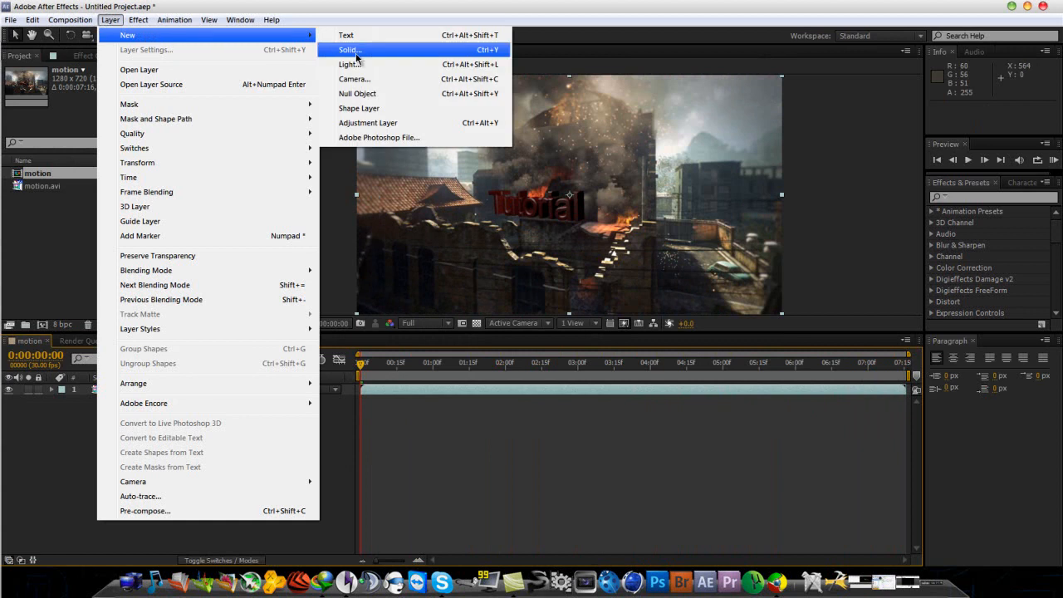
{"action": "left_click", "coordinate": [384, 124]}
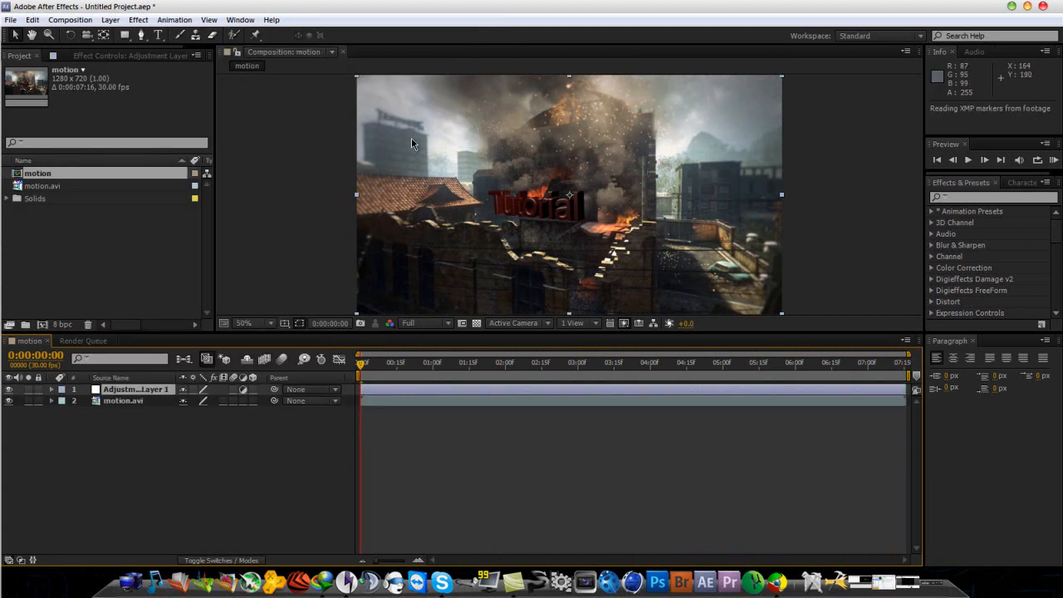
- Apply the Trapcode Particular effect to the adjustment layer
{"action": "left_click", "coordinate": [139, 23]}
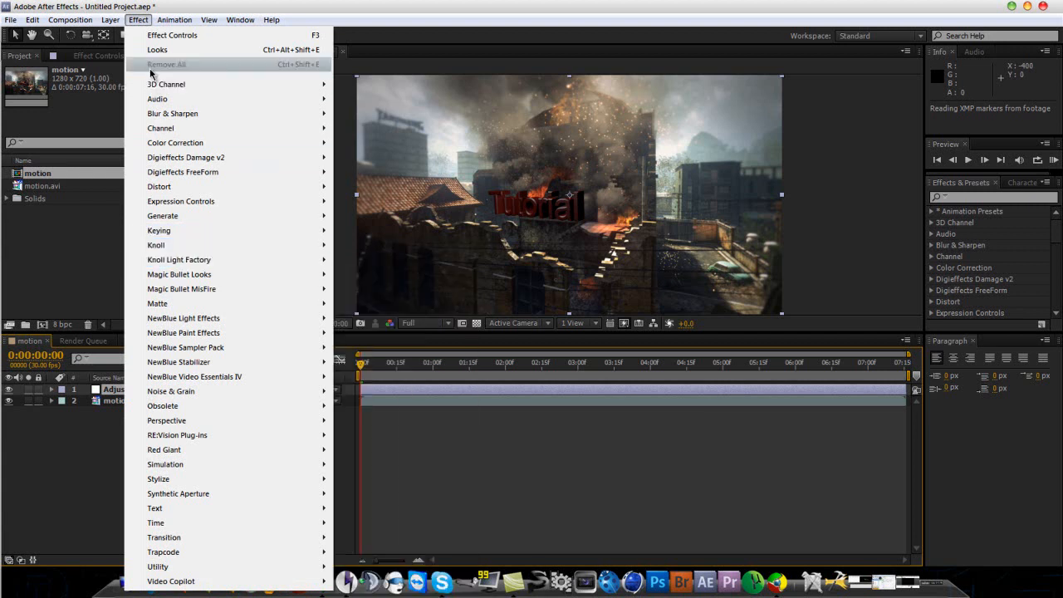
{"action": "mouse_move", "coordinate": [231, 316]}
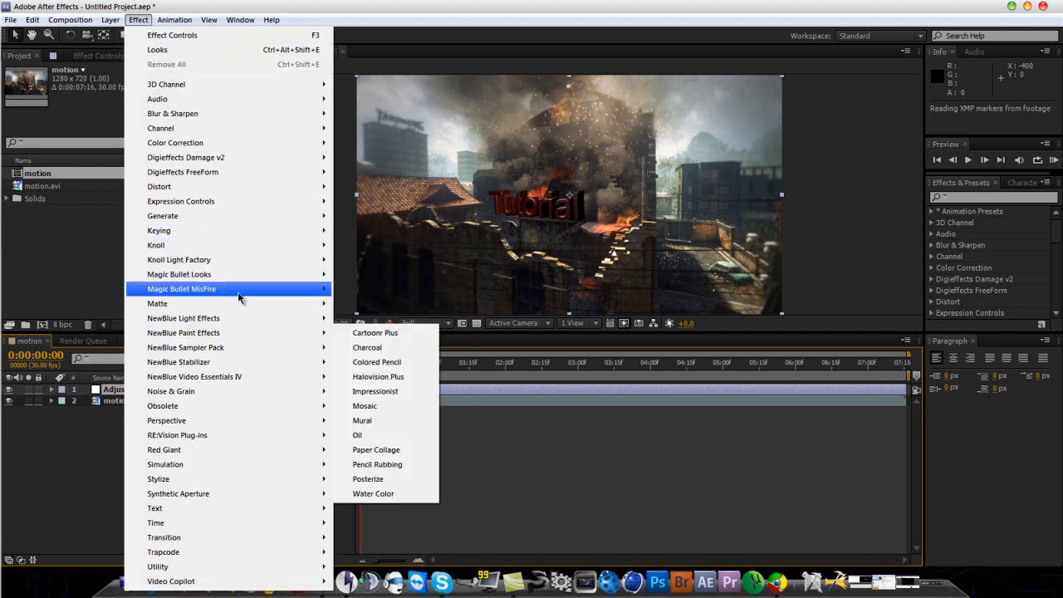
{"action": "mouse_move", "coordinate": [262, 479]}
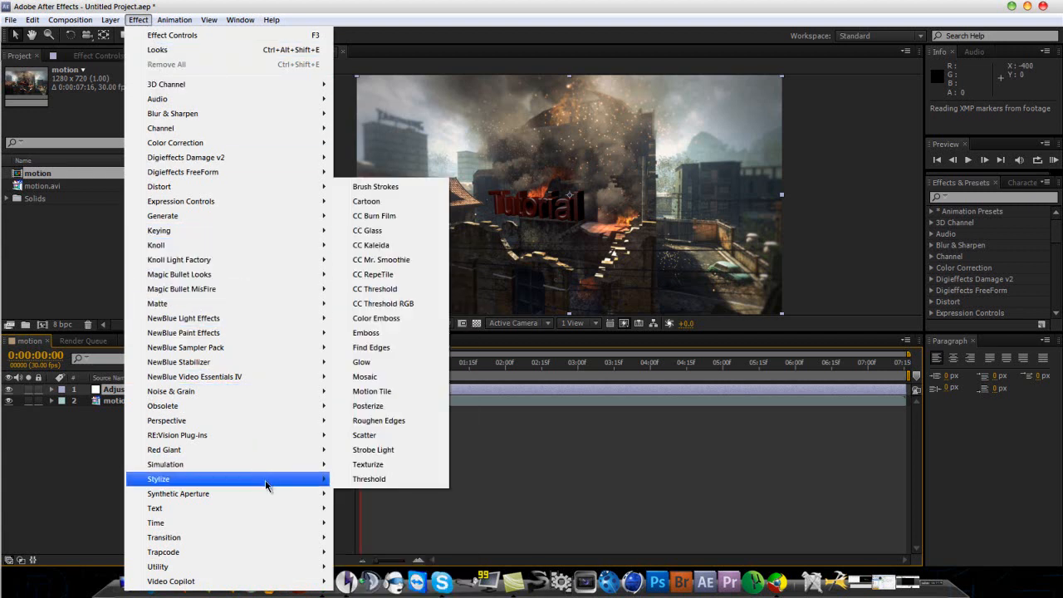
{"action": "mouse_move", "coordinate": [275, 552]}
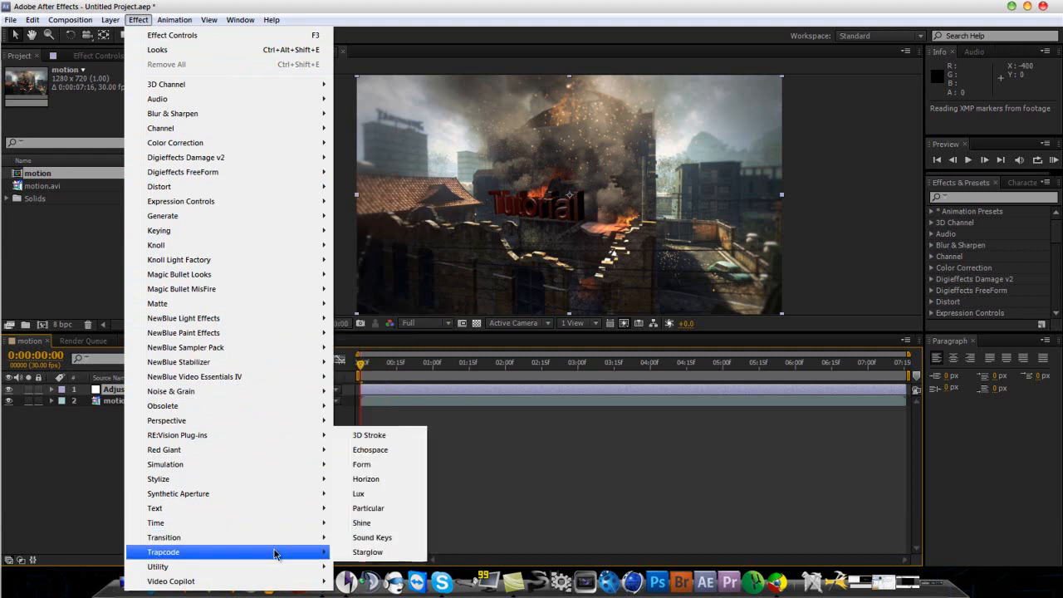
{"action": "left_click", "coordinate": [376, 509]}
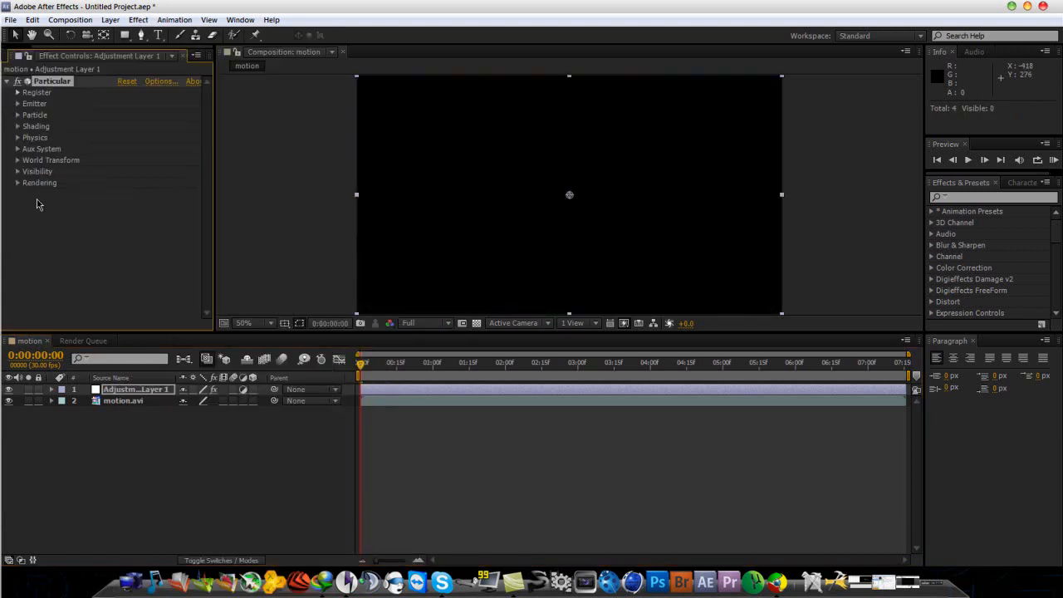
- Set Particular's rendering Transfer Mode to Screen and preview the particles over the footage at 0:00:03:13
{"action": "left_click", "coordinate": [19, 183]}
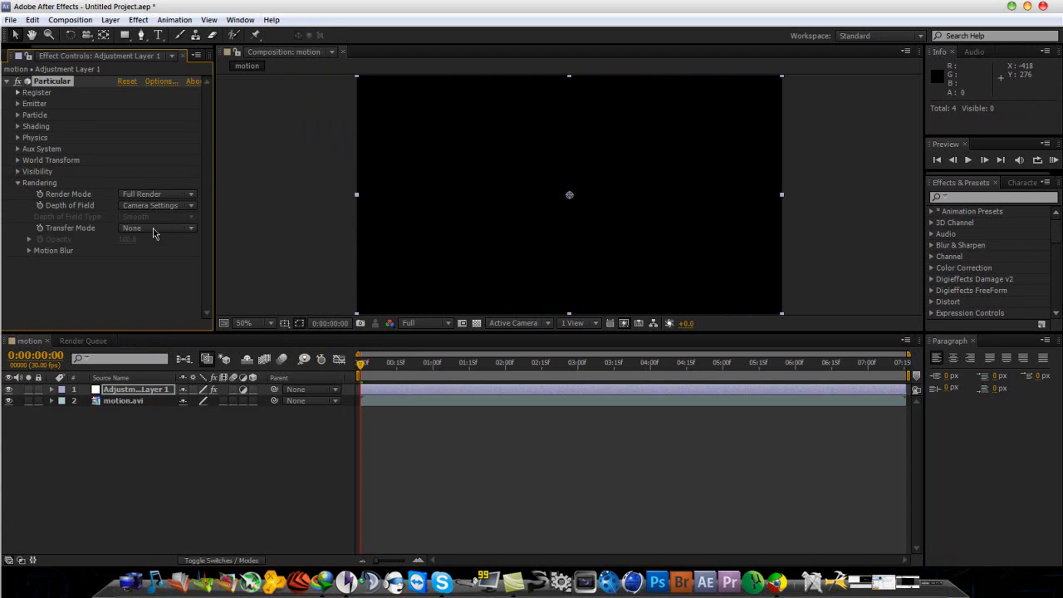
{"action": "left_click", "coordinate": [154, 229]}
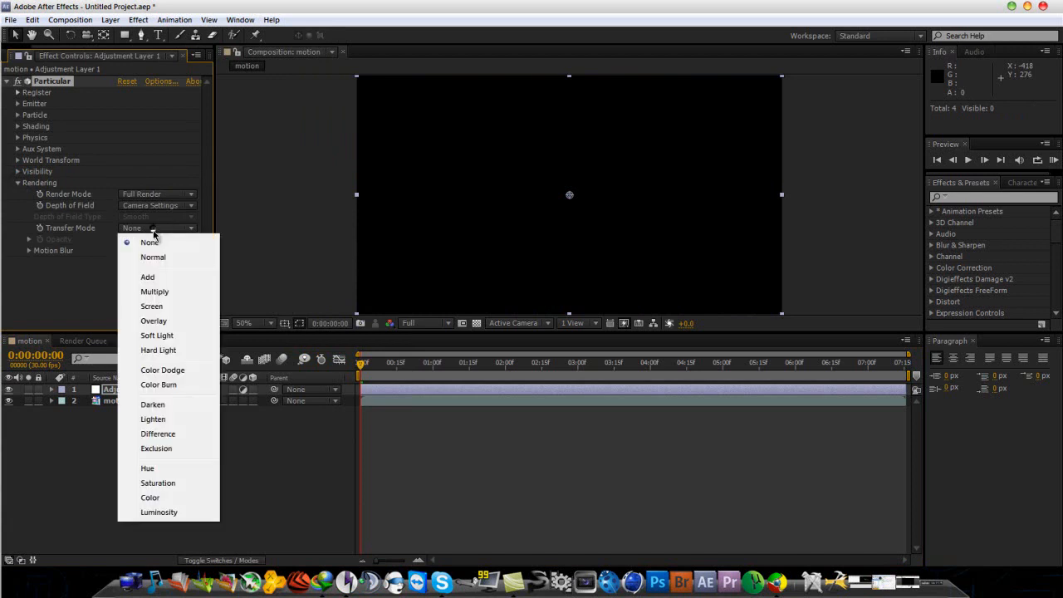
{"action": "left_click", "coordinate": [158, 309]}
{"action": "left_click", "coordinate": [19, 183]}
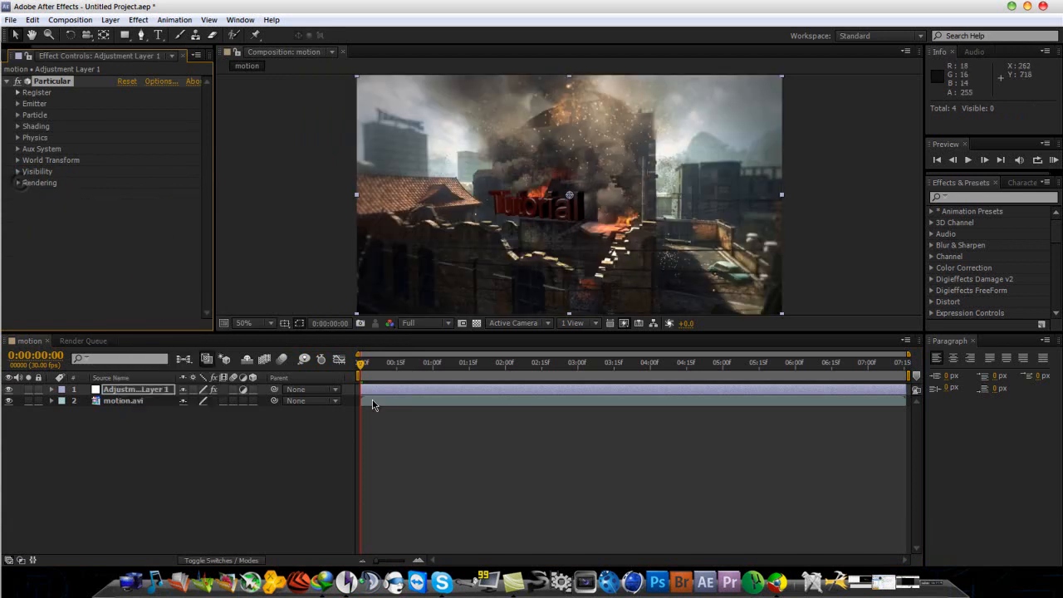
{"action": "left_click_drag", "start_coordinate": [362, 368], "coordinate": [609, 363]}
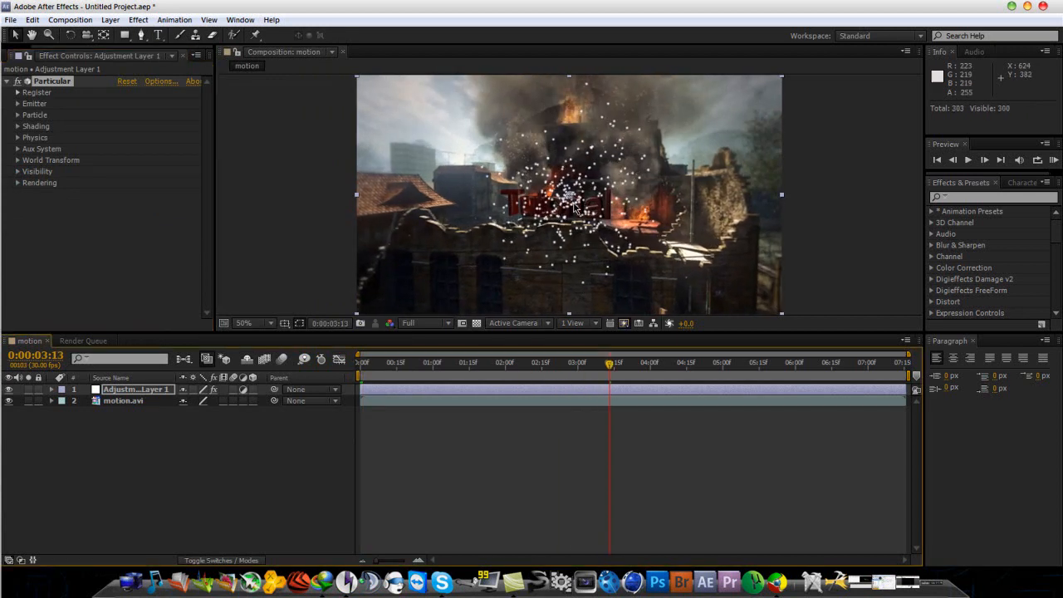
- Move Particular's emitter point down to the bottom centre of the frame, at about 636, 726
{"action": "left_click_drag", "start_coordinate": [572, 198], "coordinate": [571, 323]}
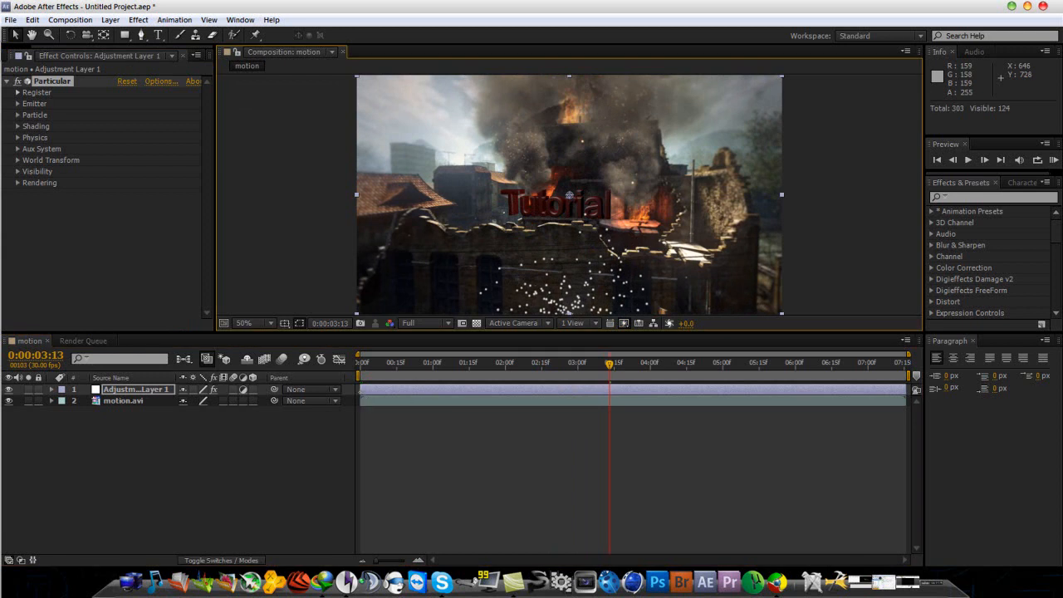
{"action": "mouse_move", "coordinate": [363, 390]}
{"action": "left_mouse_down"}
{"action": "mouse_move", "coordinate": [608, 391]}
{"action": "mouse_move", "coordinate": [378, 396]}
{"action": "left_mouse_up"}
{"action": "left_click_drag", "start_coordinate": [660, 392], "coordinate": [909, 399]}
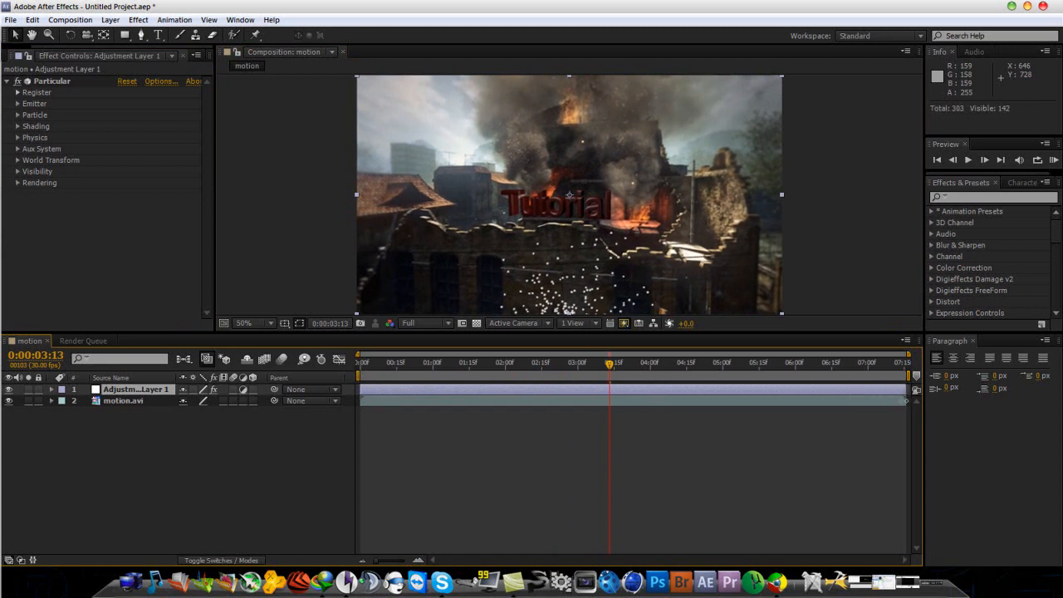
- Set the emitter to 20 particles per second and change its Emitter Type to Box
{"action": "left_click", "coordinate": [18, 104]}
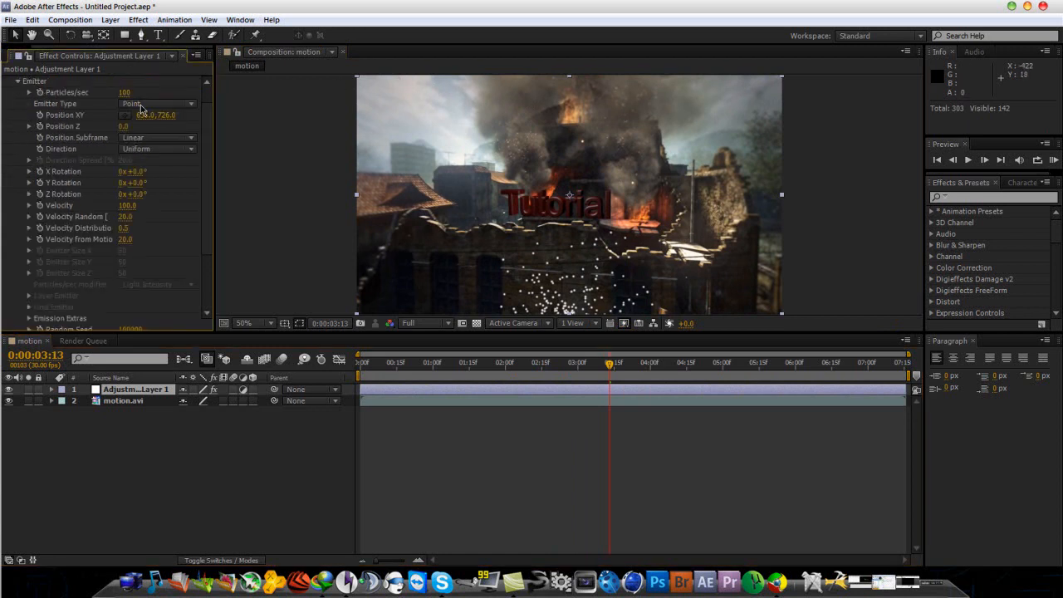
{"action": "type", "text": "2"}
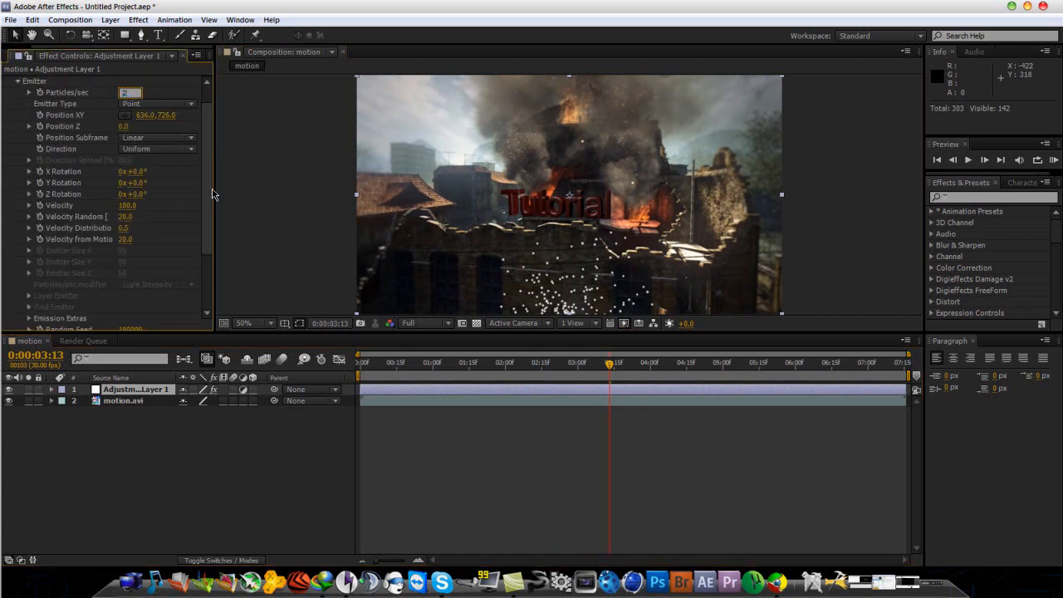
{"action": "key", "text": "Return"}
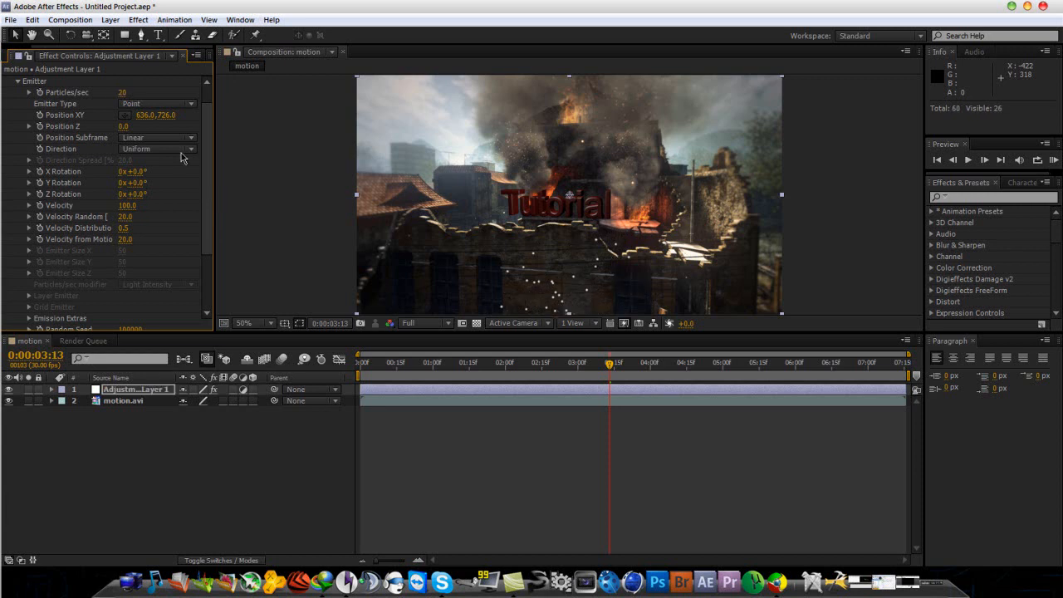
{"action": "left_click", "coordinate": [135, 104]}
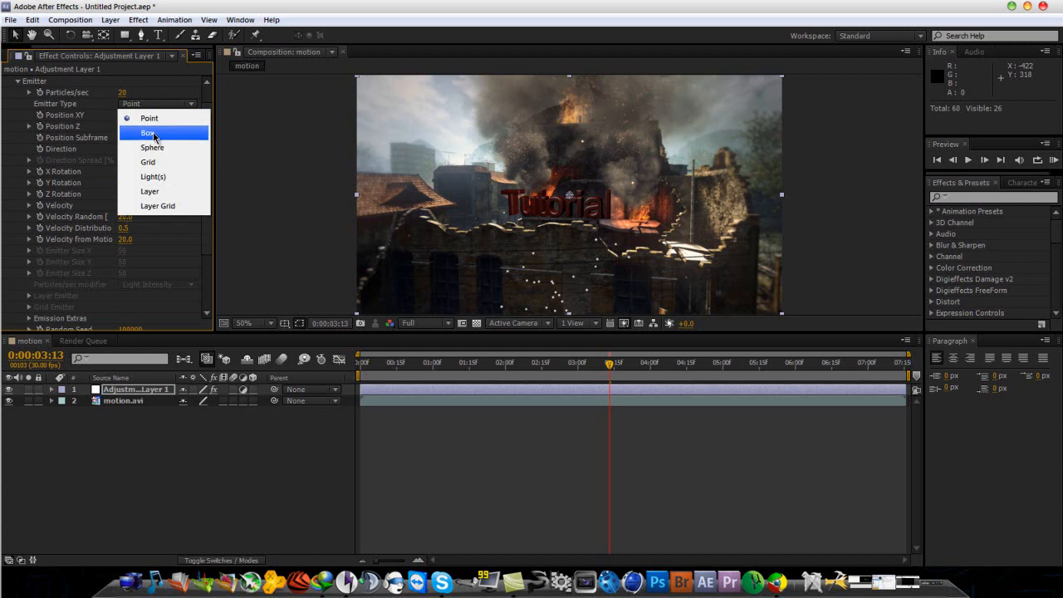
{"action": "left_click", "coordinate": [154, 134]}
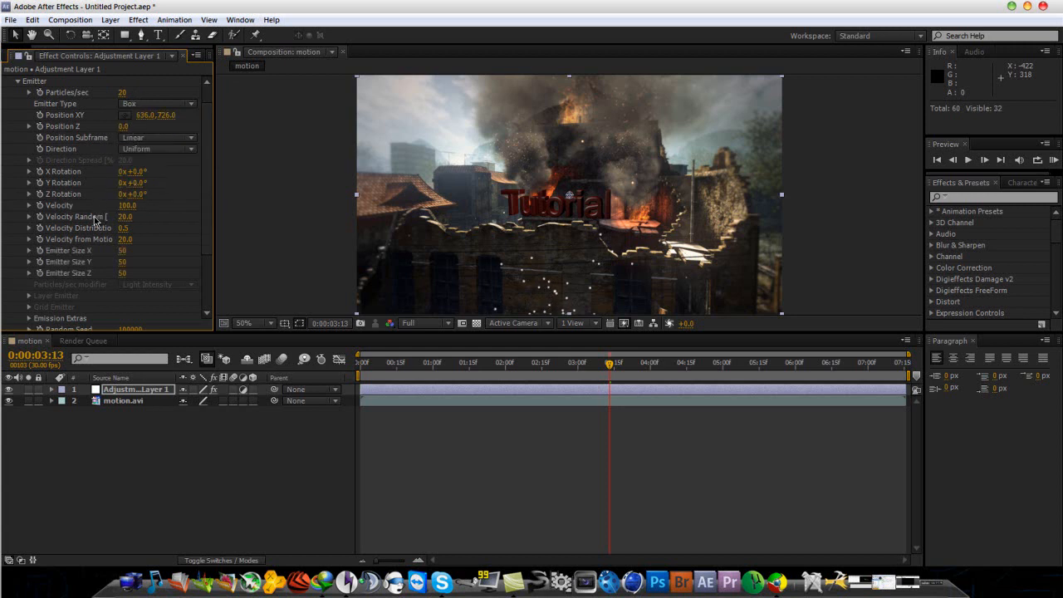
- Set the box emitter's size to X 1200, Y 500 and Z 350
{"action": "left_click", "coordinate": [120, 251]}
{"action": "type", "text": "1200"}
{"action": "key", "text": "Return"}
{"action": "left_click", "coordinate": [122, 262]}
{"action": "key", "text": "Return"}
{"action": "left_click", "coordinate": [122, 274]}
{"action": "type", "text": "350"}
{"action": "key", "text": "Return"}
{"action": "scroll", "coordinate": [79, 220], "scroll_direction": "down", "scroll_amount": 1}
{"action": "scroll", "coordinate": [71, 194], "scroll_direction": "up", "scroll_amount": 1}
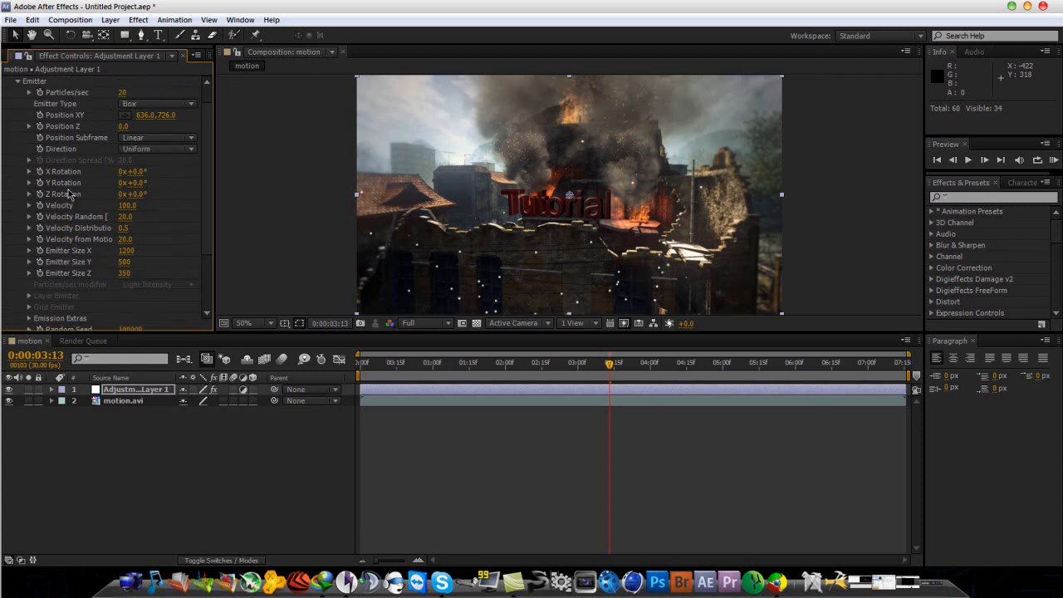
{"action": "left_click", "coordinate": [17, 83]}
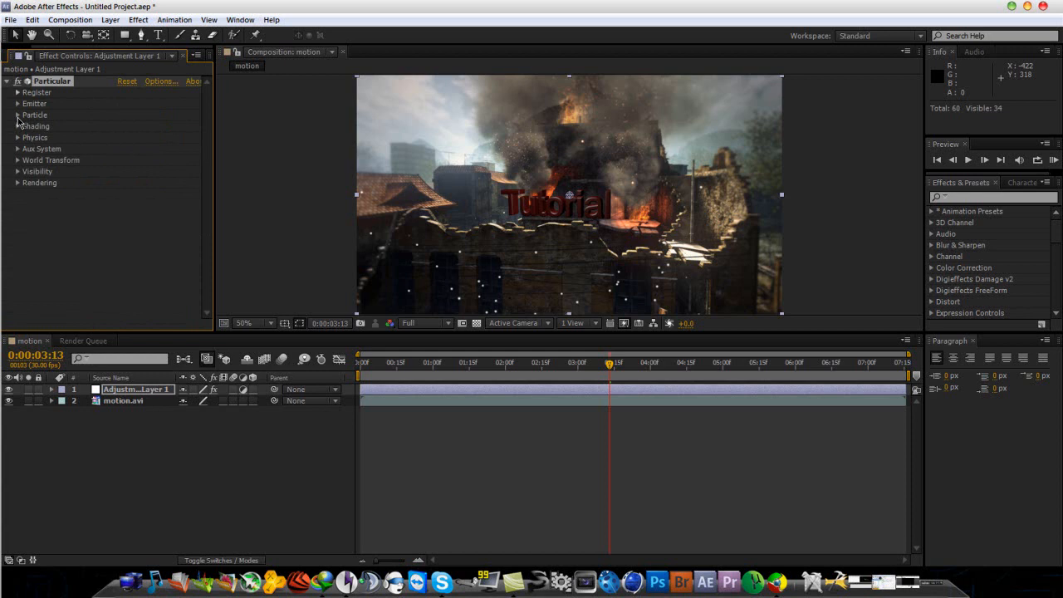
- Set the particle Life to 8 seconds and Life Random to 15%
{"action": "left_click", "coordinate": [17, 116]}
{"action": "left_click", "coordinate": [123, 110]}
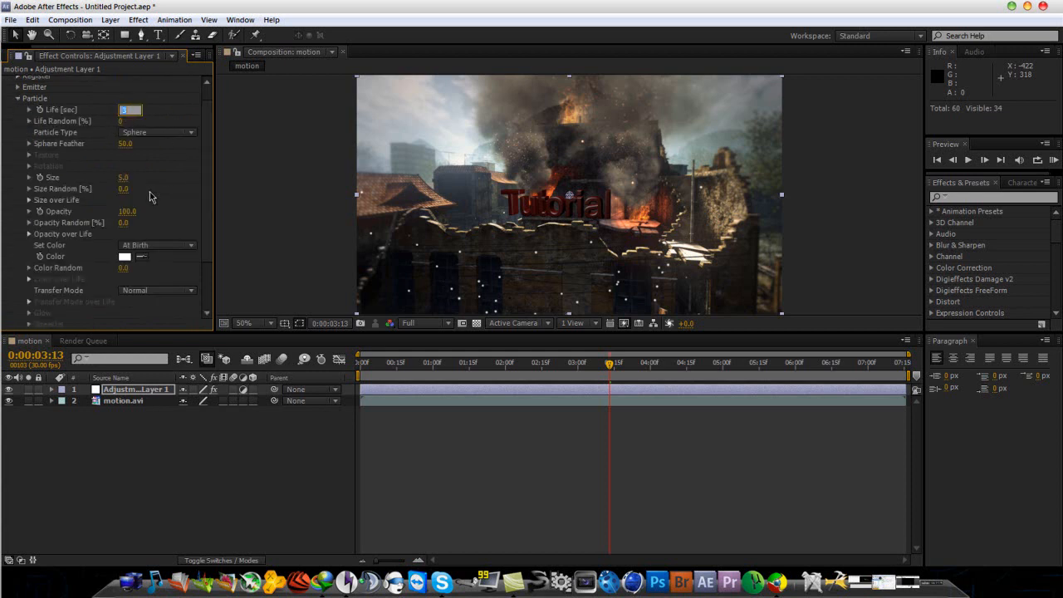
{"action": "key", "text": "Return"}
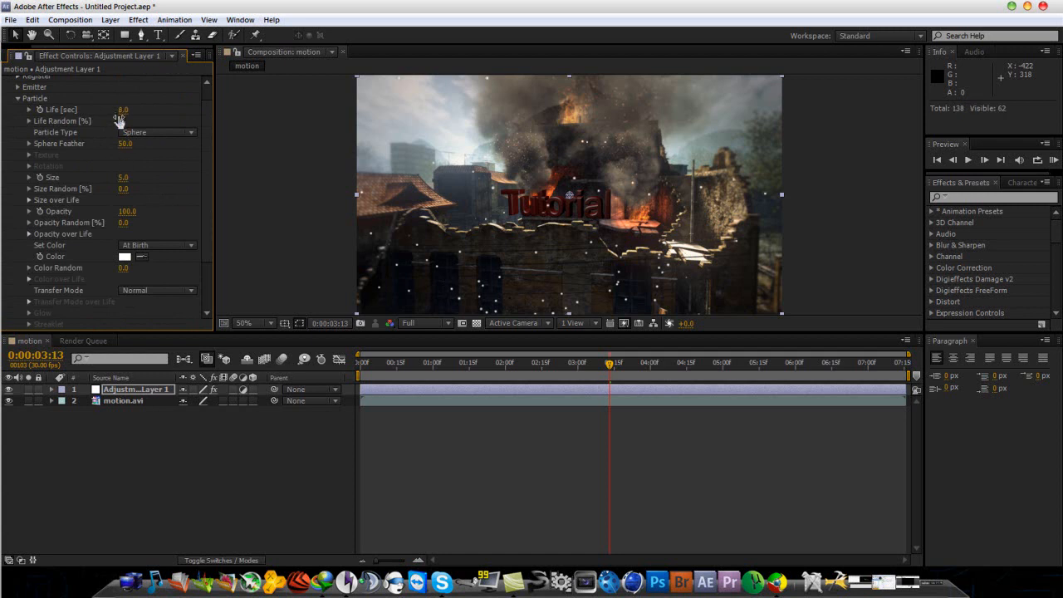
{"action": "left_click", "coordinate": [123, 121]}
{"action": "key", "text": "Return"}
- Try smaller particle sizes and settle on a Size of 1.5
{"action": "left_click", "coordinate": [125, 178]}
{"action": "type", "text": "1.5"}
{"action": "key", "text": "Return"}
{"action": "left_click", "coordinate": [124, 177]}
{"action": "type", "text": "1"}
{"action": "key", "text": "Return"}
{"action": "left_click", "coordinate": [118, 178]}
{"action": "key", "text": "Return"}
{"action": "scroll", "coordinate": [146, 242], "scroll_direction": "down", "scroll_amount": 2}
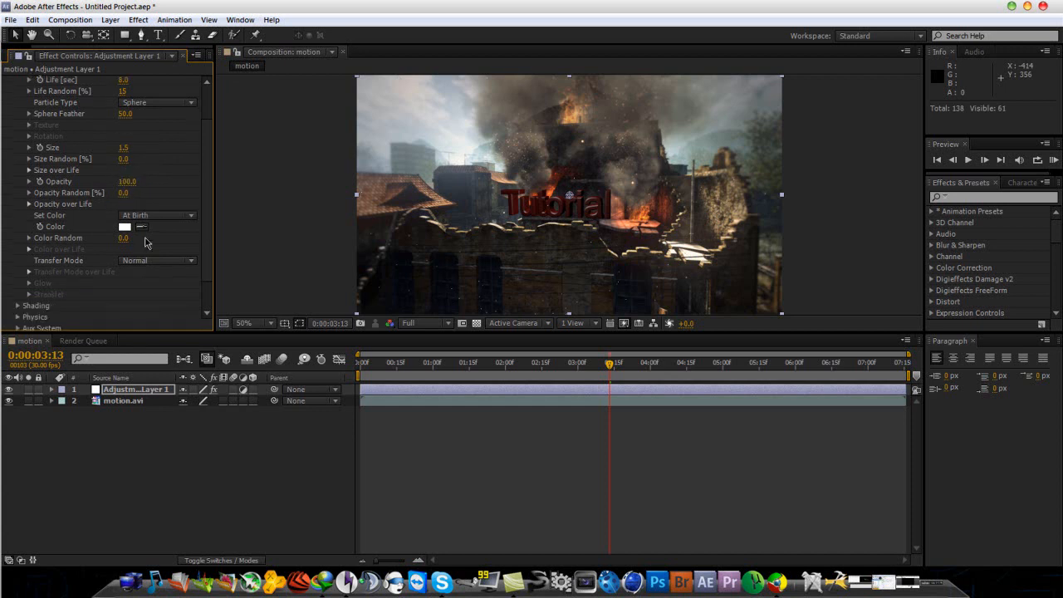
{"action": "scroll", "coordinate": [147, 241], "scroll_direction": "down", "scroll_amount": 4}
{"action": "scroll", "coordinate": [99, 191], "scroll_direction": "up", "scroll_amount": 6}
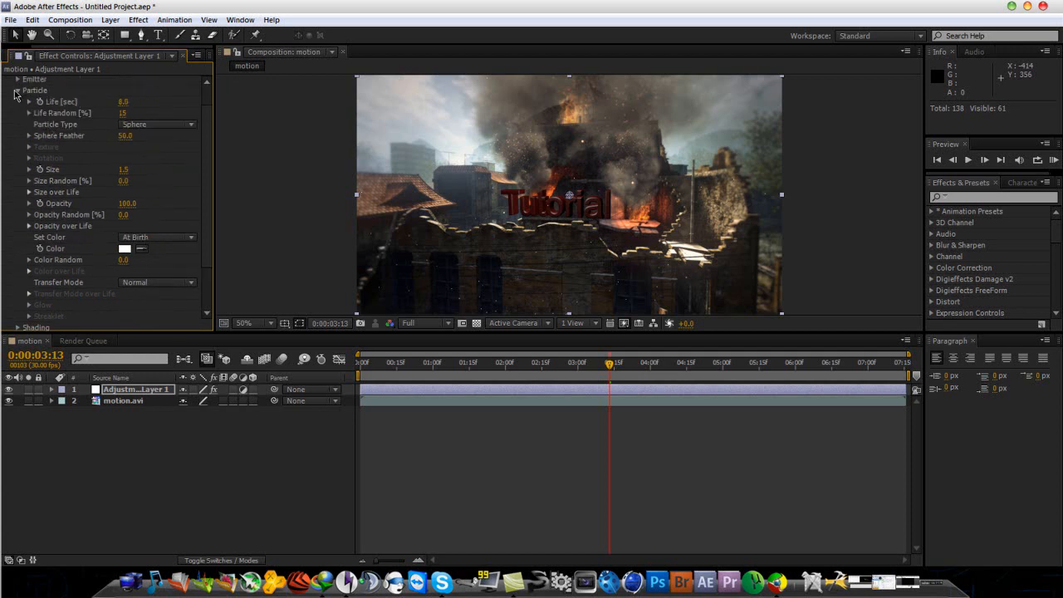
{"action": "left_click", "coordinate": [18, 90]}
- In Particular's physics, set Gravity to -10 and the air Spin Frequency to 45
{"action": "left_click", "coordinate": [17, 138]}
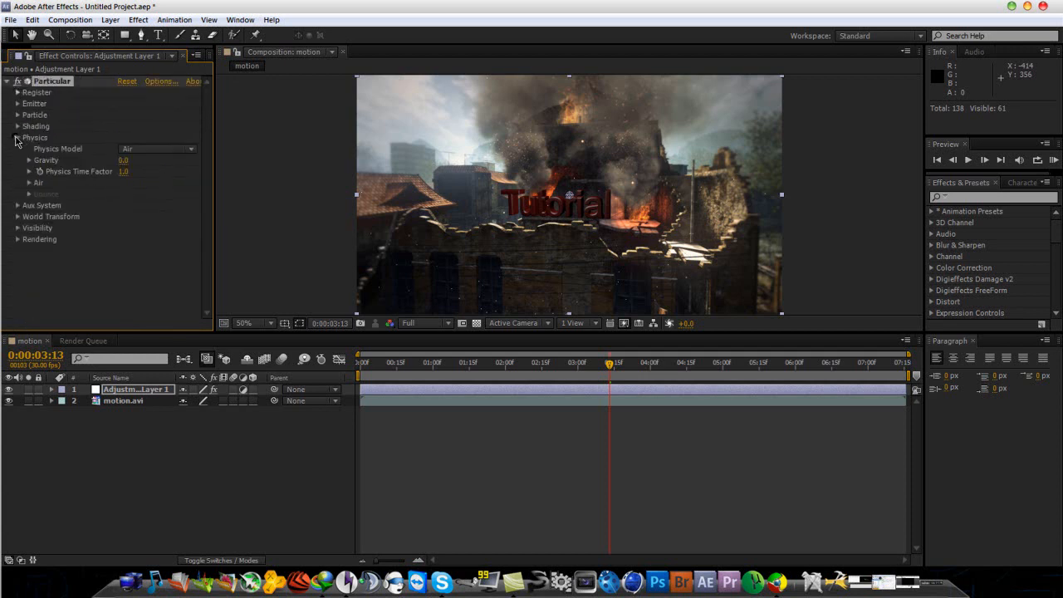
{"action": "left_click", "coordinate": [123, 161]}
{"action": "type", "text": "-10"}
{"action": "key", "text": "Return"}
{"action": "left_click", "coordinate": [28, 183]}
{"action": "scroll", "coordinate": [93, 213], "scroll_direction": "down", "scroll_amount": 2}
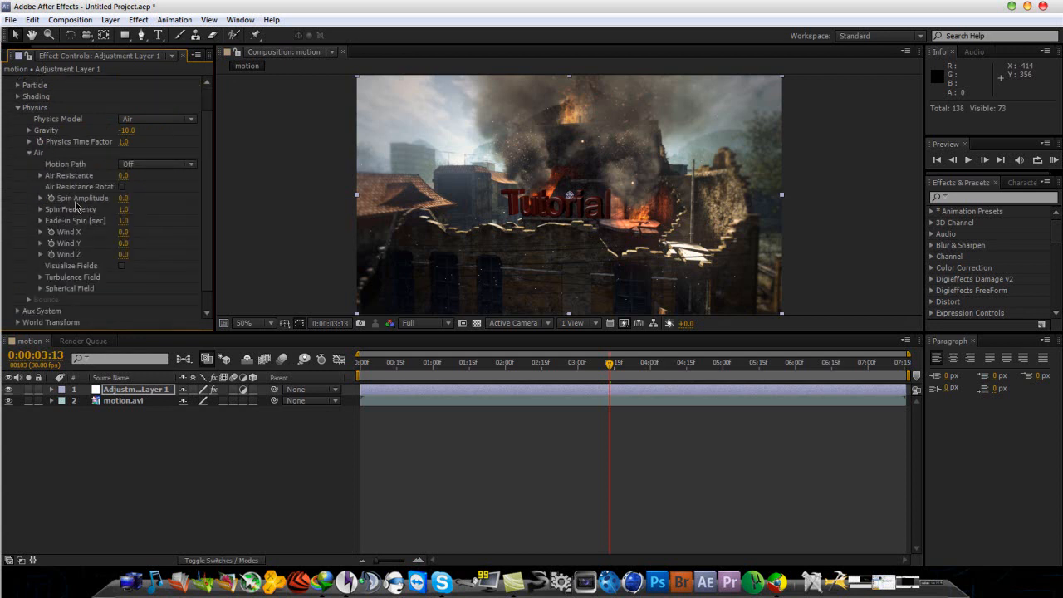
{"action": "left_click", "coordinate": [124, 209]}
{"action": "type", "text": "45"}
{"action": "key", "text": "Return"}
- Set the air wind values to Wind X 45, Wind Y -30 and Wind Z 30
{"action": "left_click", "coordinate": [124, 231]}
{"action": "type", "text": "45"}
{"action": "key", "text": "Return"}
{"action": "left_click", "coordinate": [125, 243]}
{"action": "type", "text": "-30"}
{"action": "key", "text": "Return"}
{"action": "left_click", "coordinate": [123, 253]}
{"action": "type", "text": "30"}
{"action": "key", "text": "Return"}
{"action": "left_click", "coordinate": [17, 108]}
- Apply a Gaussian Blur to the adjustment layer at 0:00:04:25 and set its Blurriness to 1.5
{"action": "left_click_drag", "start_coordinate": [609, 368], "coordinate": [710, 397]}
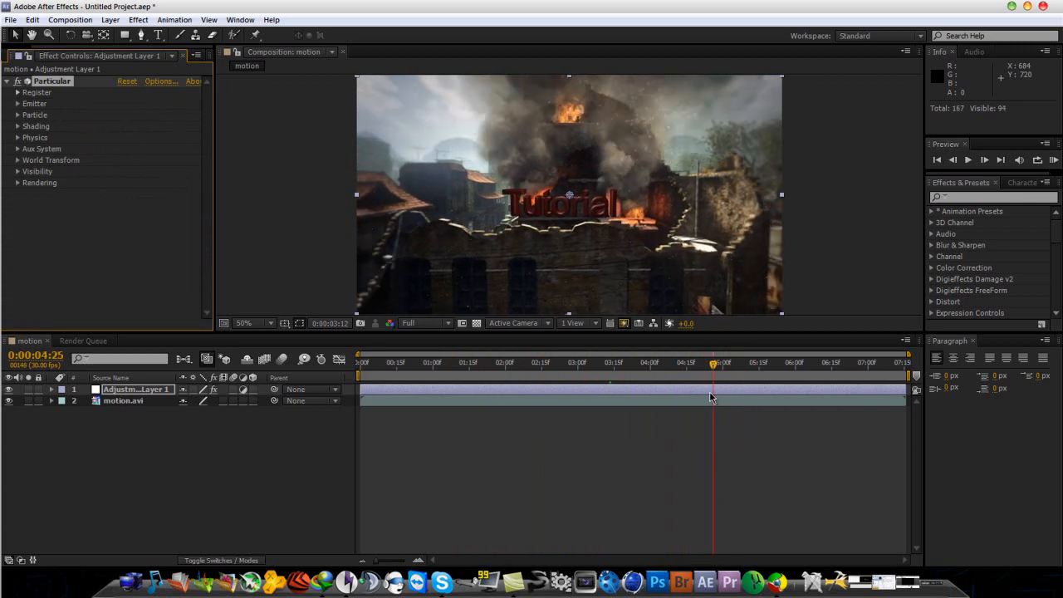
{"action": "left_click", "coordinate": [138, 20]}
{"action": "mouse_move", "coordinate": [249, 128]}
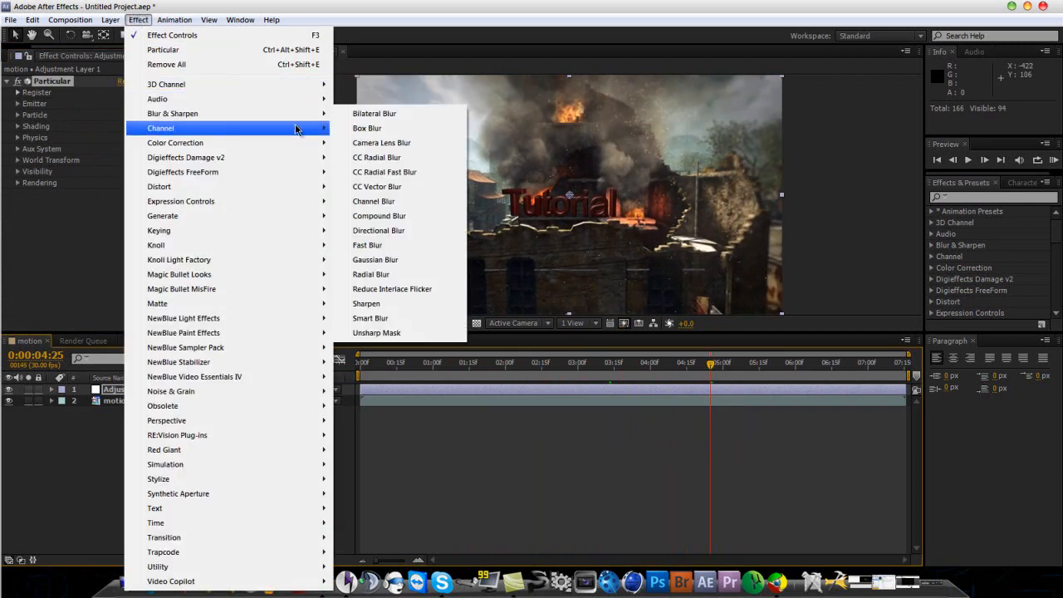
{"action": "mouse_move", "coordinate": [316, 114]}
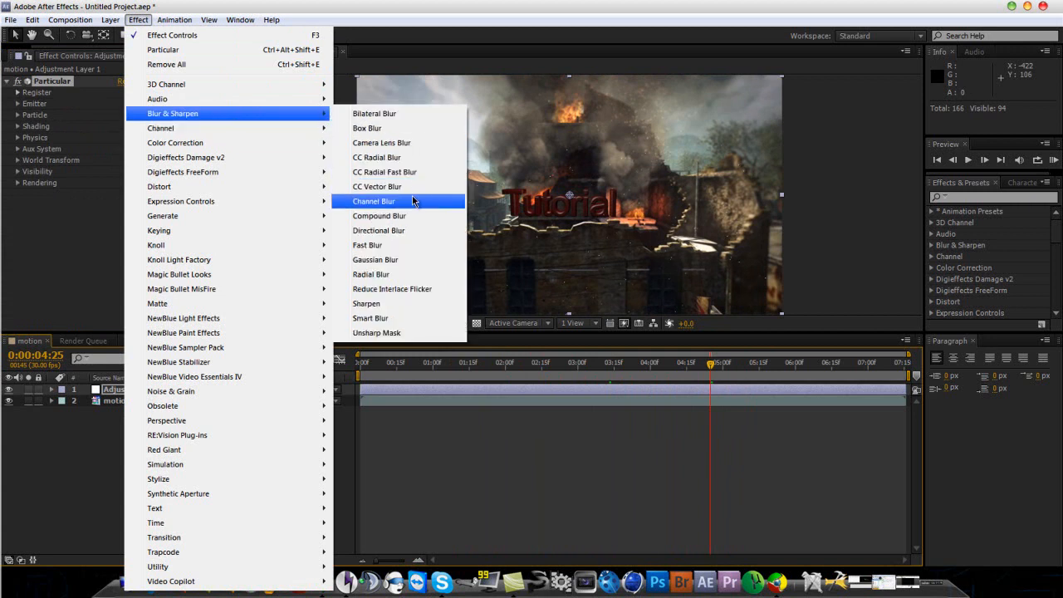
{"action": "left_click", "coordinate": [420, 261]}
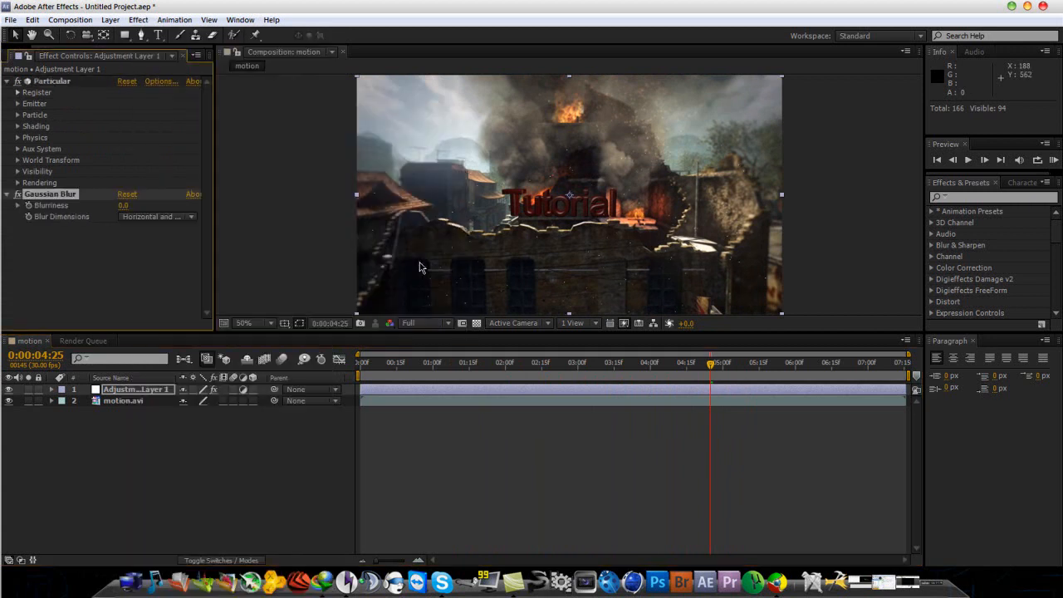
{"action": "left_click", "coordinate": [123, 206]}
{"action": "type", "text": "1.5"}
{"action": "key", "text": "Return"}
- Scrub back and forth through the composition to preview the blurred particles, ending at 0:00:05:06
{"action": "left_click", "coordinate": [709, 364]}
{"action": "left_click_drag", "start_coordinate": [683, 364], "coordinate": [881, 407]}
{"action": "left_click_drag", "start_coordinate": [787, 413], "coordinate": [430, 418]}
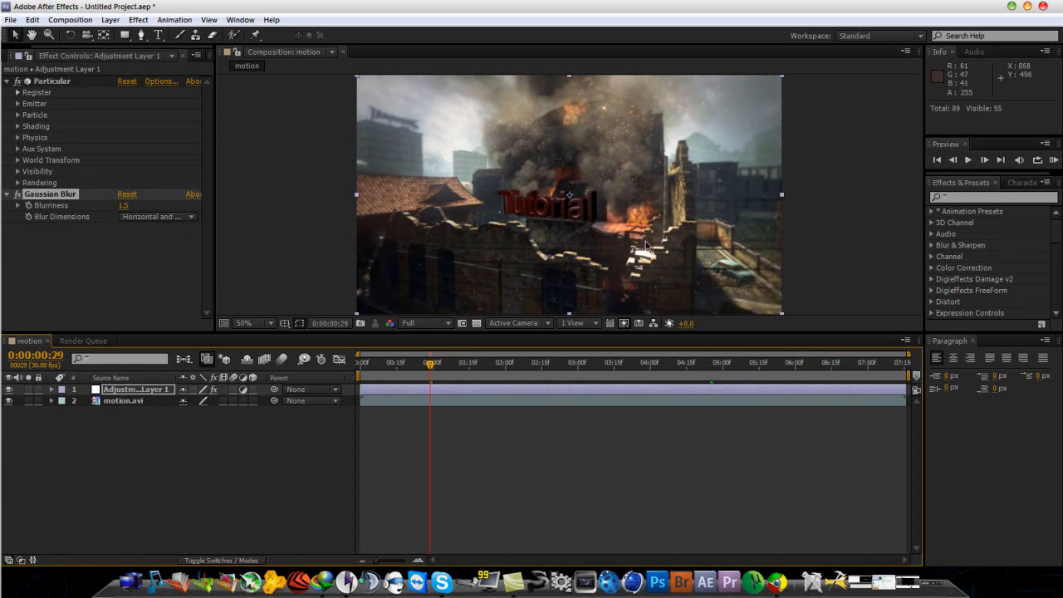
{"action": "left_click_drag", "start_coordinate": [431, 363], "coordinate": [736, 364]}
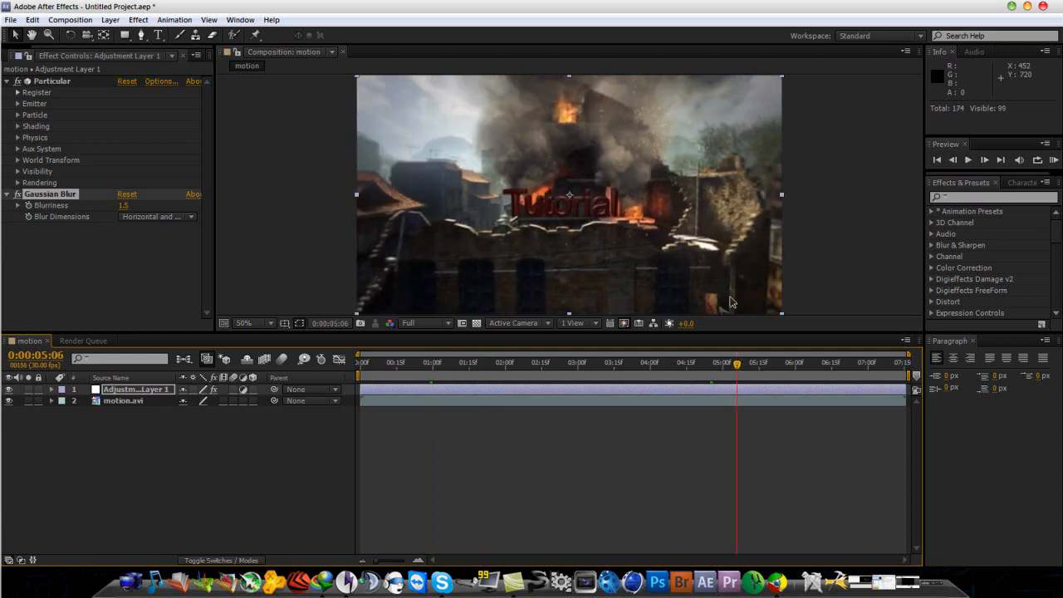